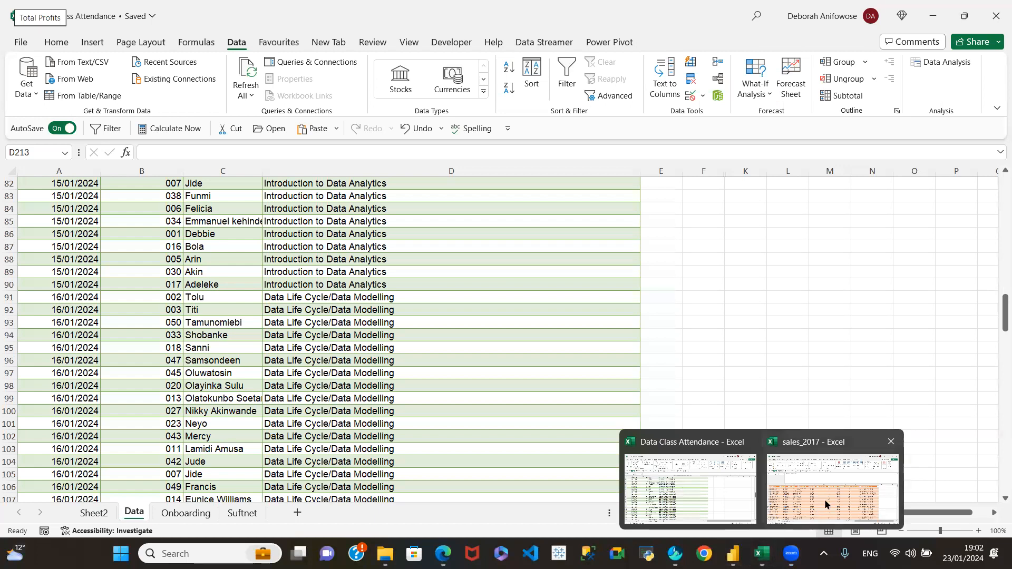
- Switch to the sales_2017 workbook and collapse the expanded formula bar above the sales table
left_click(825, 499)
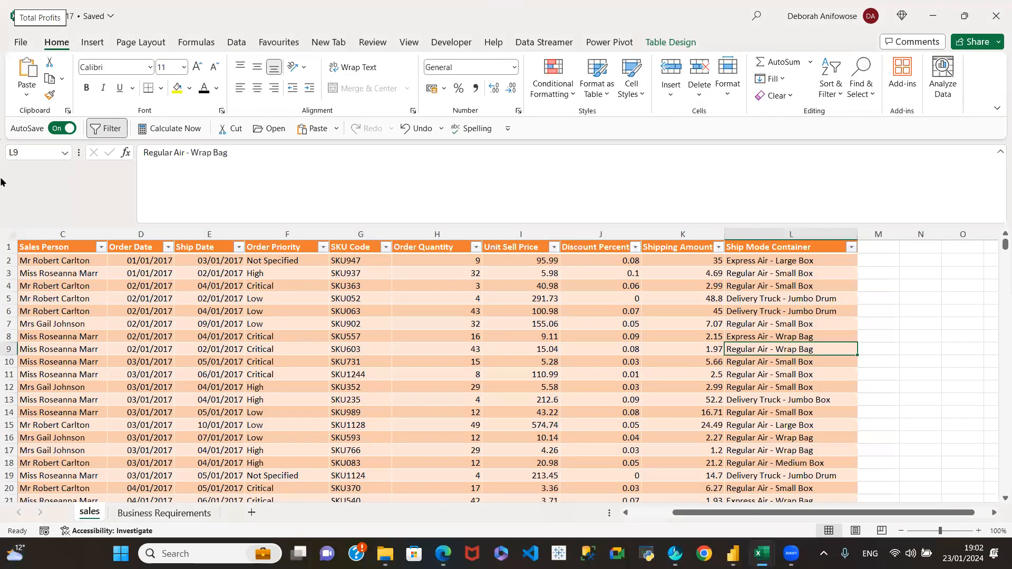
left_click(340, 308)
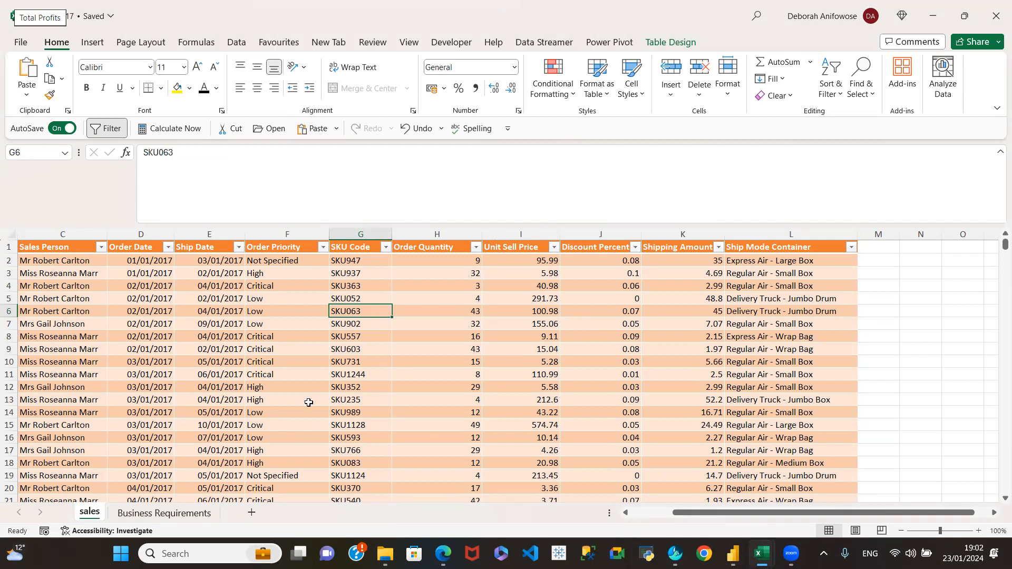
left_click(1001, 152)
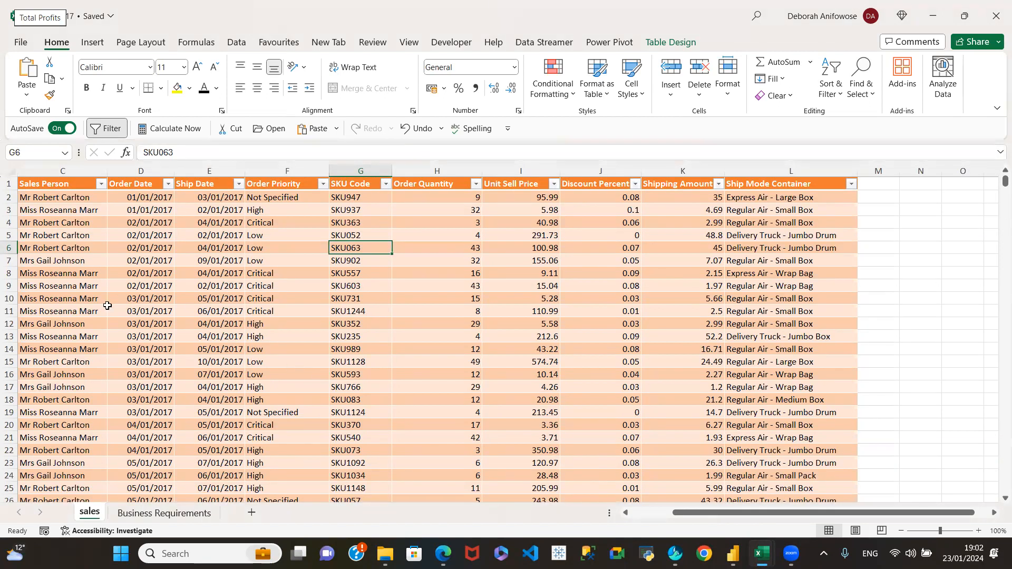
left_click(118, 360)
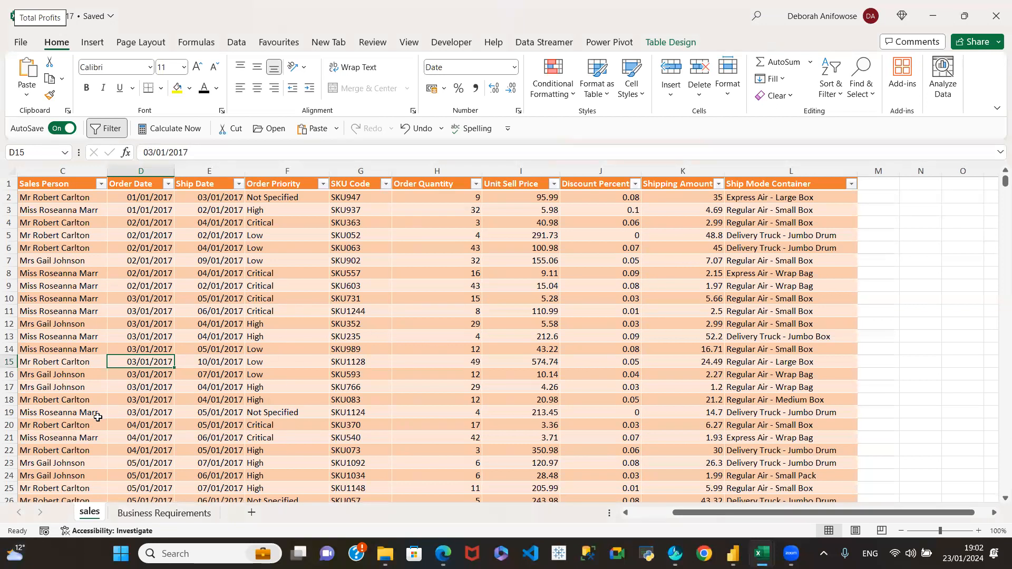
- Read the sales analysis requirements on the Business Requirements sheet and compare them with the sales table
left_click(161, 514)
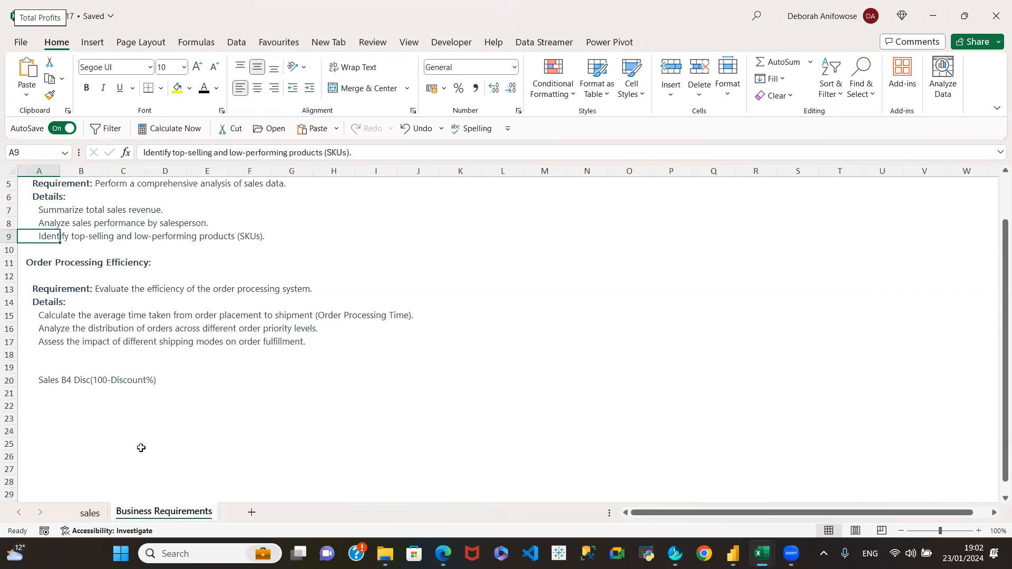
left_click(89, 513)
left_click(161, 269)
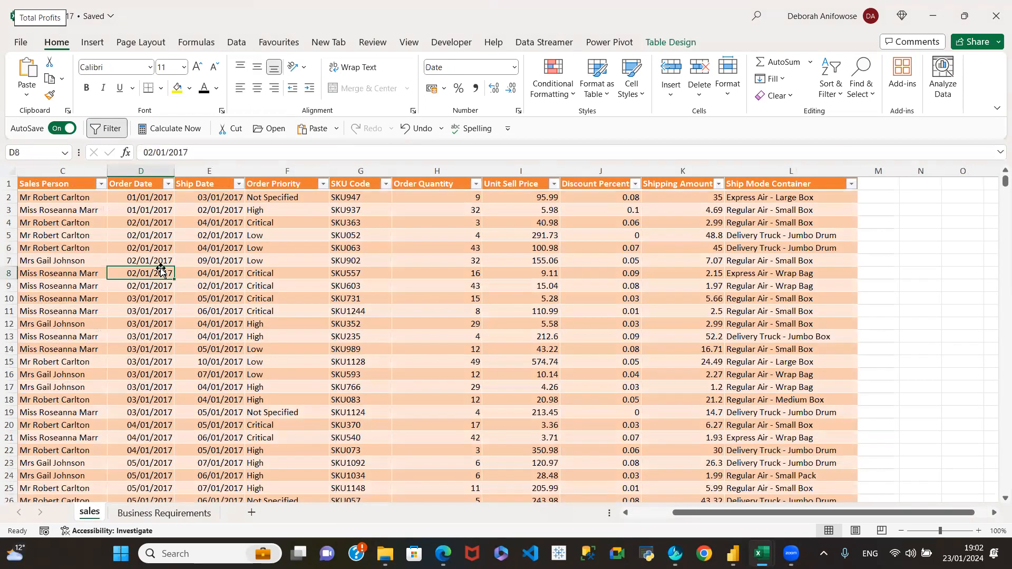
left_click(146, 515)
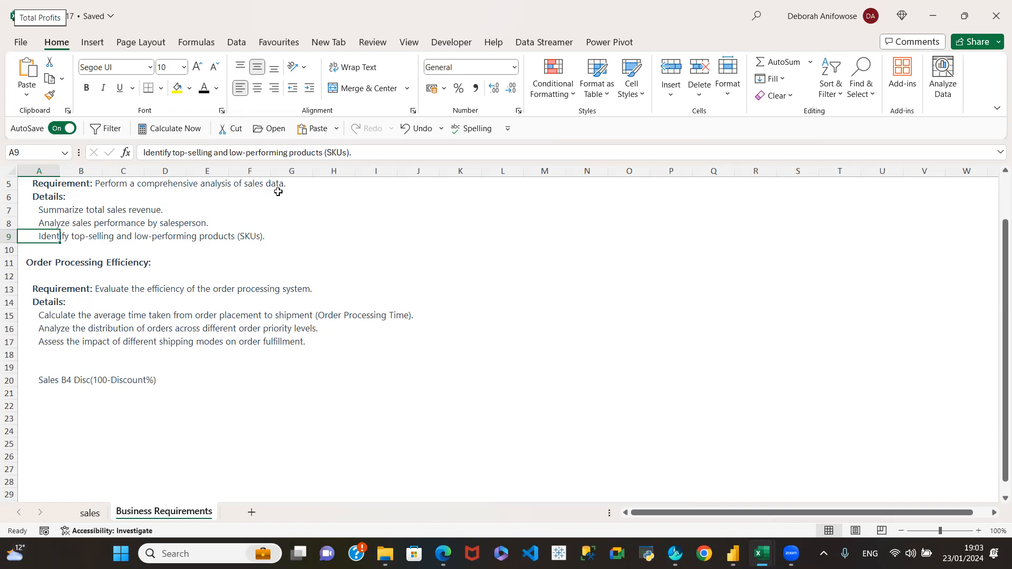
left_click(88, 515)
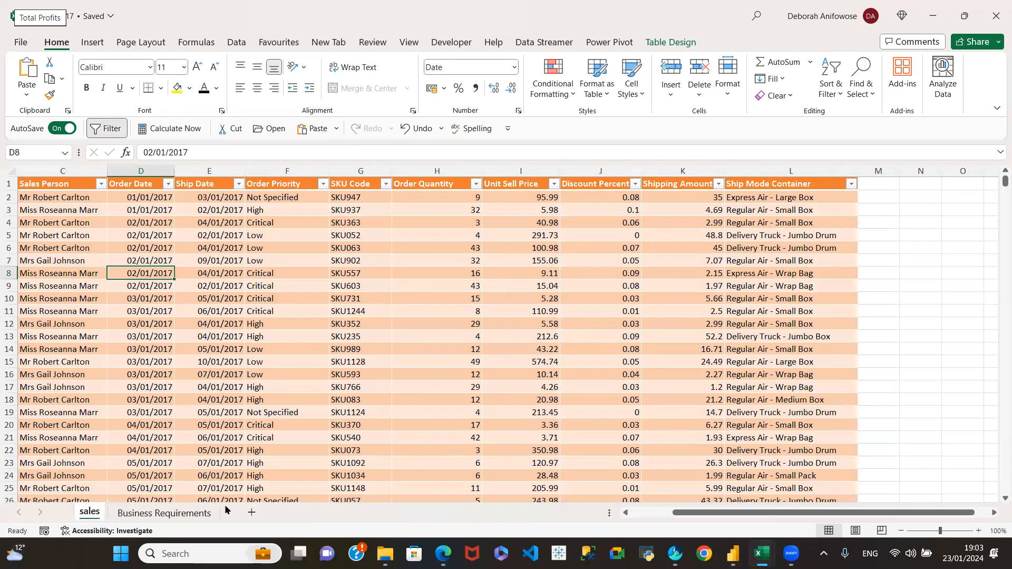
left_click(170, 514)
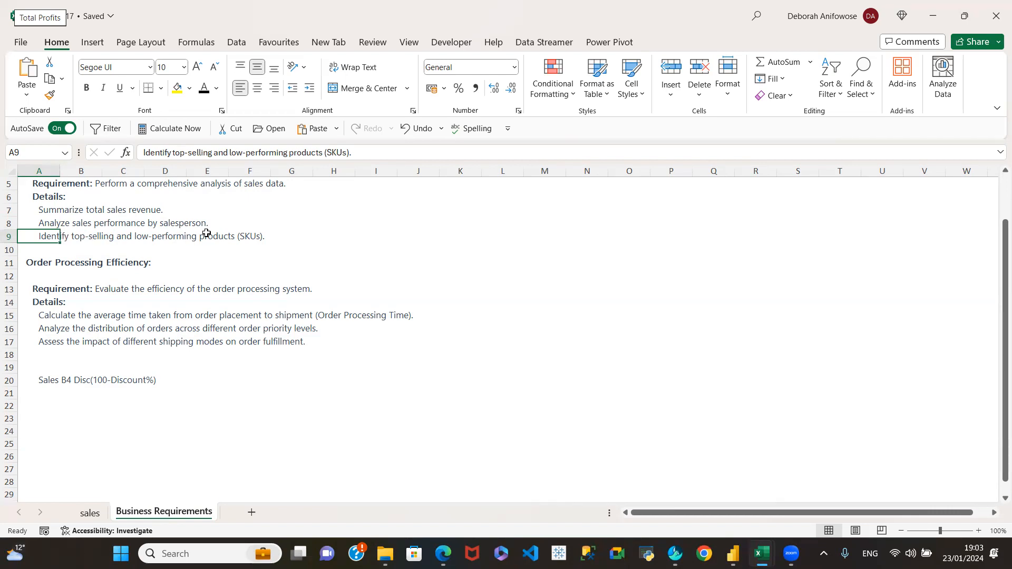
left_click(100, 242)
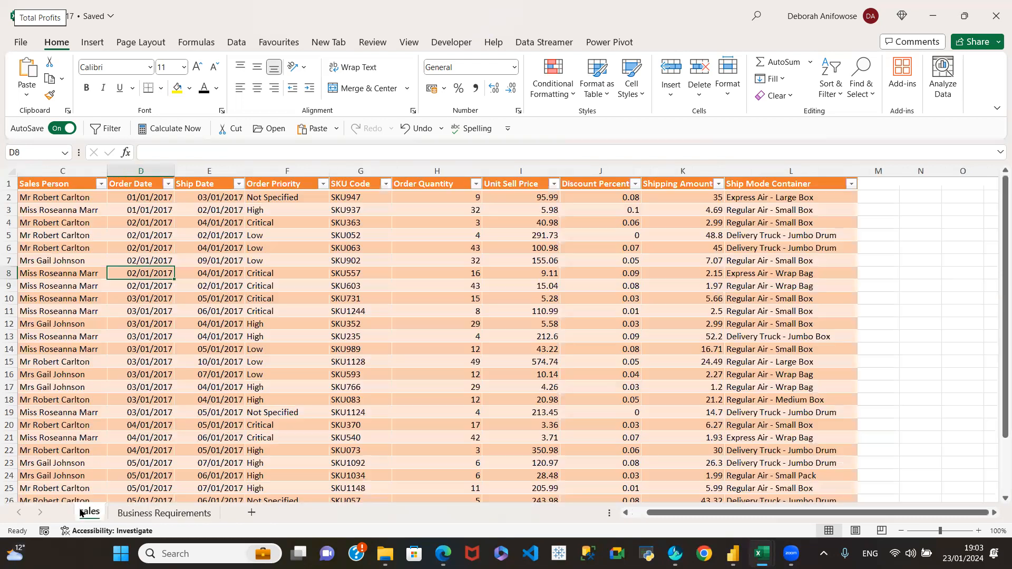
- Examine the Order Date and Ship Date columns on the sales sheet as the basis for order processing time
left_click(87, 513)
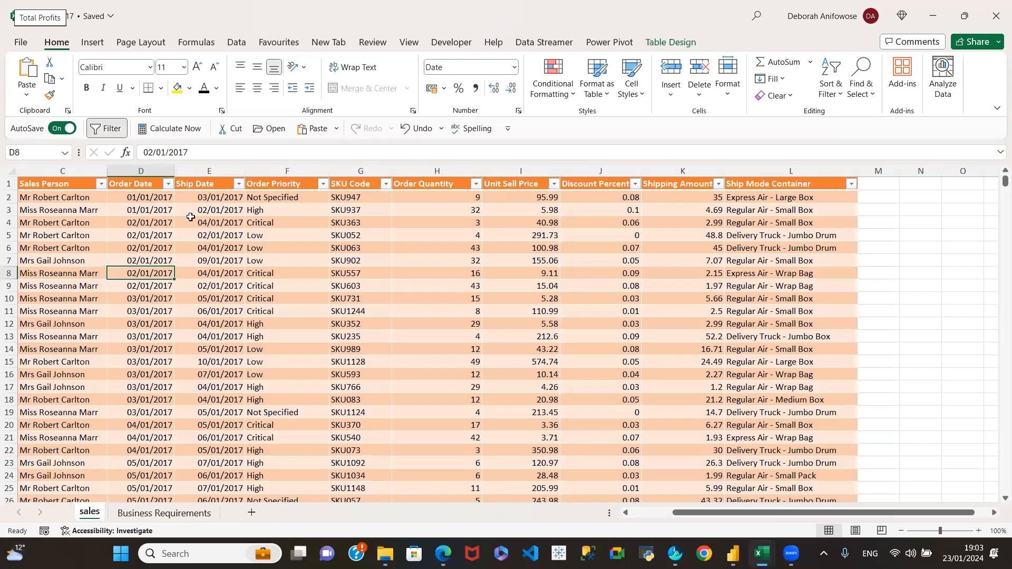
left_click(139, 170)
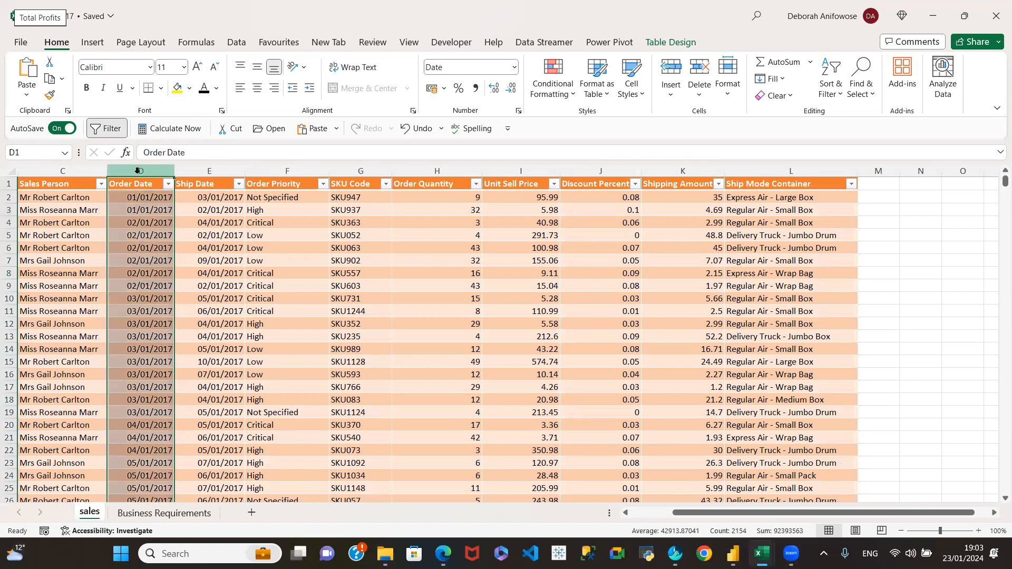
left_click(210, 171)
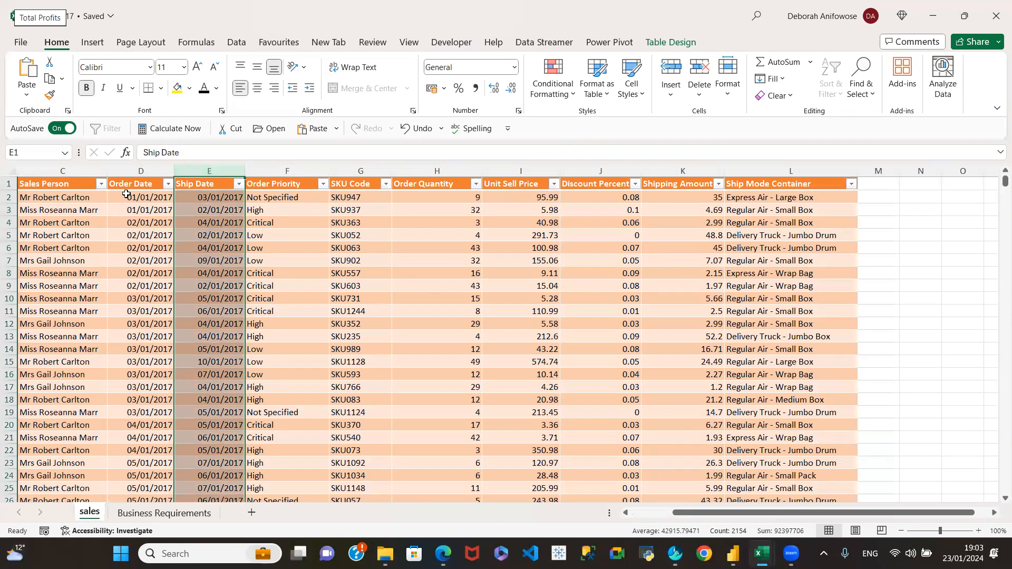
left_click(135, 171)
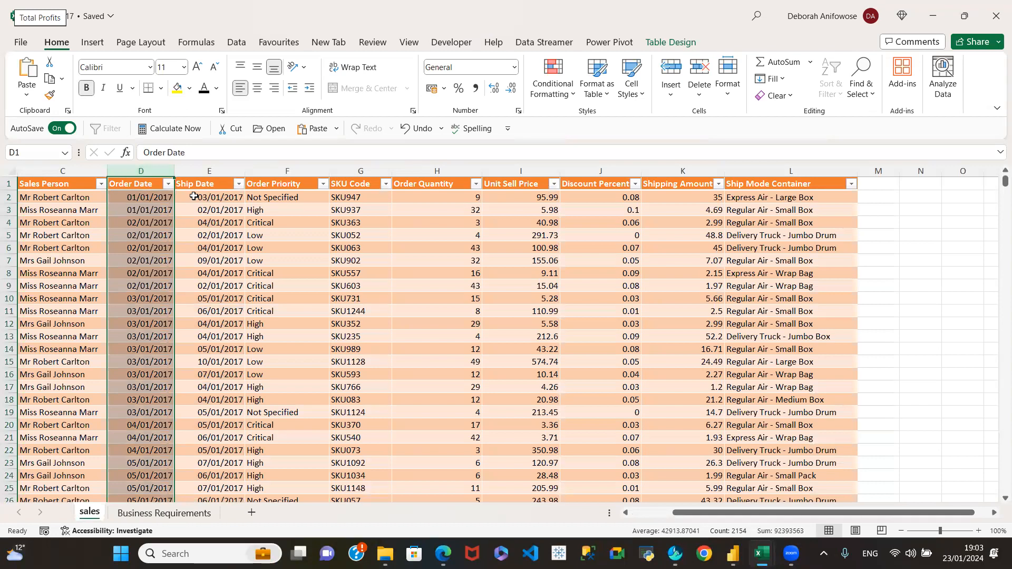
left_click(206, 170)
left_click(142, 171)
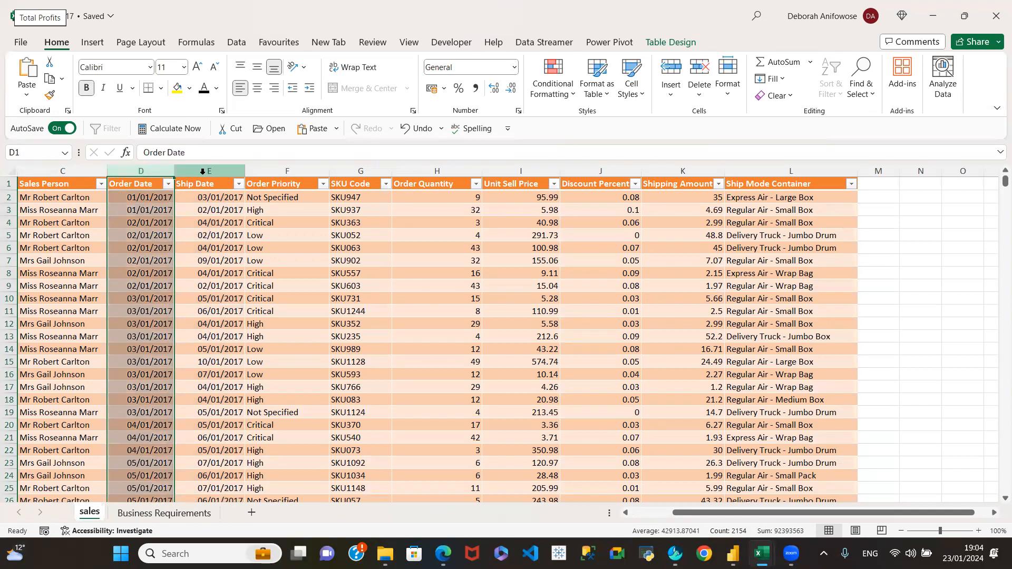
left_click(204, 172)
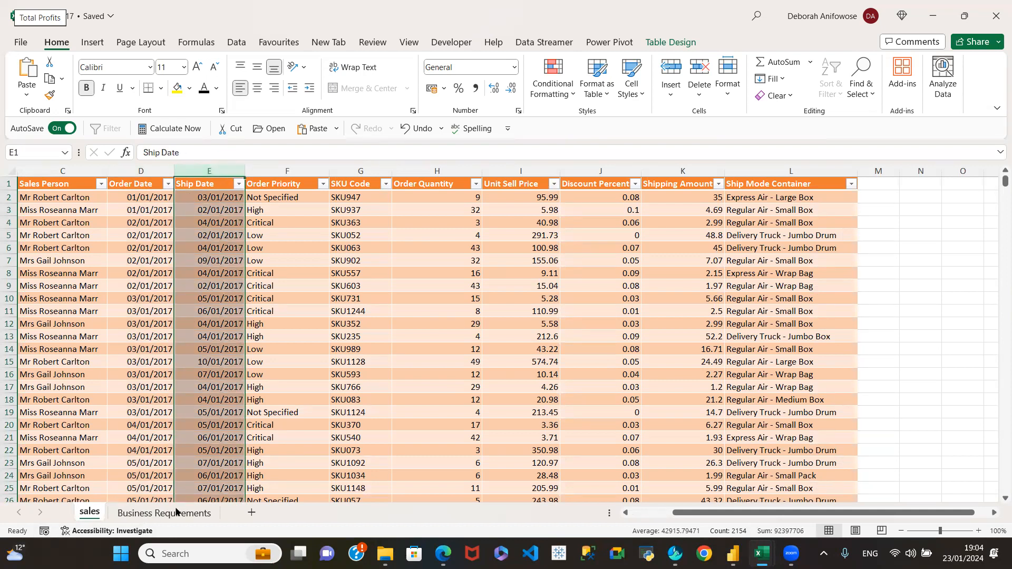
- Check the order processing efficiency requirements against the Order Priority column of the sales data
left_click(157, 514)
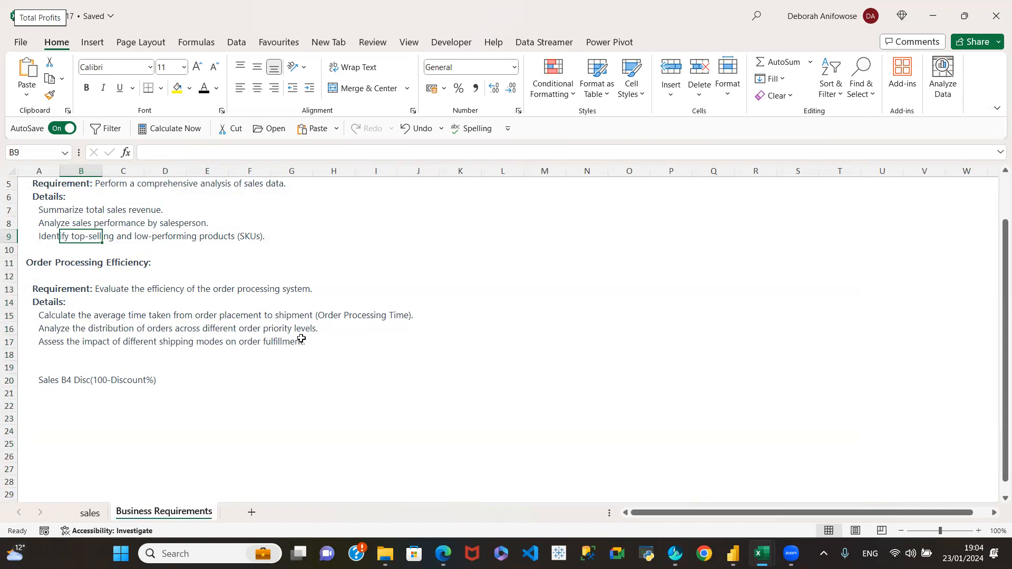
left_click(87, 514)
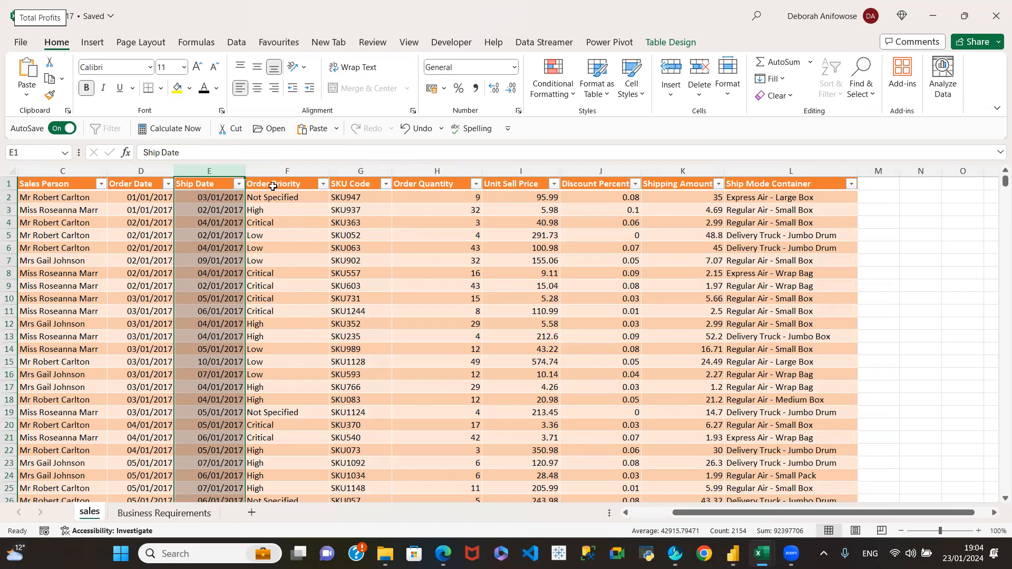
left_click(289, 182)
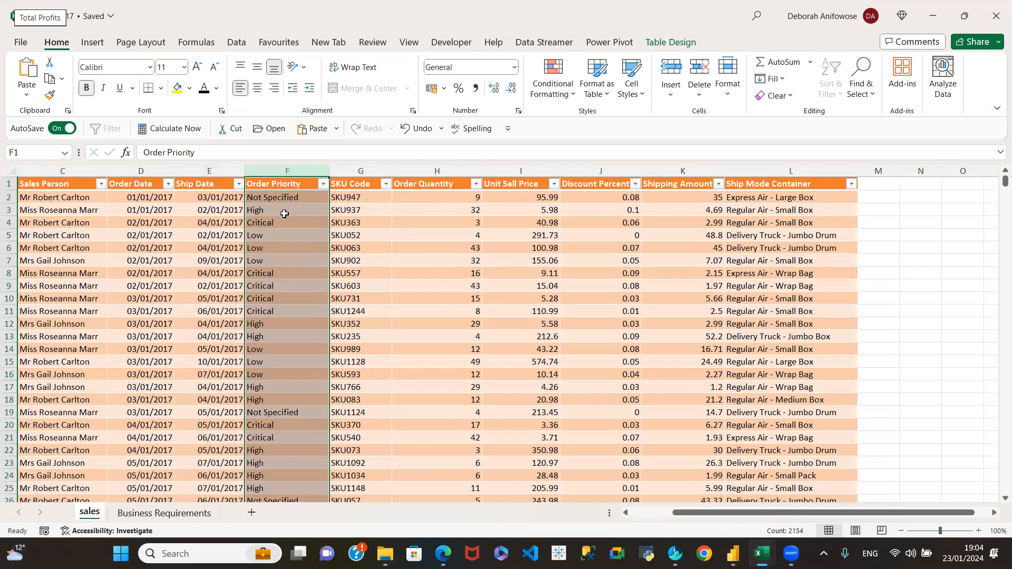
left_click(138, 514)
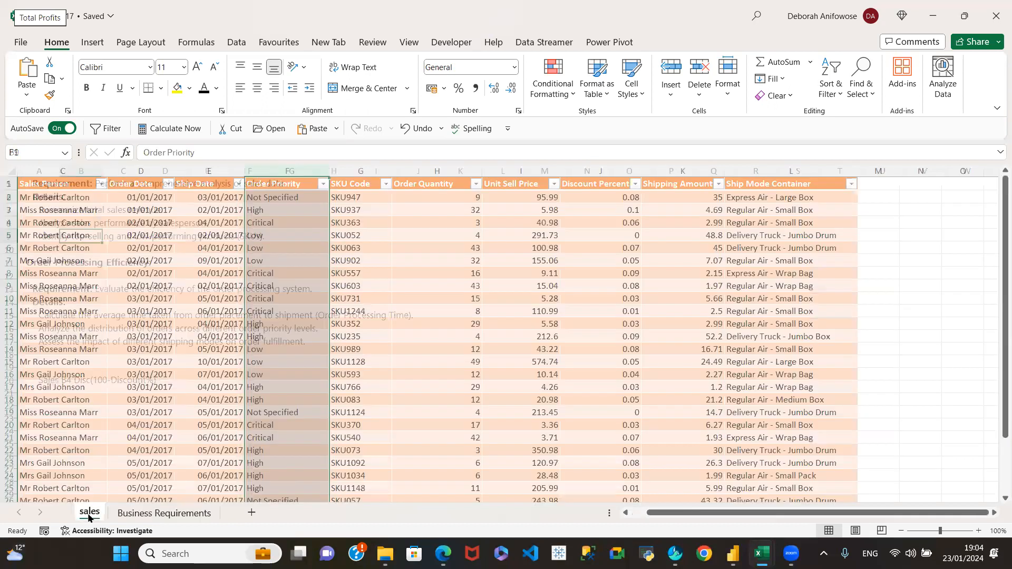
left_click(90, 513)
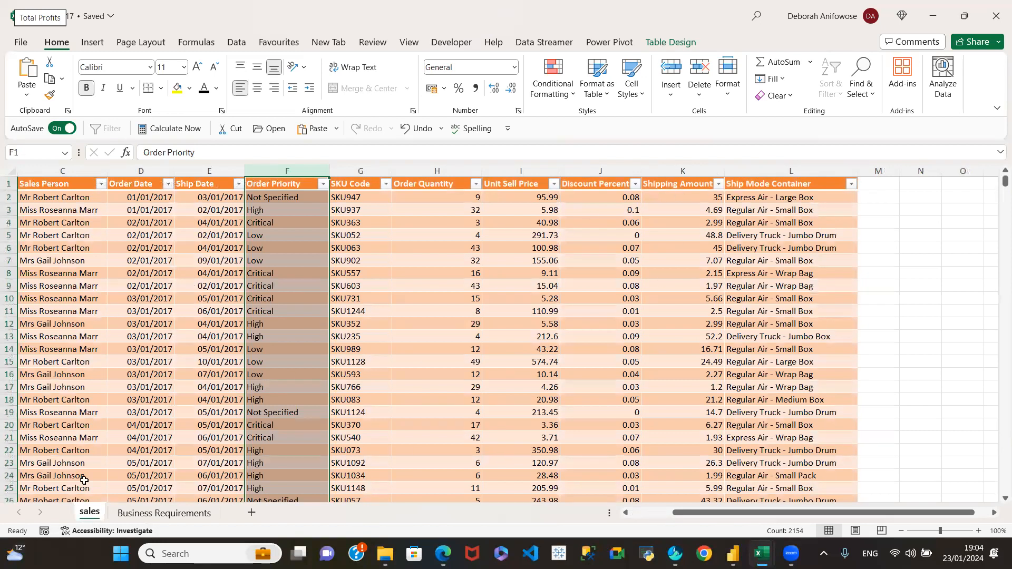
- Match the total sales revenue requirement in row 7 to the Order Quantity, Unit Sell Price and Discount Percent columns
left_click(149, 514)
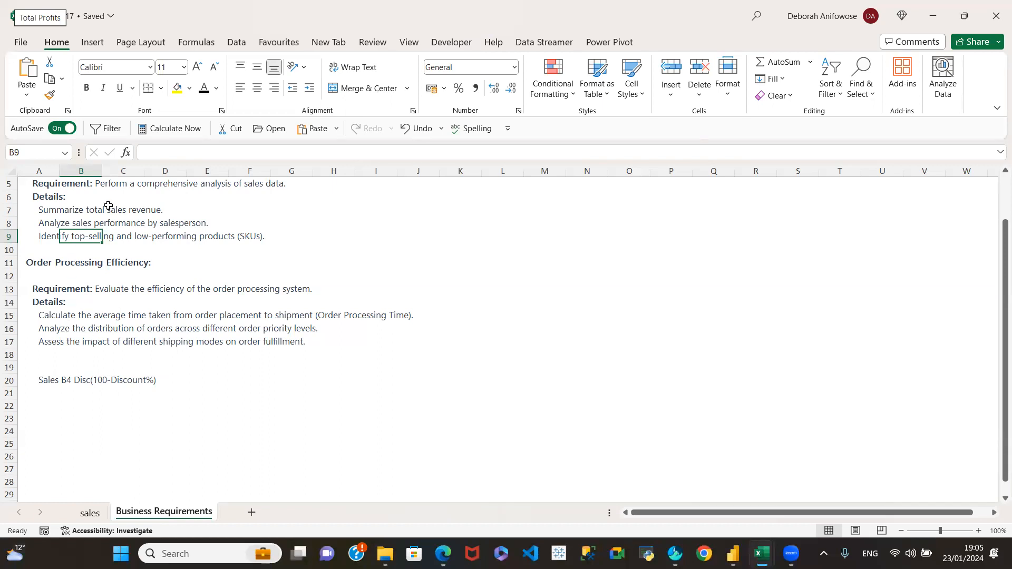
left_click(10, 211)
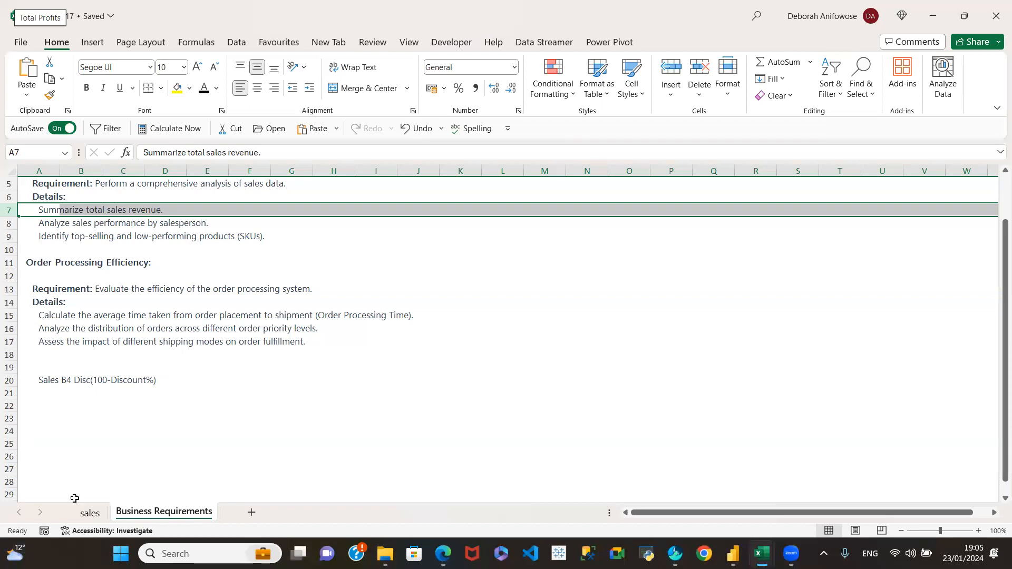
left_click(88, 514)
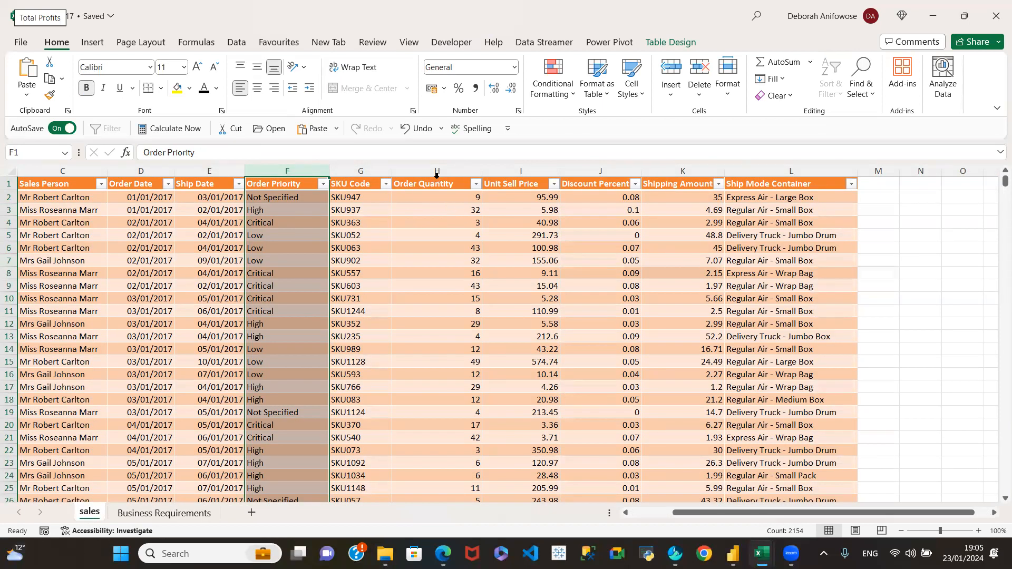
left_click(437, 181)
left_click(439, 170)
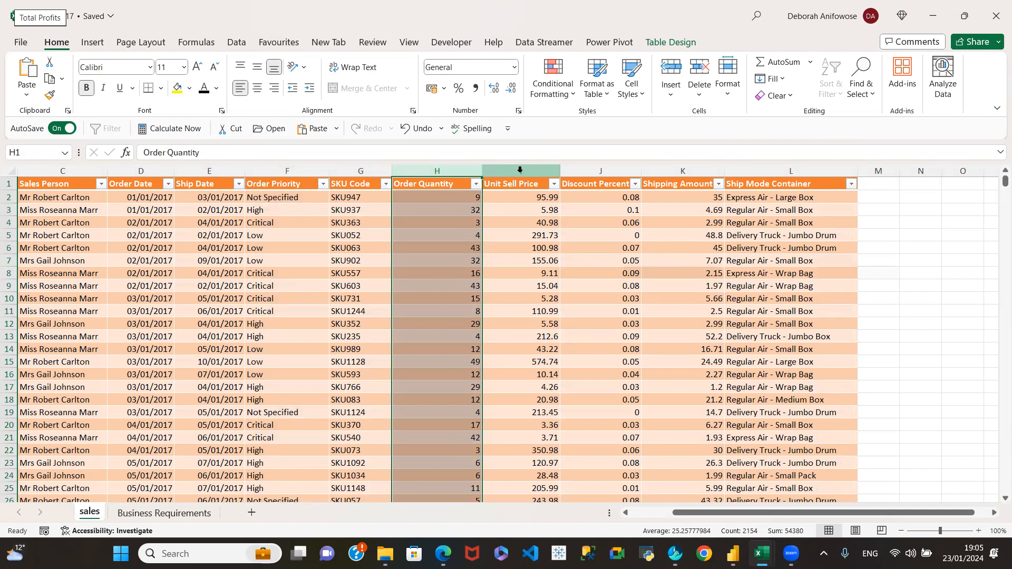
left_click(520, 170)
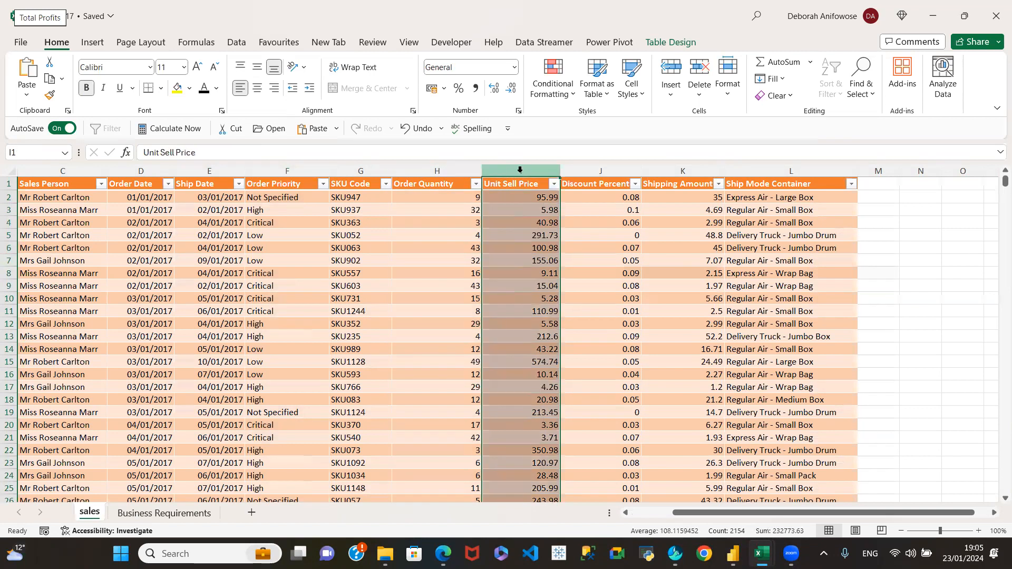
left_click(603, 169)
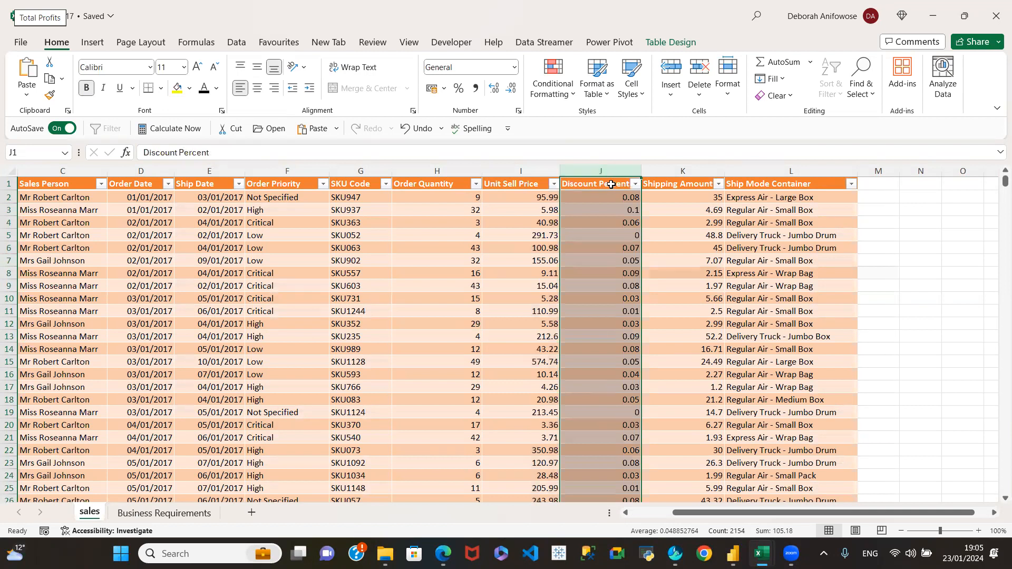
left_click(613, 200)
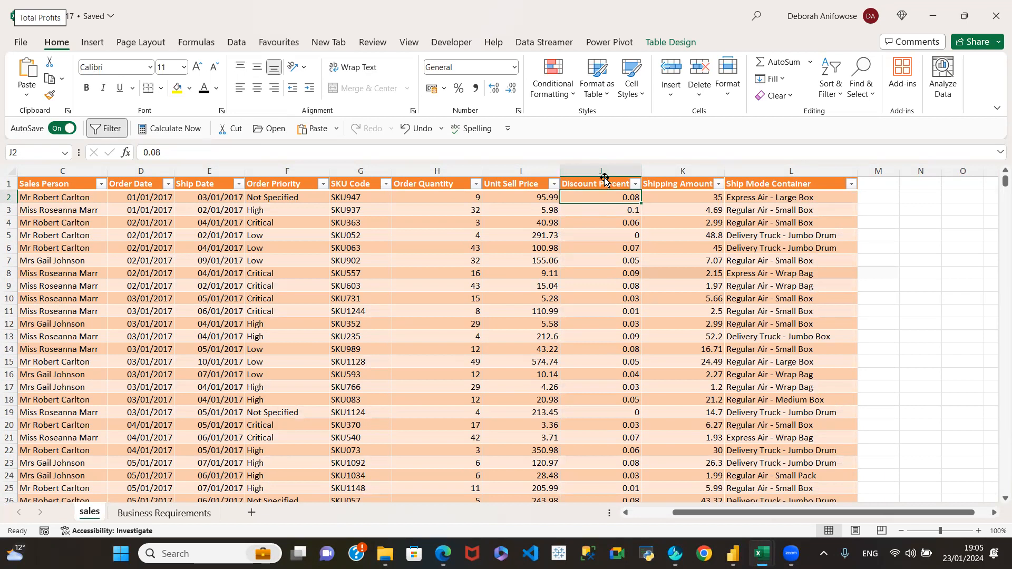
left_click(434, 210)
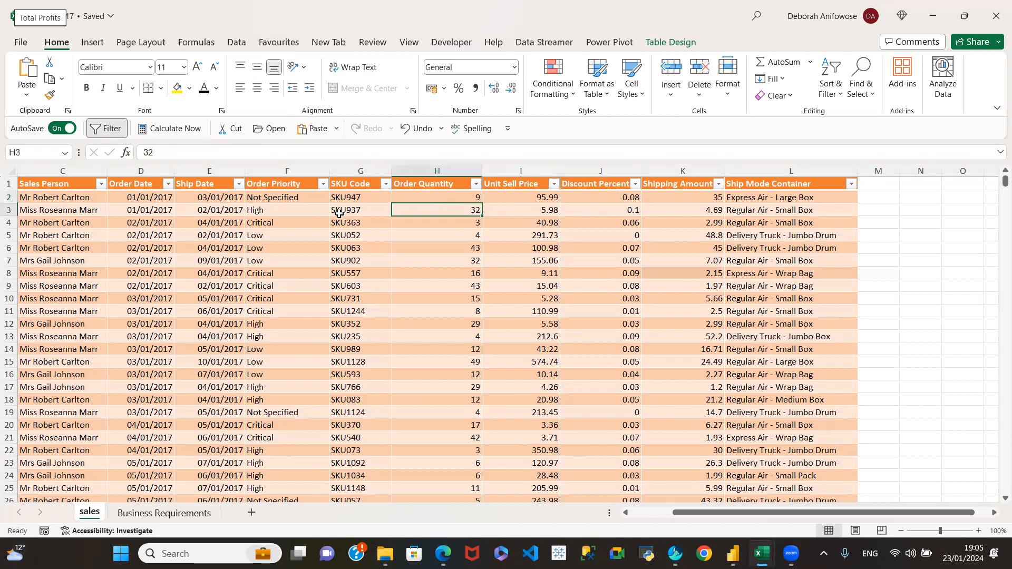
left_click(216, 210)
left_click(68, 222)
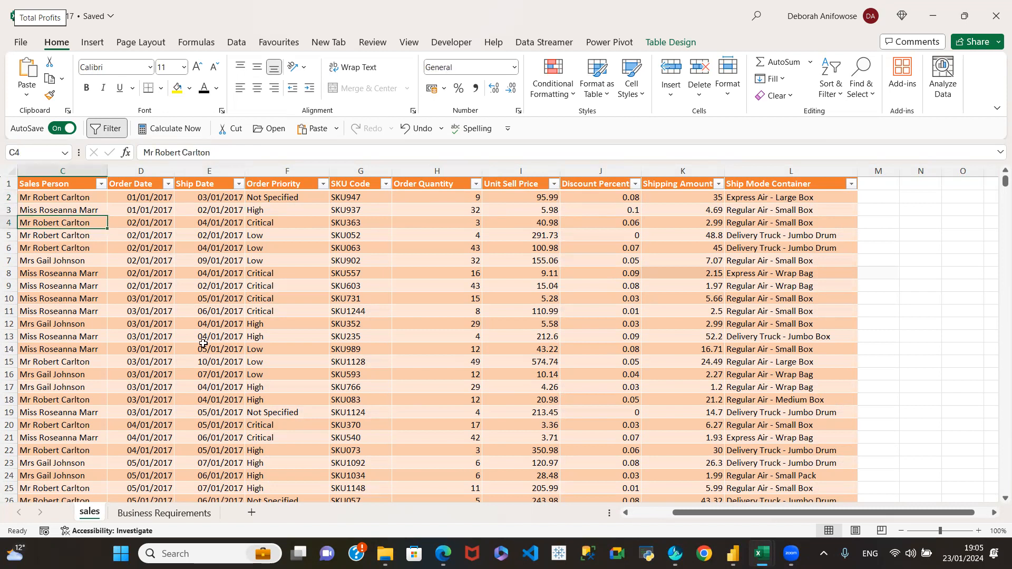
- Review the Business Requirements sheet and examine the distinct Sales Person filter values in the sales table, keeping all of them selected
left_click(174, 518)
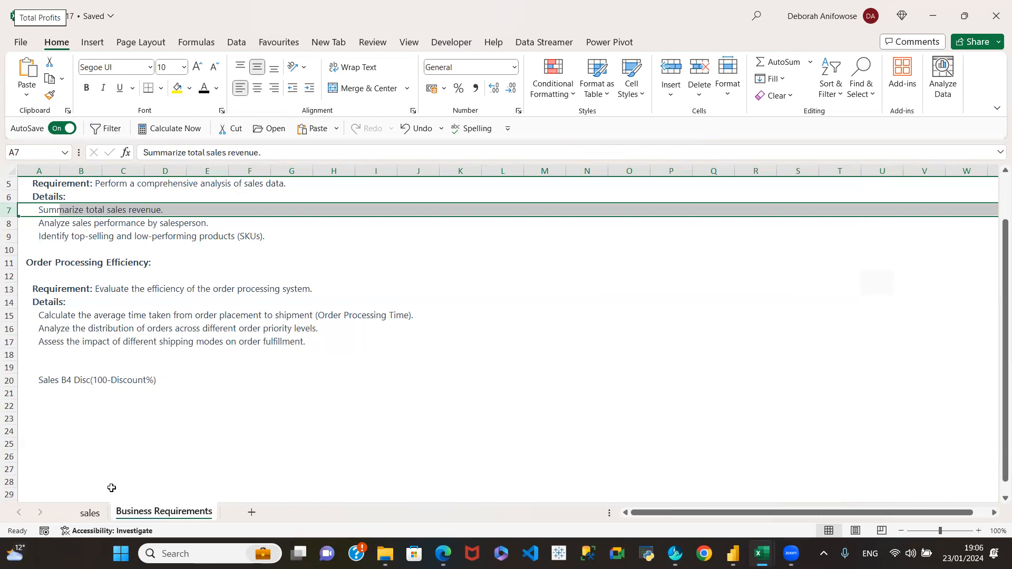
left_click(89, 513)
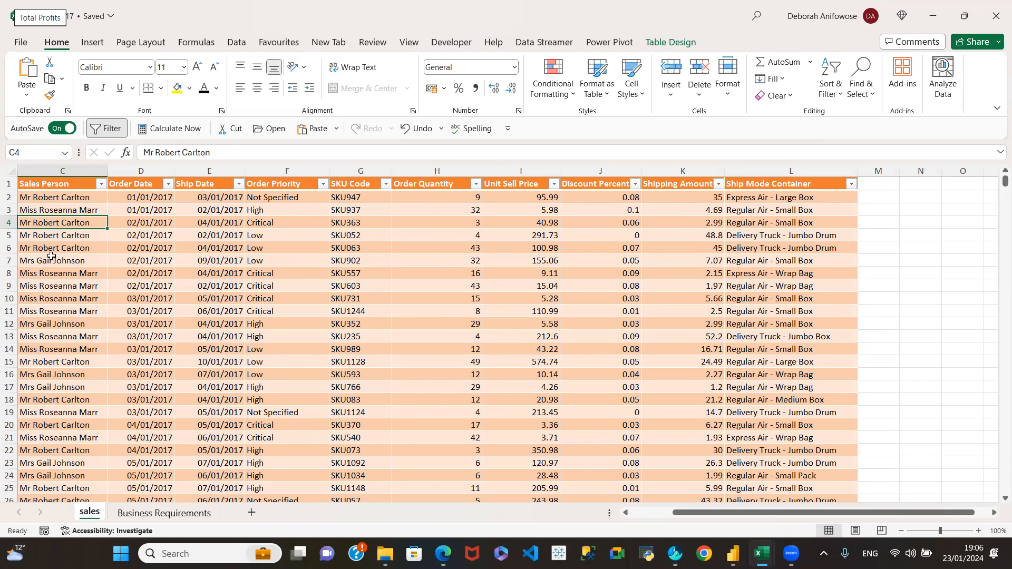
left_click(59, 206)
left_click(27, 283)
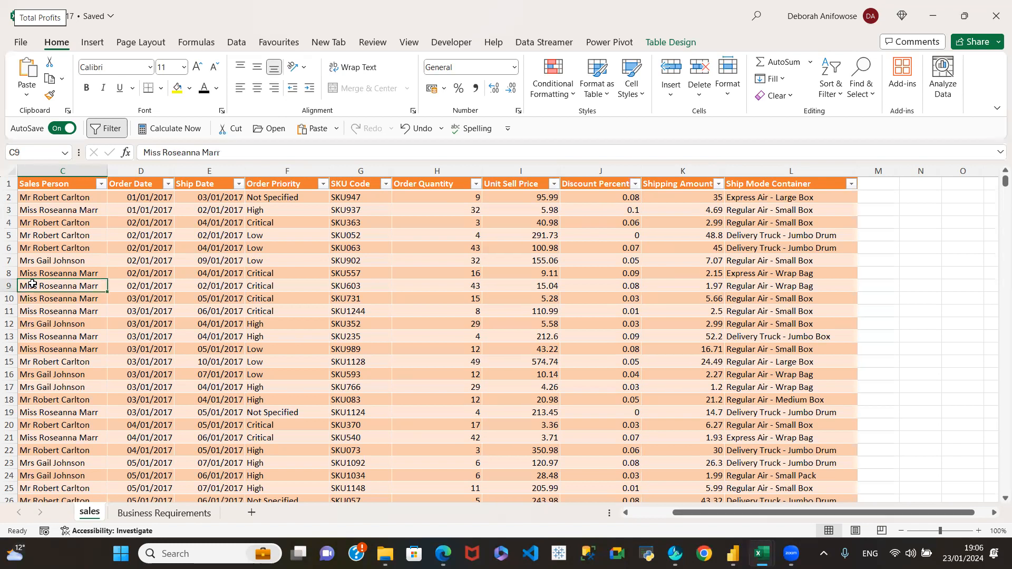
left_click(100, 184)
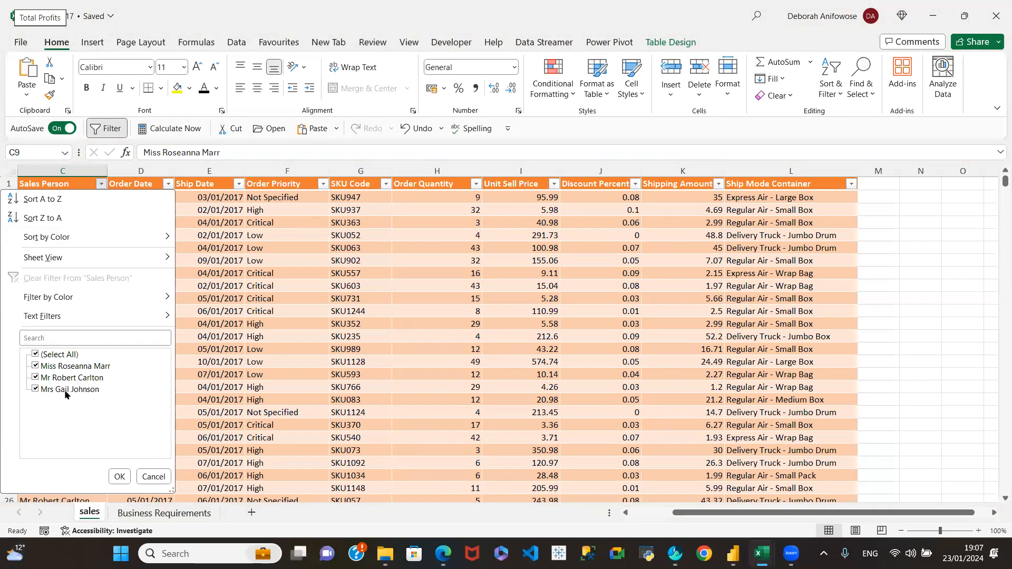
left_click(119, 477)
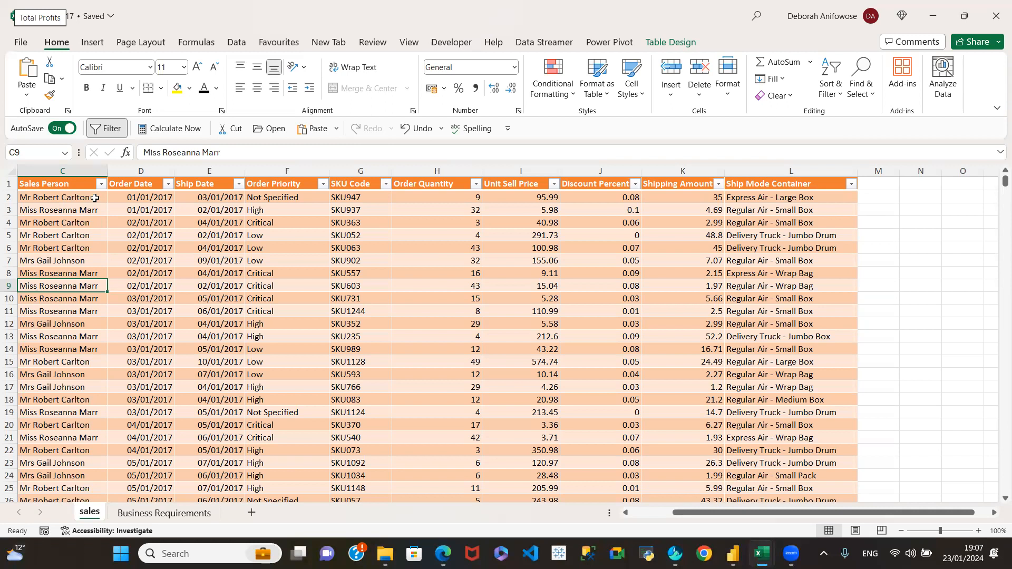
- Examine the months covered by the Order Date filter and check the number format of the whole Order Date column
left_click(167, 185)
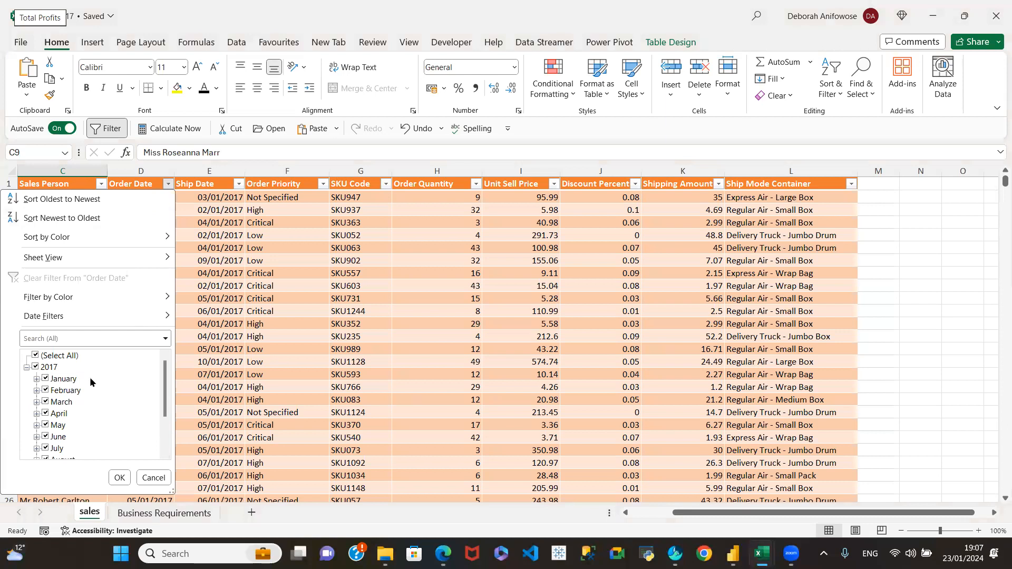
left_click_drag(166, 393, 165, 438)
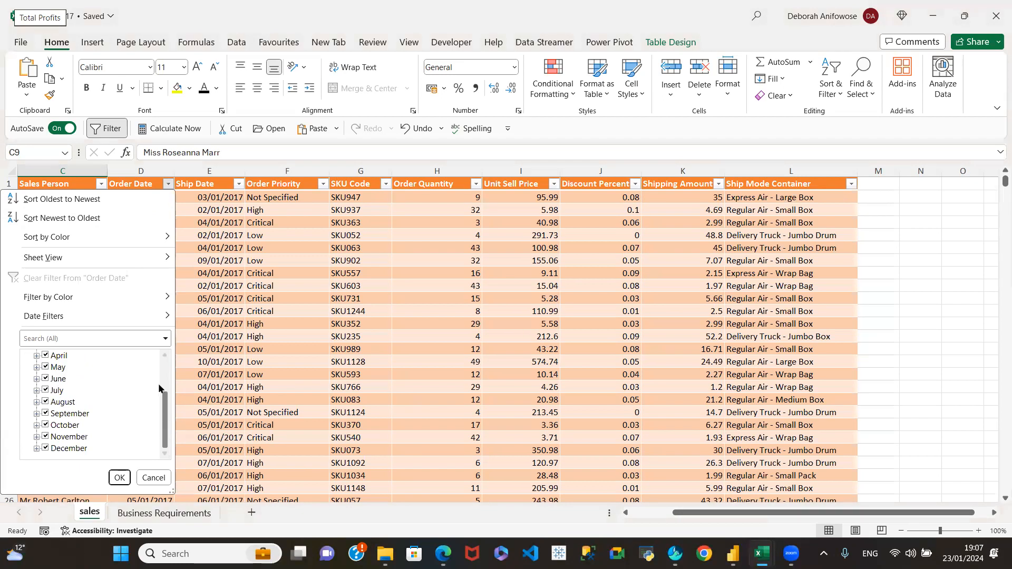
left_click(230, 279)
left_click(140, 201)
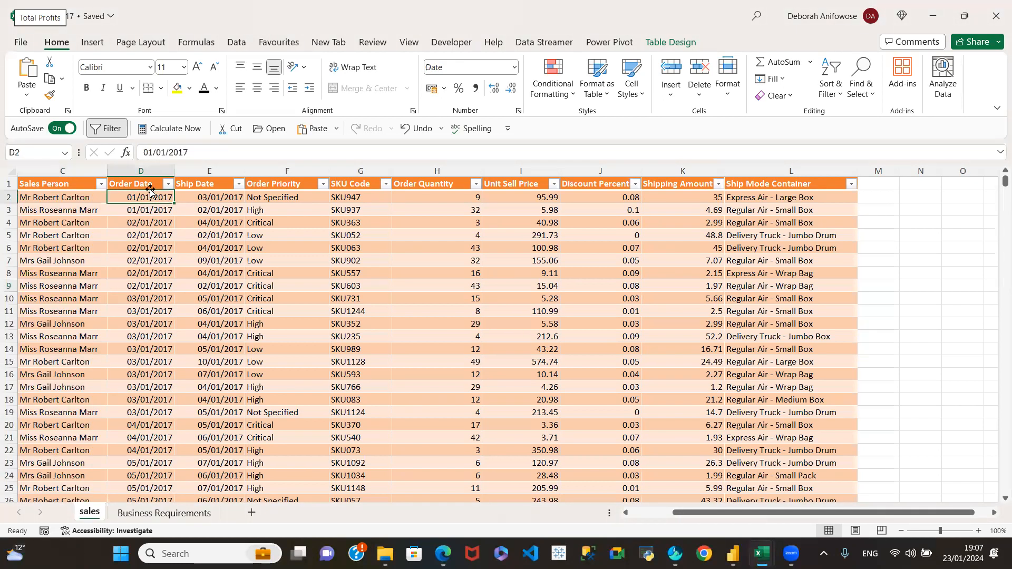
left_click(151, 178)
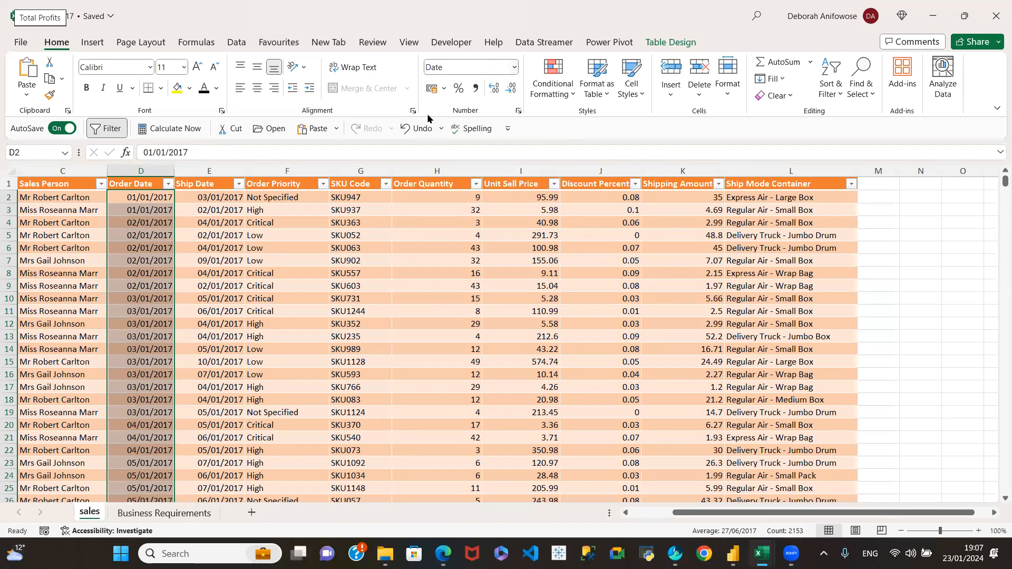
- Apply the Short Date format to the entire Ship Date column and check its cells
left_click(211, 171)
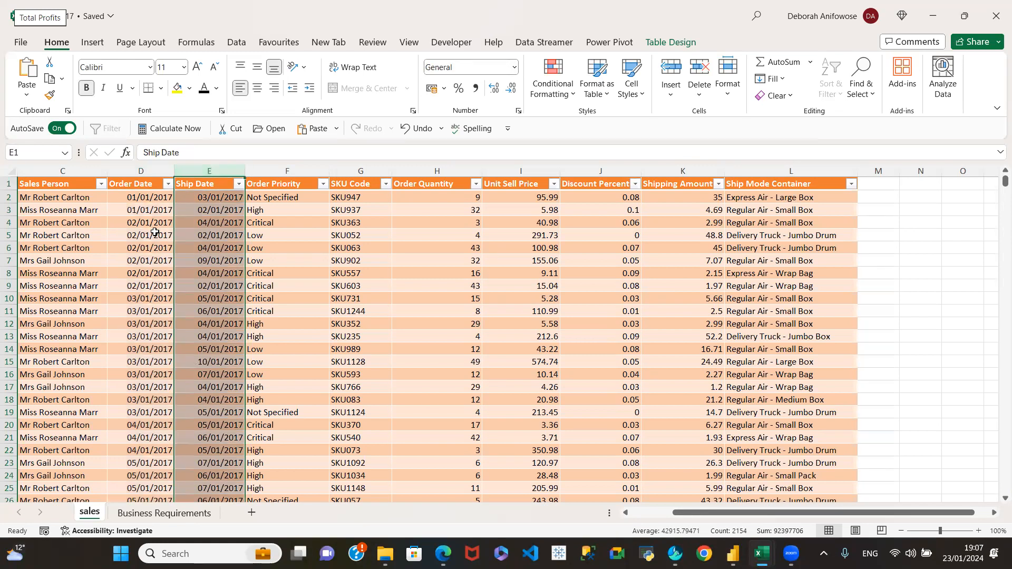
left_click(515, 69)
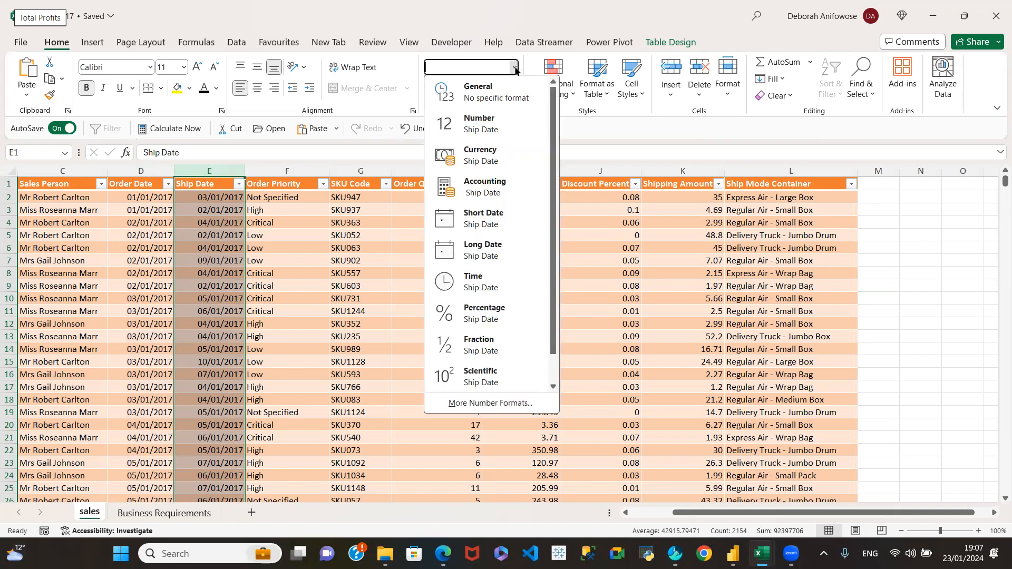
left_click(484, 226)
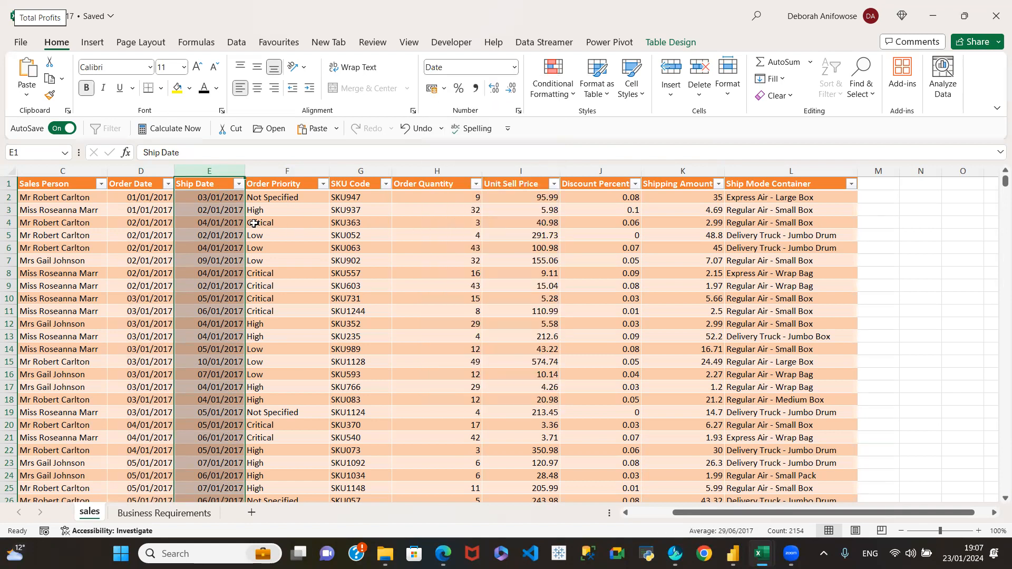
left_click(211, 213)
left_click(207, 199)
left_click(213, 238)
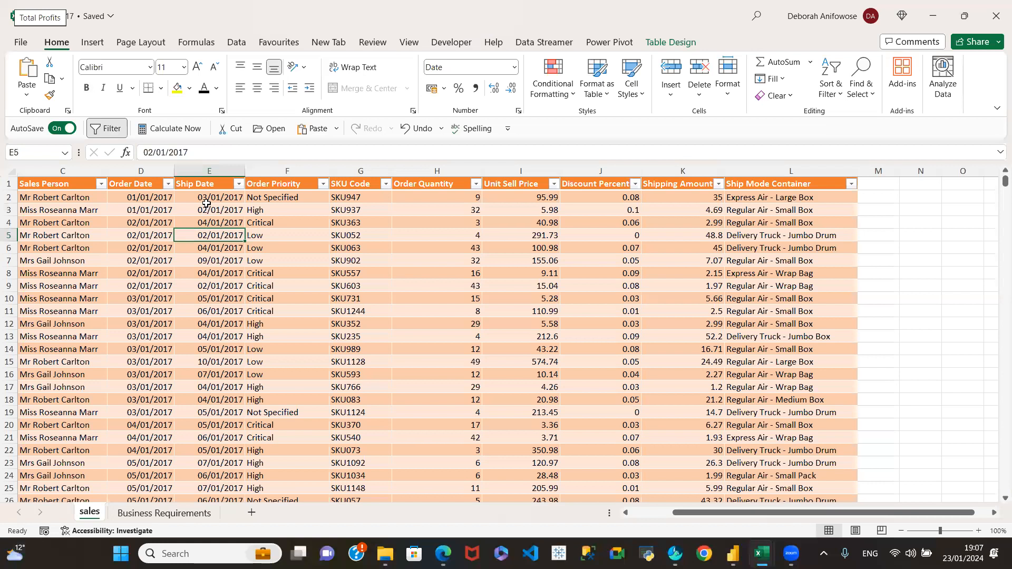
left_click_drag(206, 188, 230, 194)
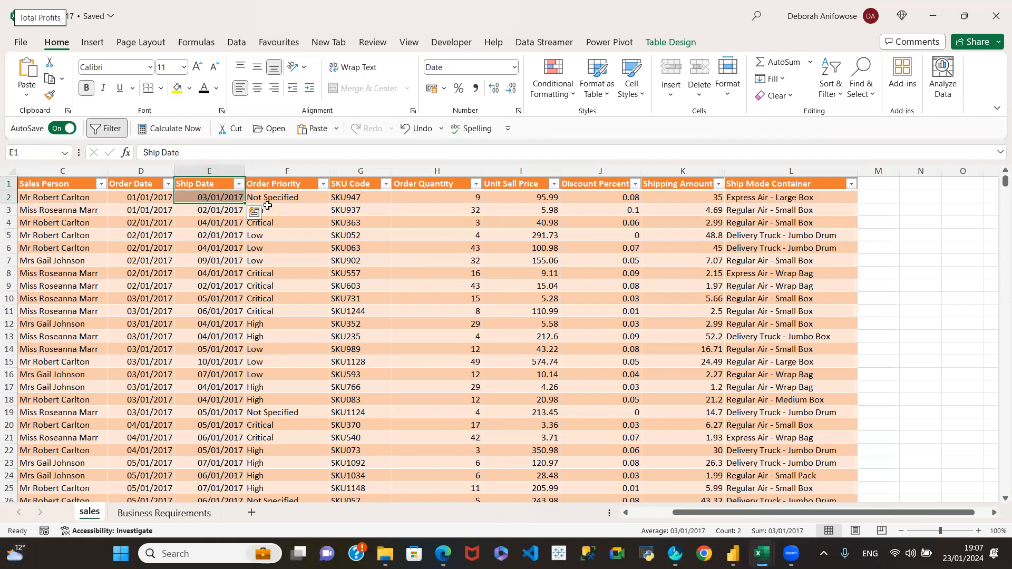
- Examine the distinct Order Priority filter values in the sales table, keeping all of them selected
left_click(266, 232)
left_click(286, 208)
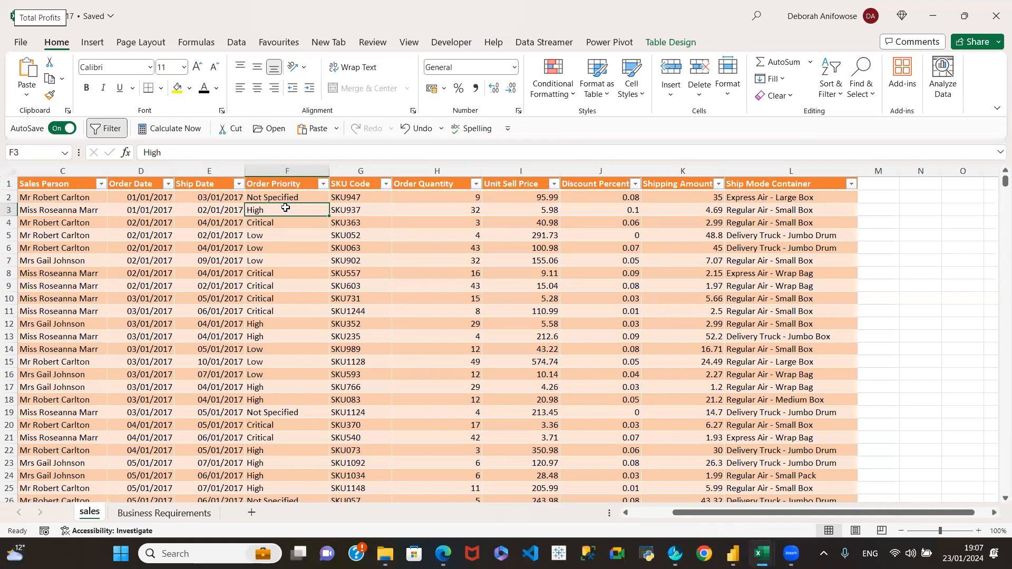
left_click(288, 167)
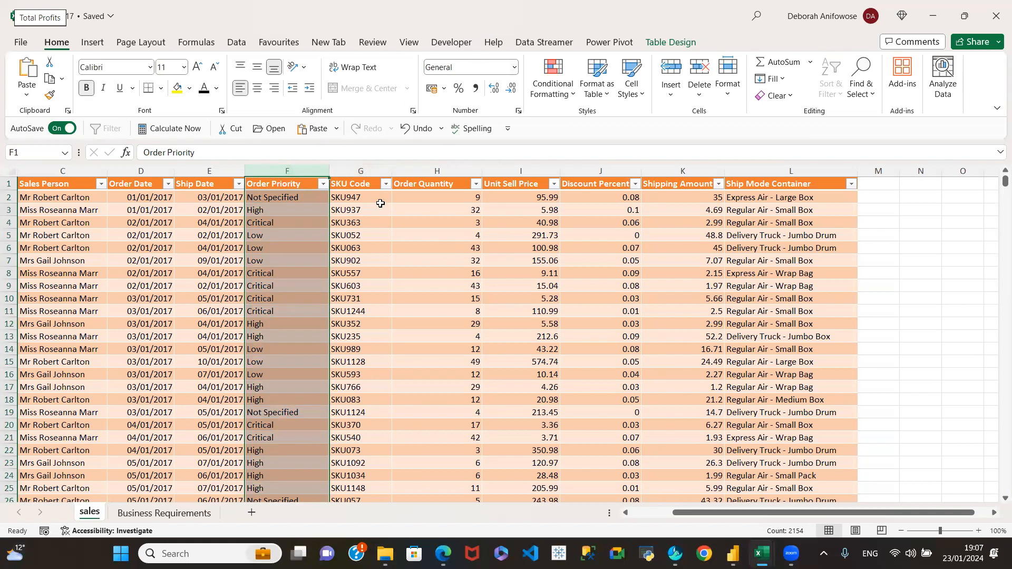
left_click(324, 185)
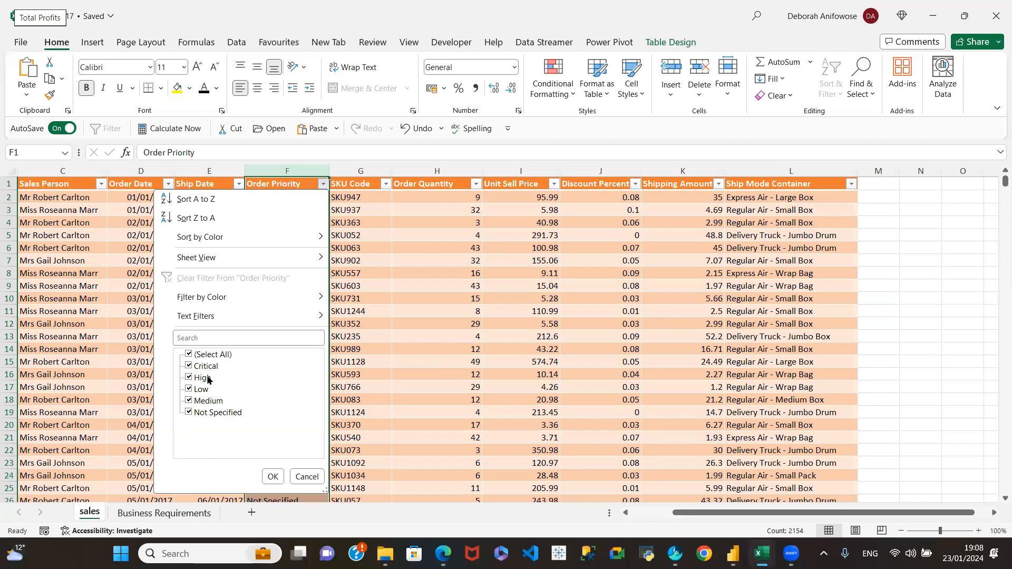
left_click(306, 478)
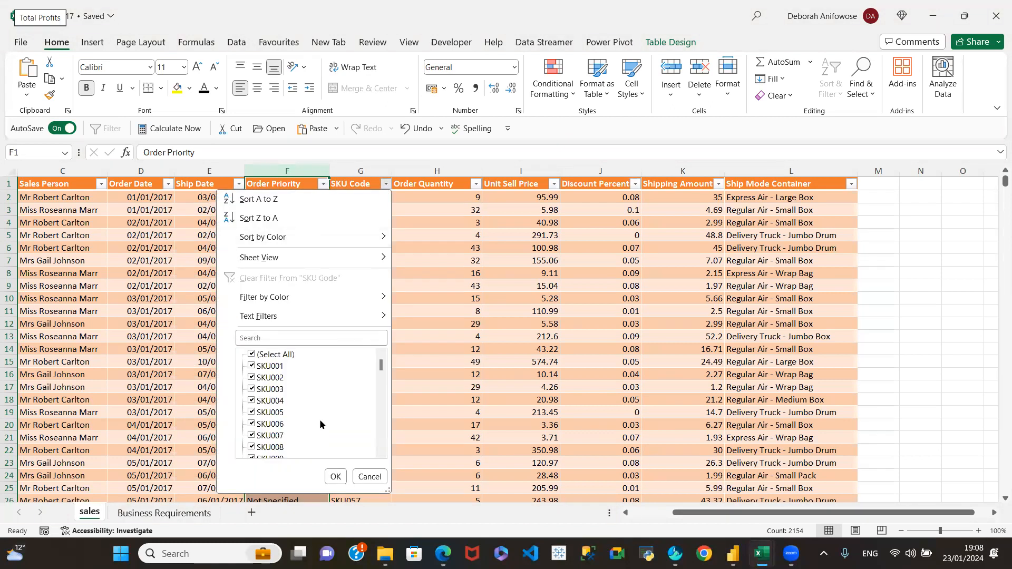
- Examine the full lists of SKU Code and Order Quantity filter values, leaving both columns unfiltered
left_click_drag(380, 365, 377, 463)
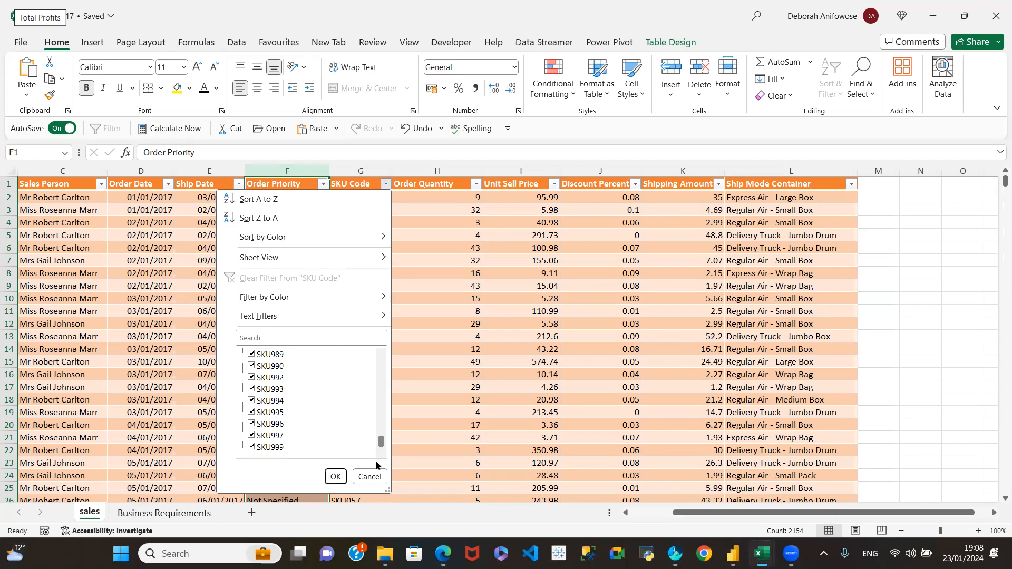
left_click_drag(378, 456, 393, 327)
left_click(372, 474)
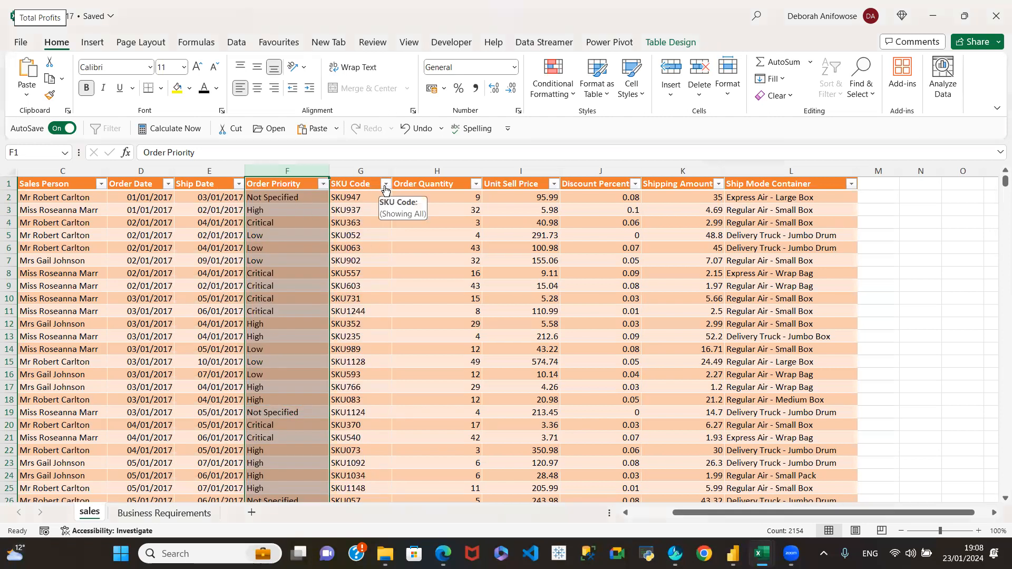
left_click(476, 184)
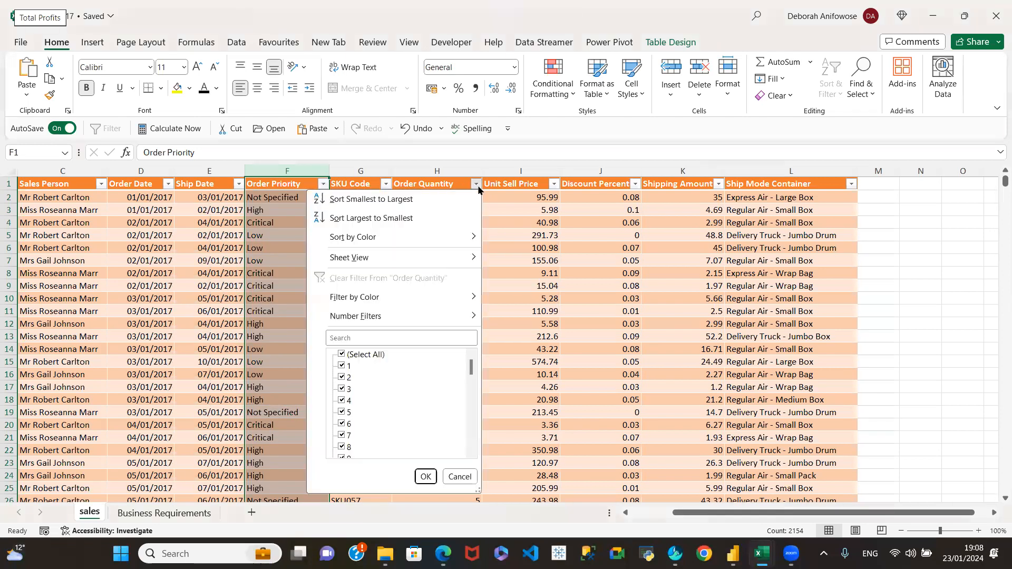
left_click_drag(471, 366, 471, 446)
left_click(460, 477)
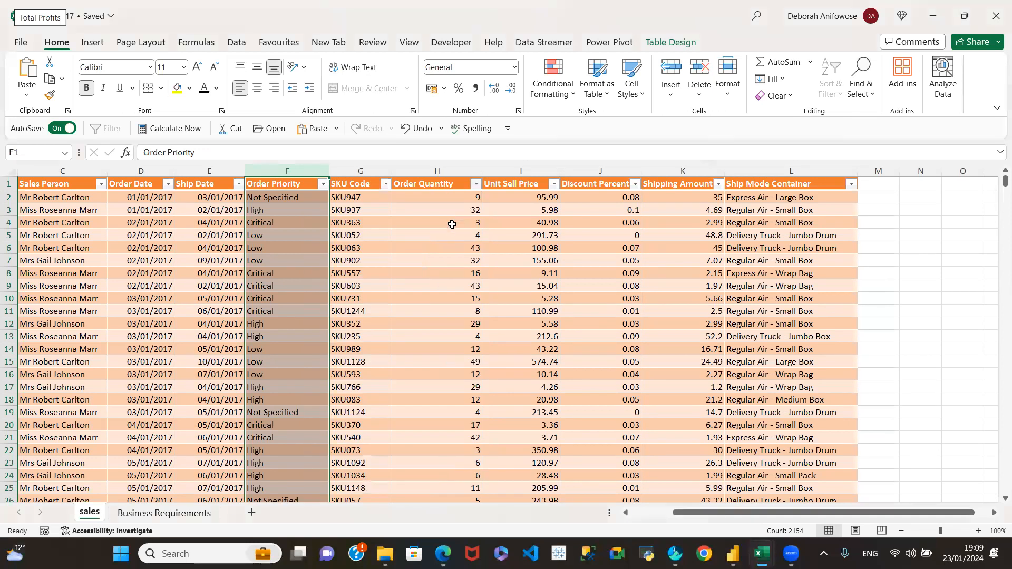
- Apply the Number format to the Order Quantity column and check its filter values
left_click(438, 175)
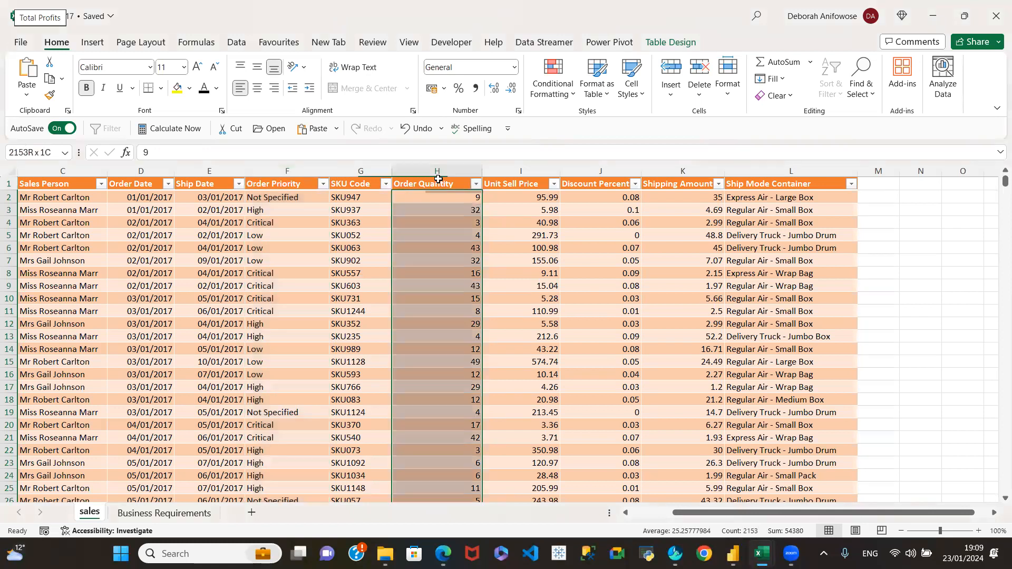
left_click(514, 69)
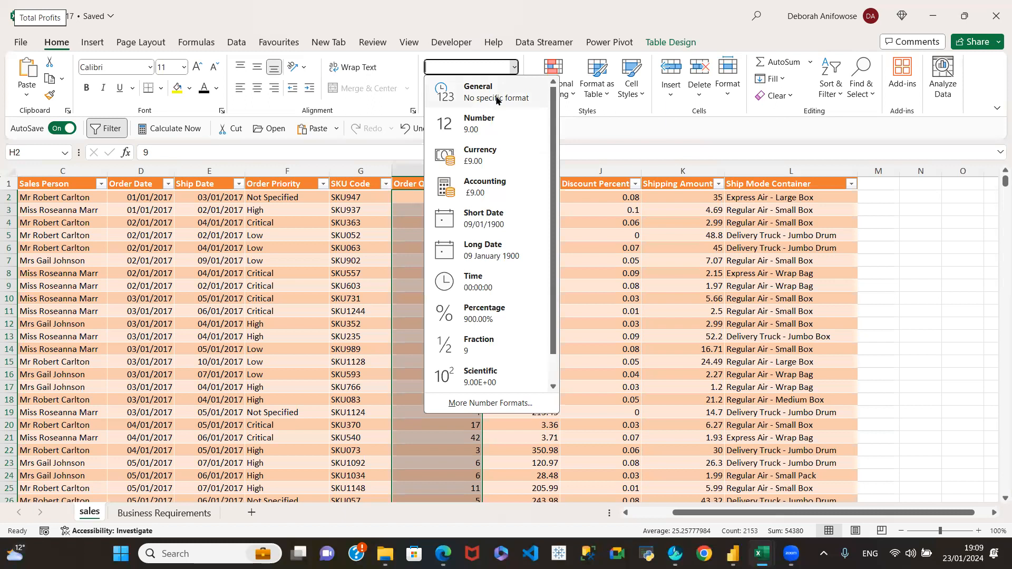
left_click(483, 126)
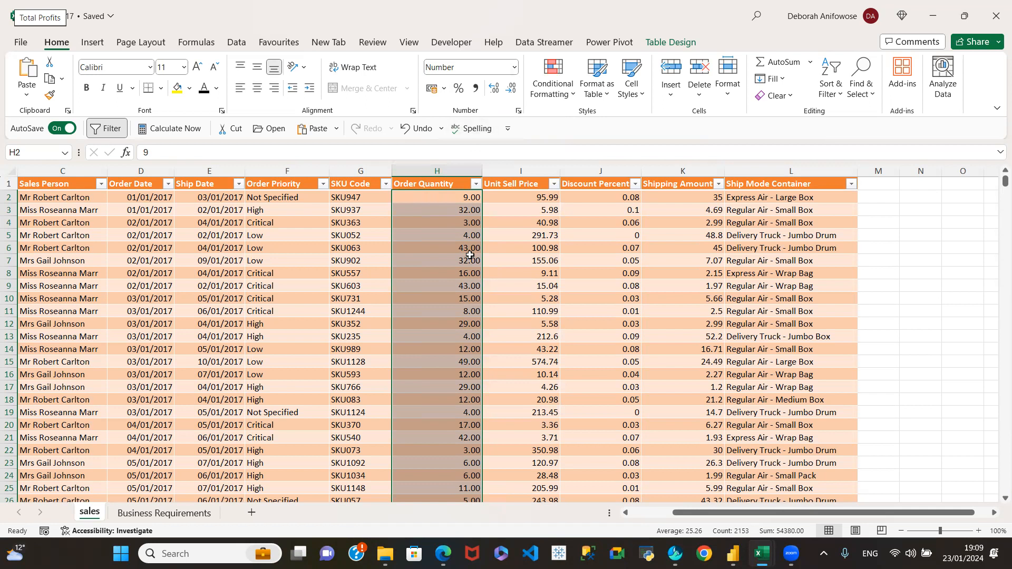
left_click(477, 184)
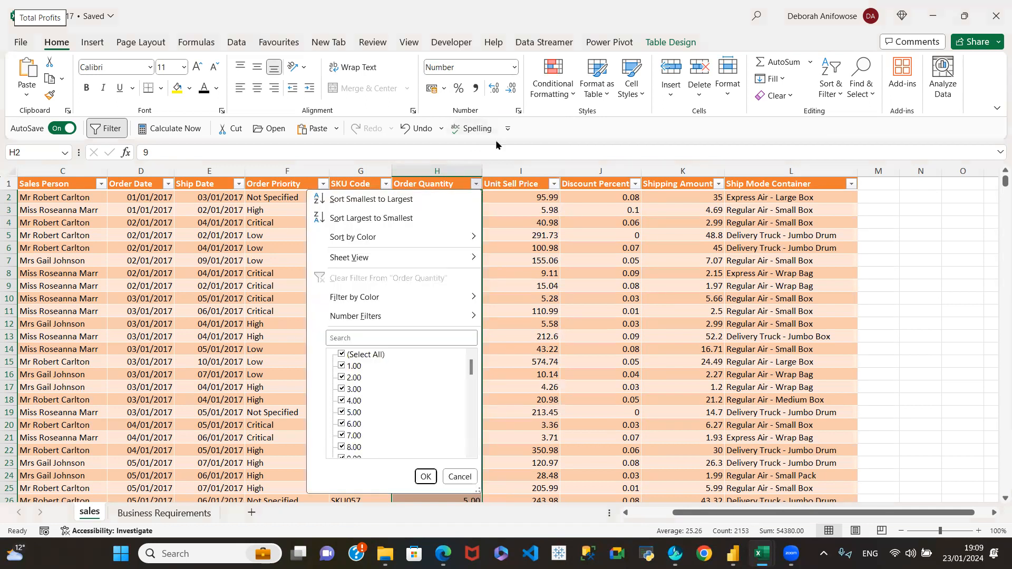
left_click_drag(471, 369, 470, 439)
left_click(458, 476)
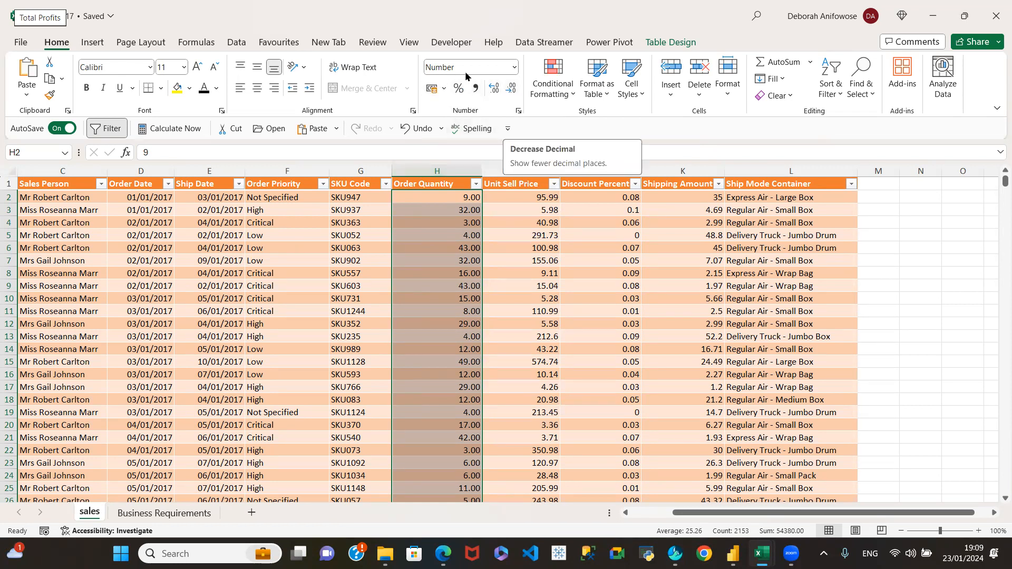
- Set the Order Quantity column to display whole numbers with no decimal places
left_click(444, 91)
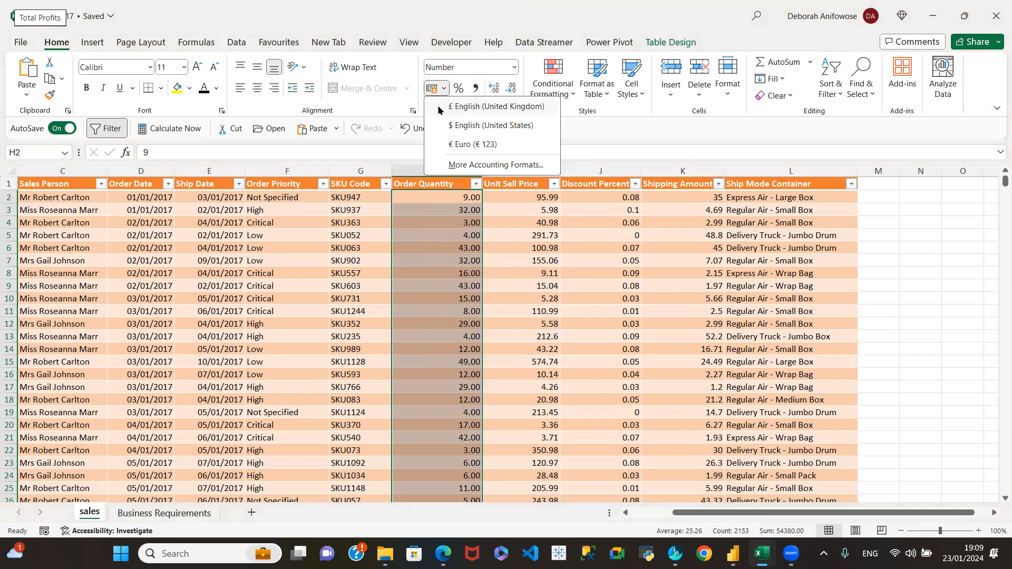
left_click(579, 121)
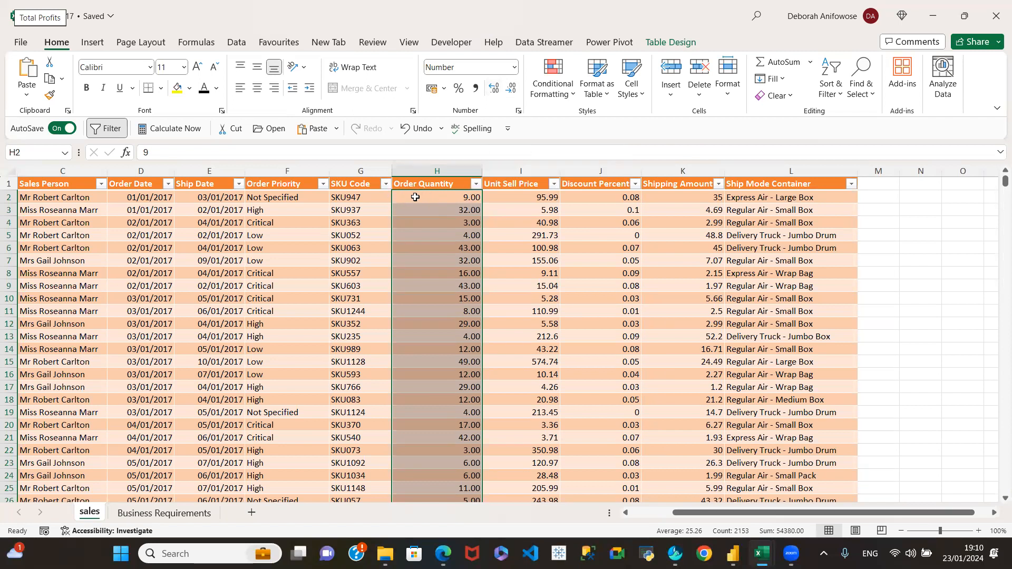
left_click(493, 89)
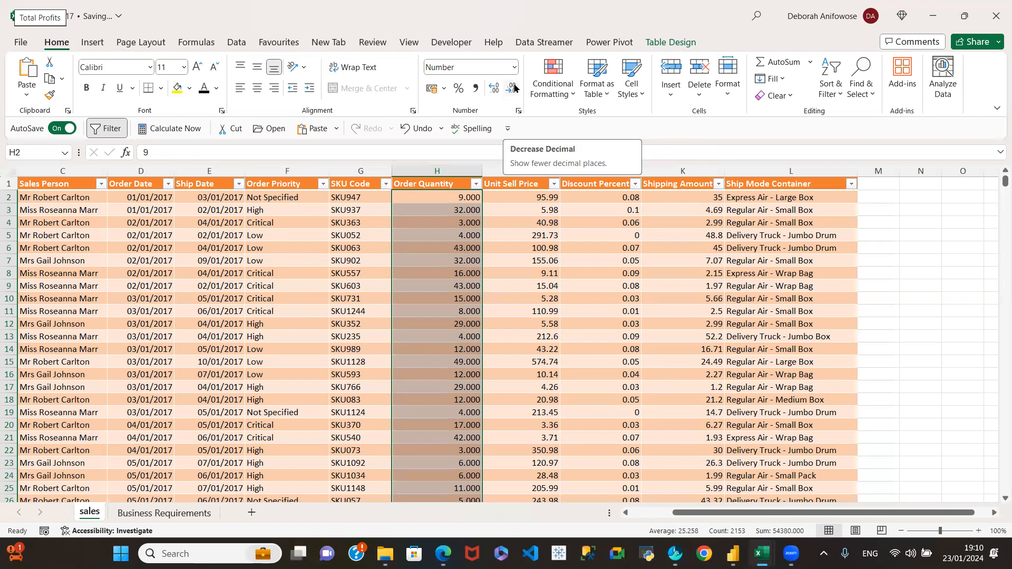
left_click(514, 92)
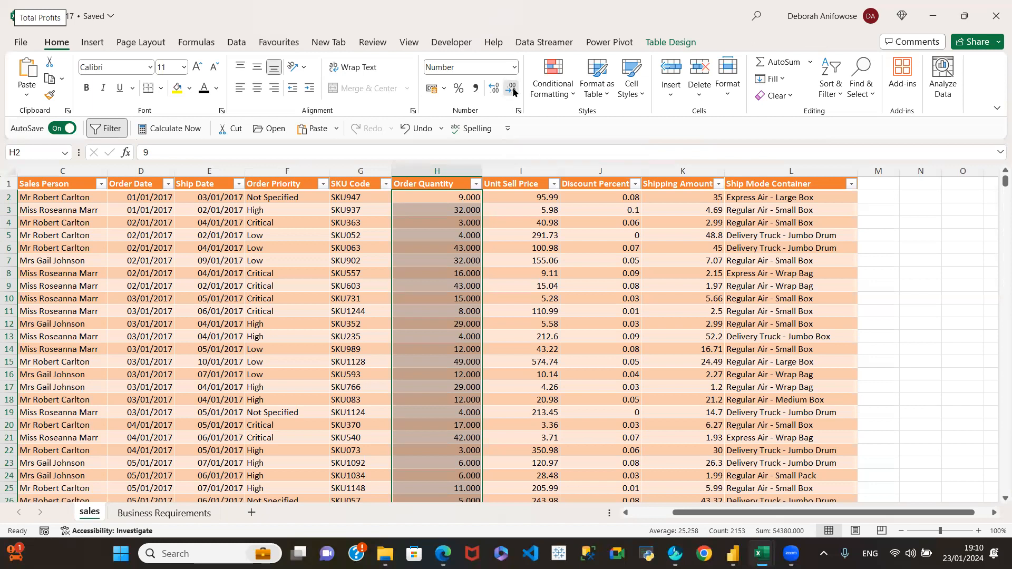
left_click(515, 92)
left_click(514, 92)
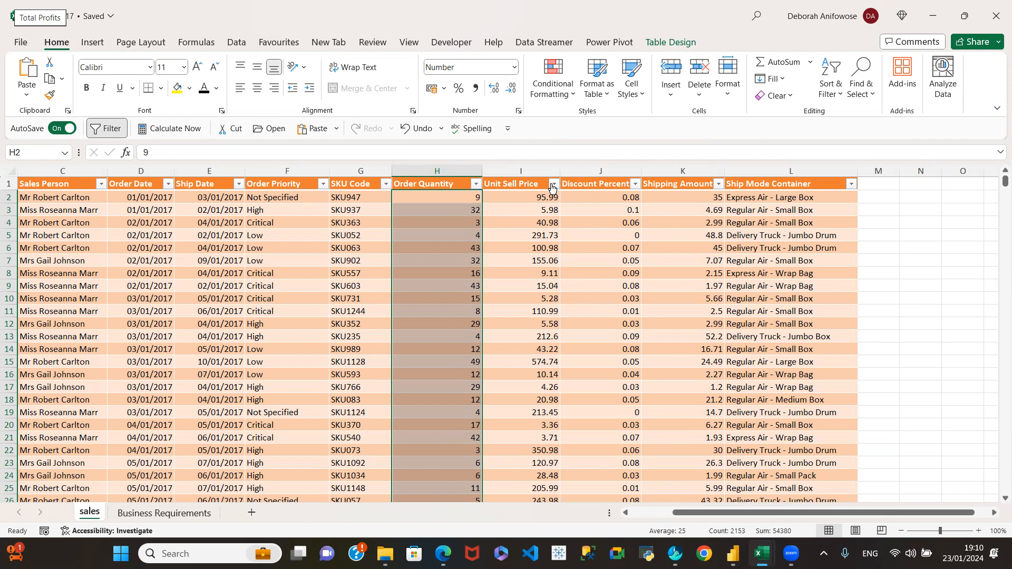
- Try the £ English (United Kingdom) and $ English (United States) accounting formats on the Unit Sell Price column
left_click(534, 175)
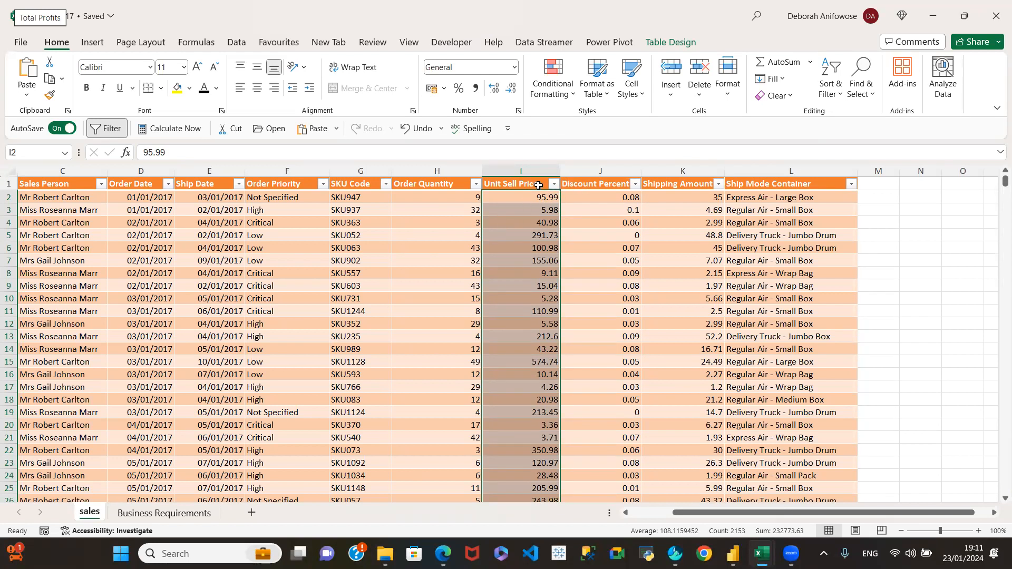
left_click(443, 89)
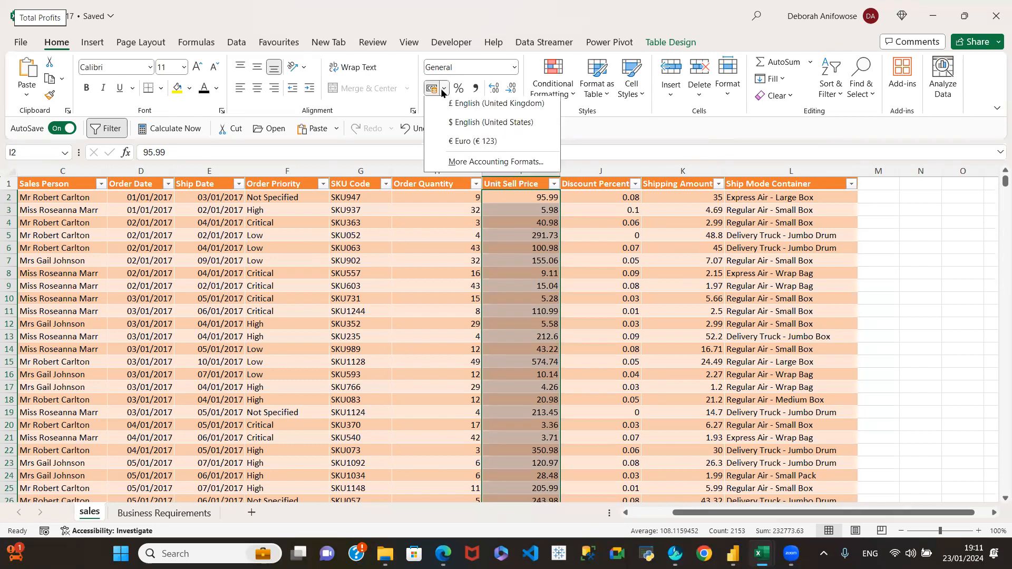
left_click(464, 108)
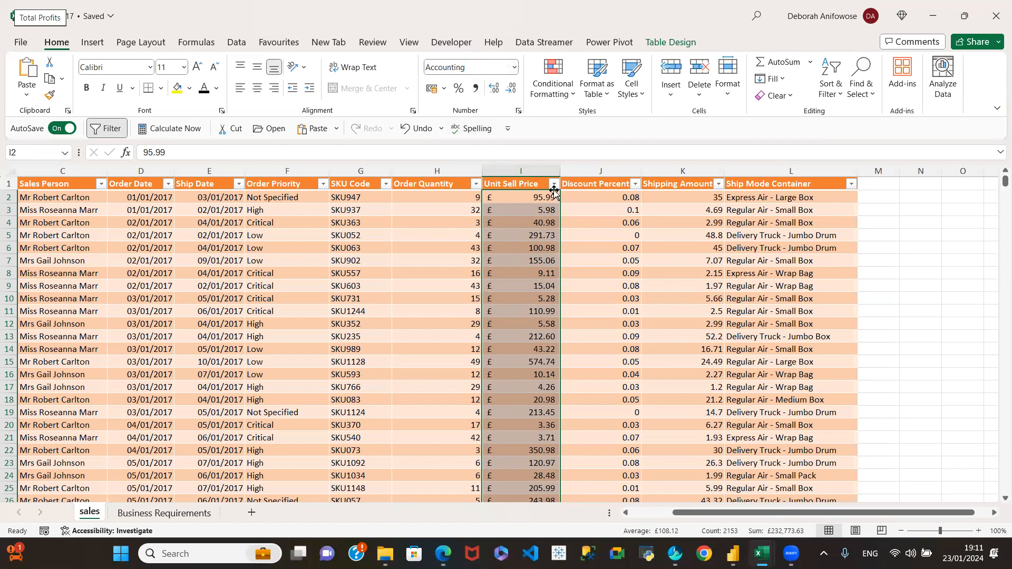
left_click(444, 89)
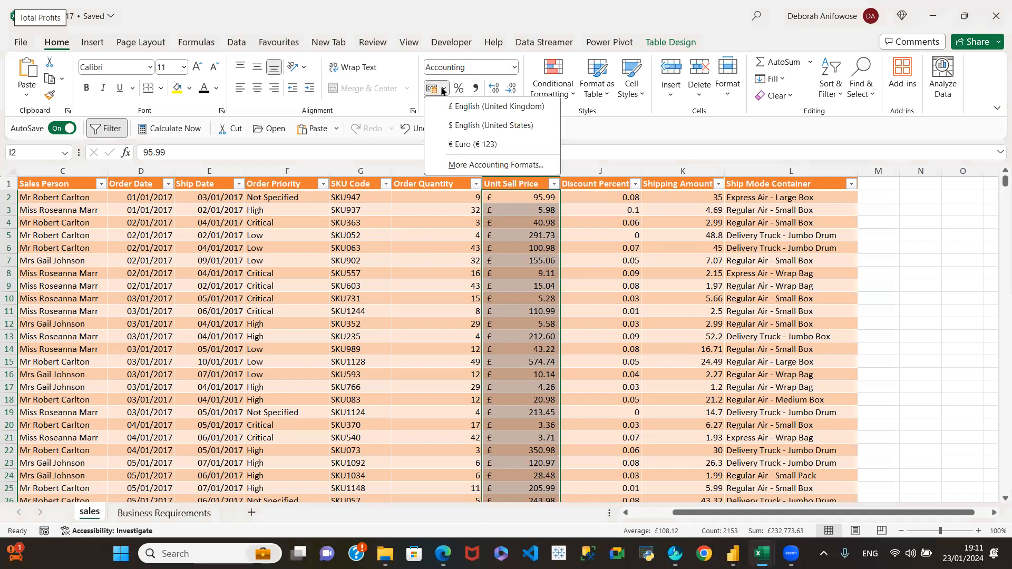
left_click(457, 127)
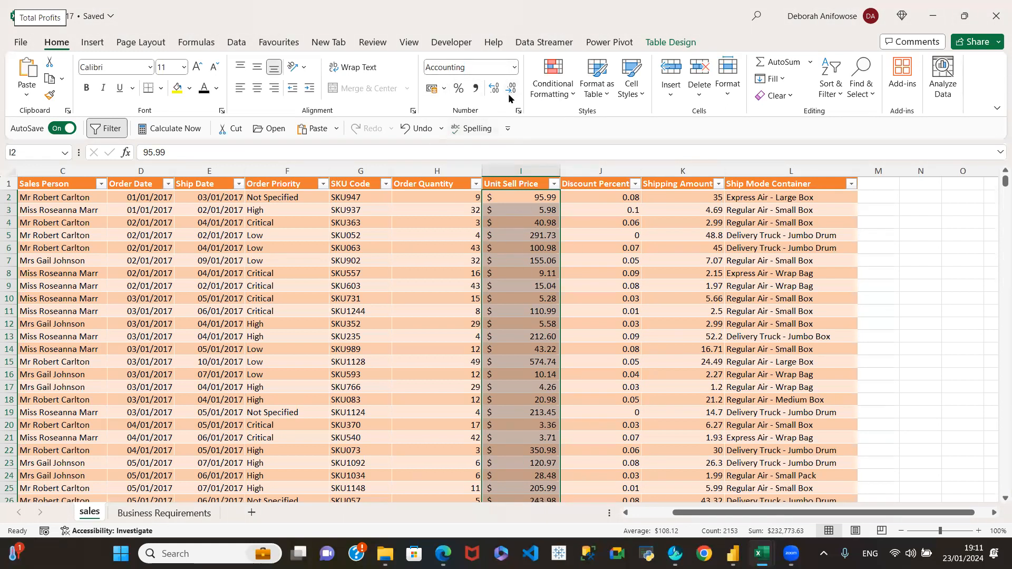
- Format the Unit Sell Price column as Number with 2 decimal places and a thousands separator
left_click(514, 67)
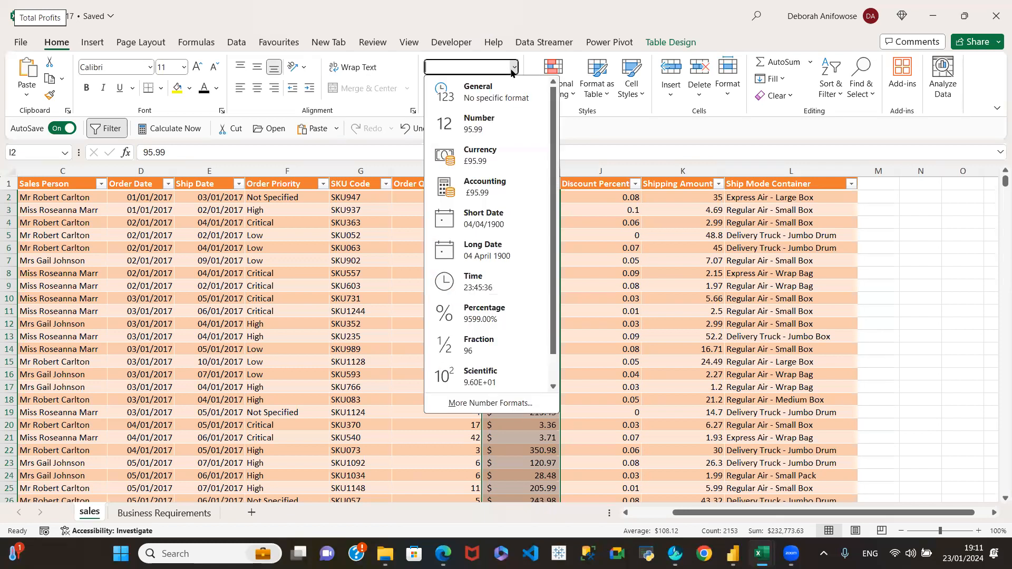
left_click(475, 134)
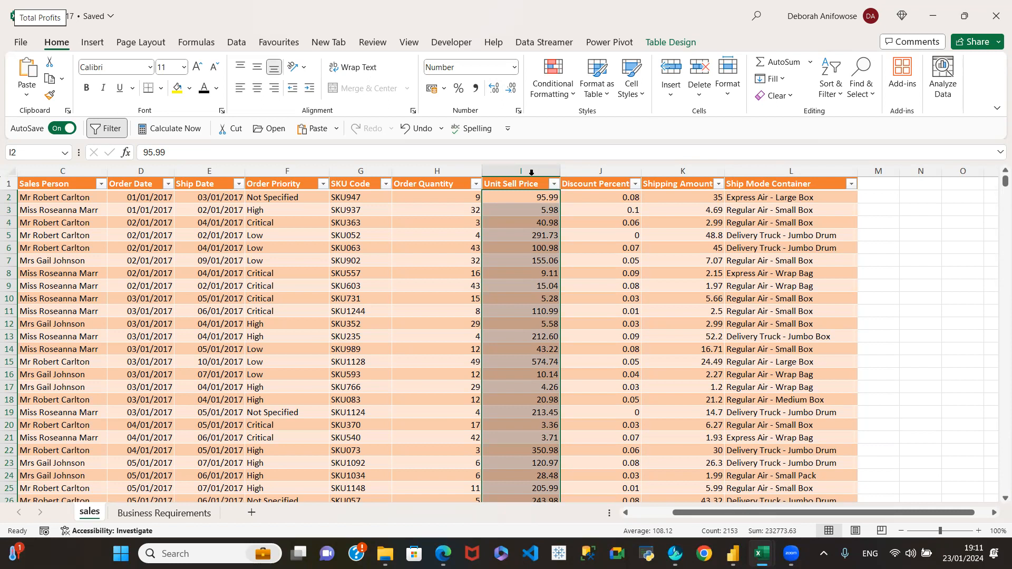
left_click(514, 67)
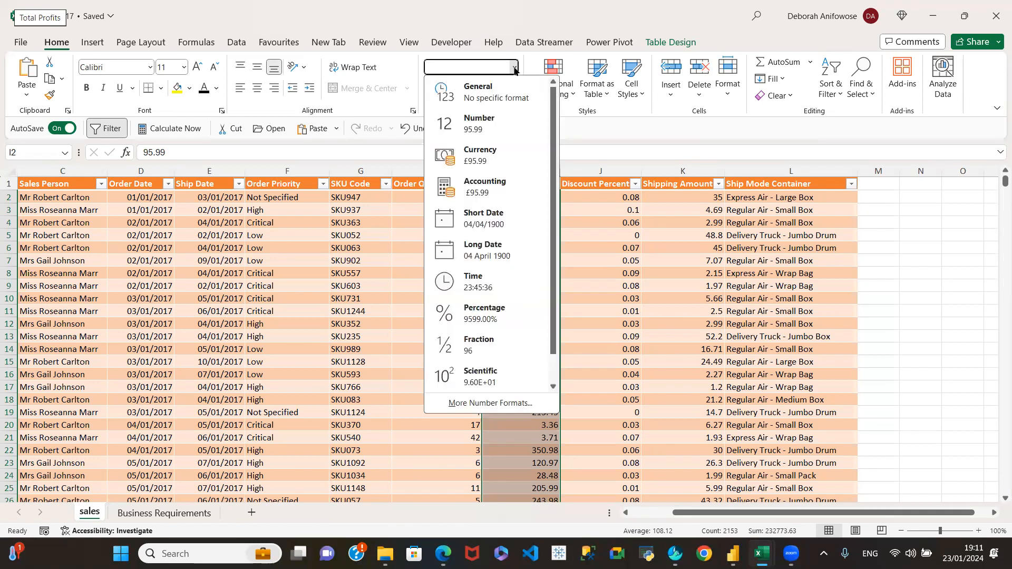
left_click(471, 405)
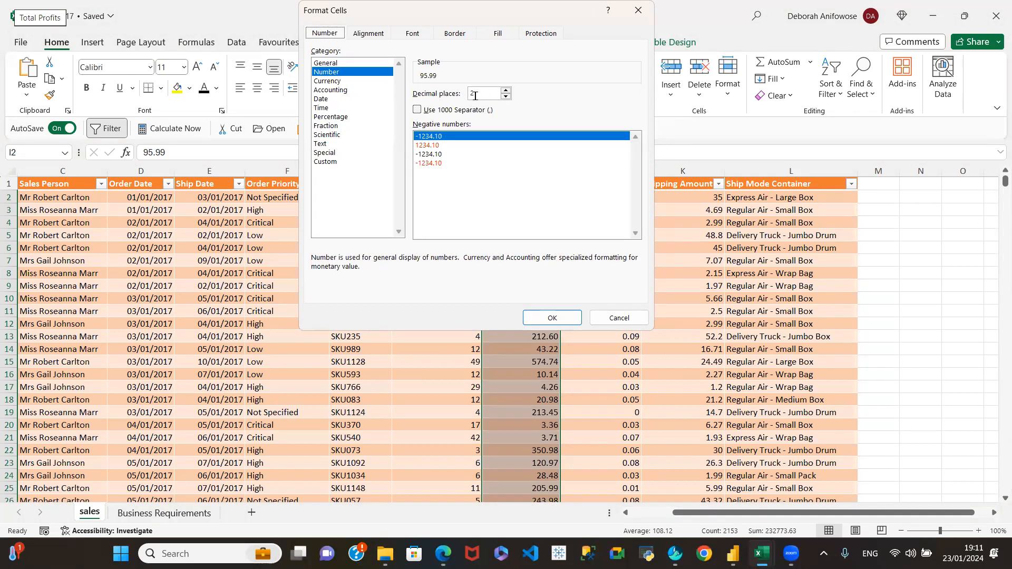
left_click(416, 110)
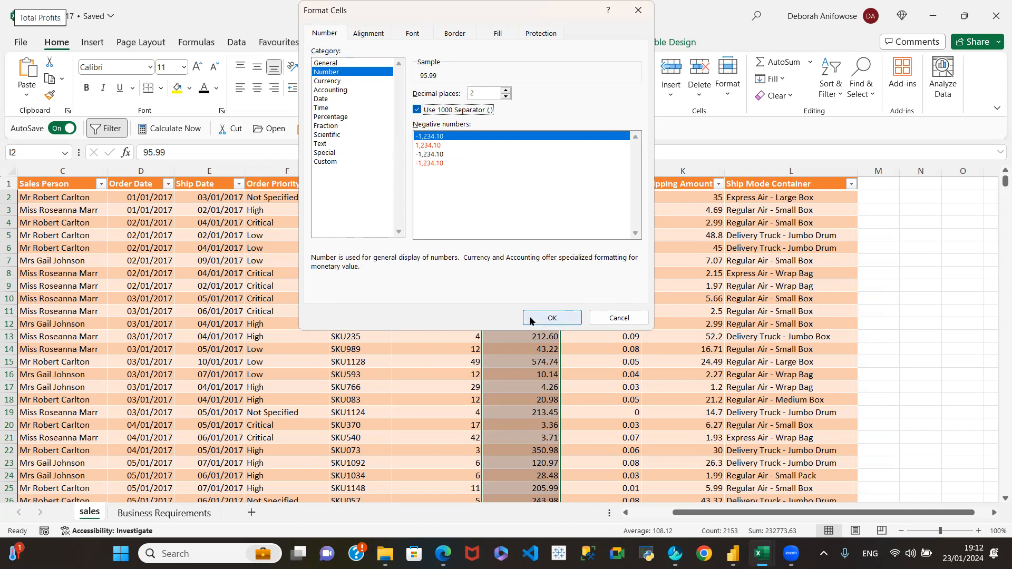
left_click(551, 318)
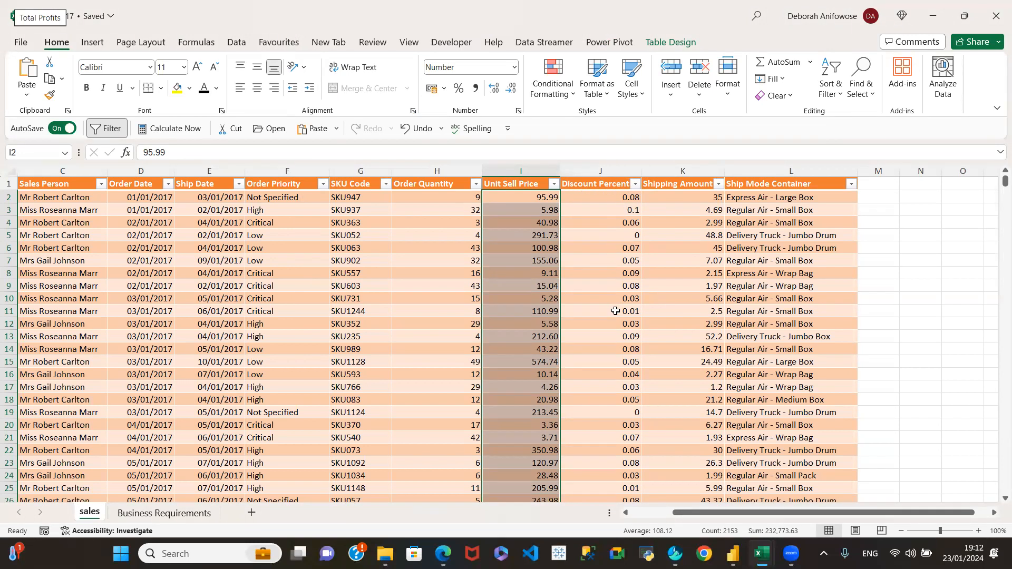
- Format the Discount Percent column as percentages
left_click(613, 178)
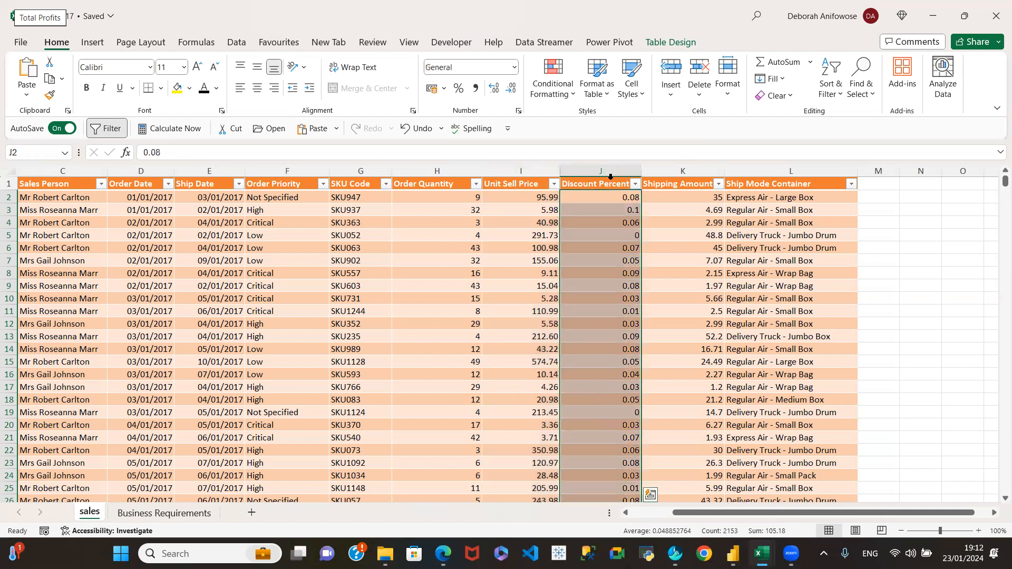
left_click(459, 89)
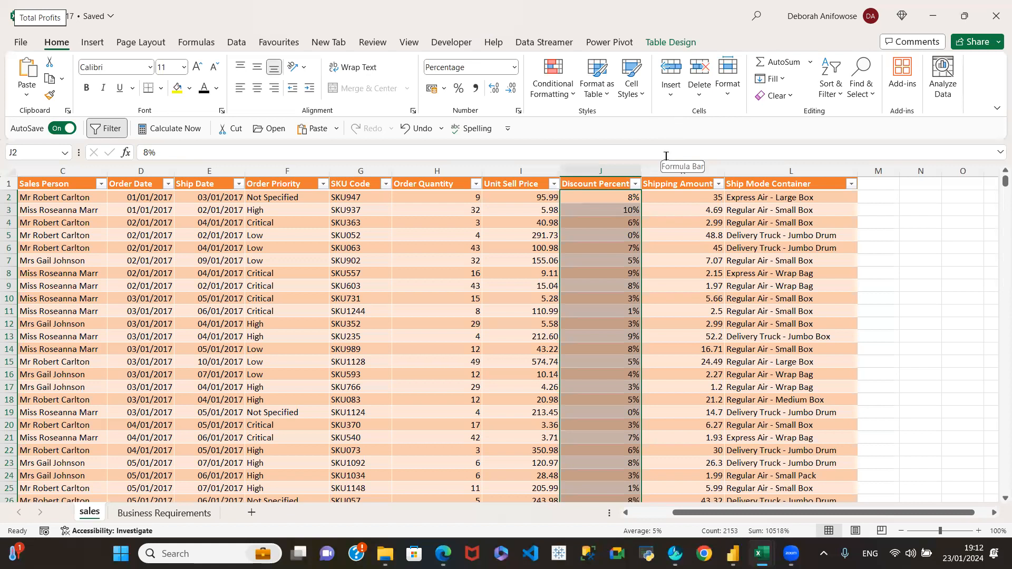
- Format the Shipping Amount column as Number with 2 decimal places and a thousands separator
left_click(692, 177)
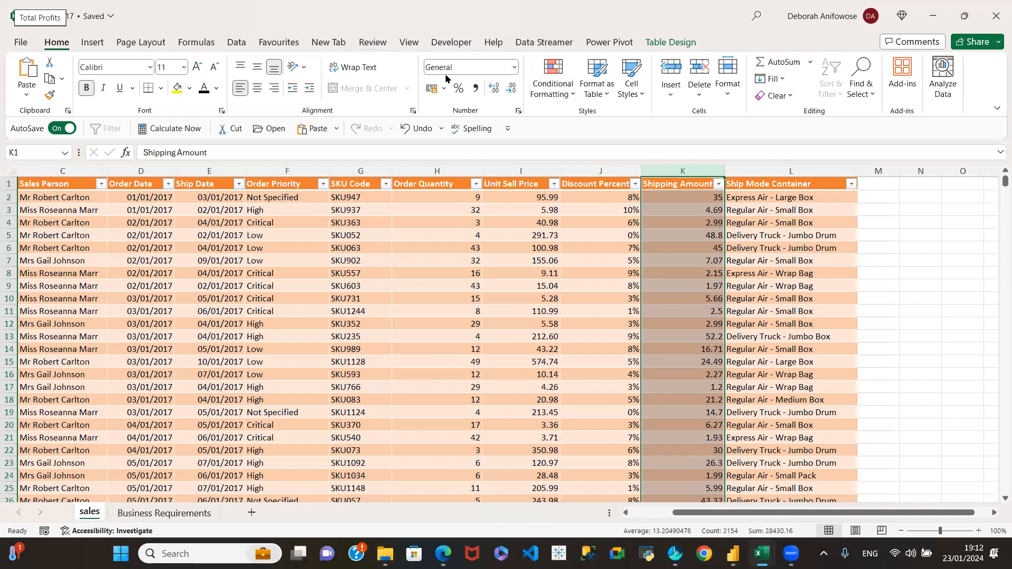
left_click(514, 68)
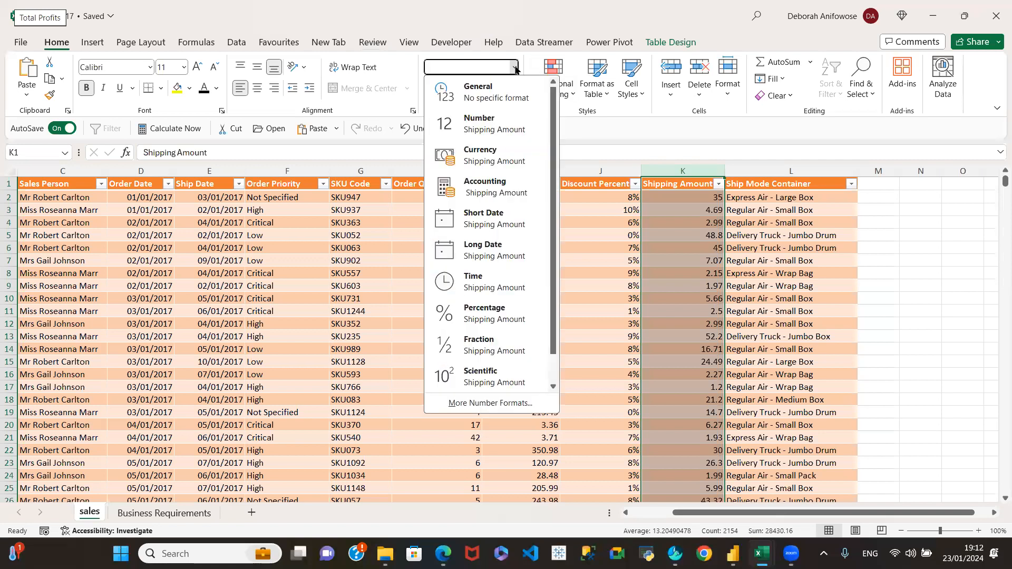
left_click(478, 127)
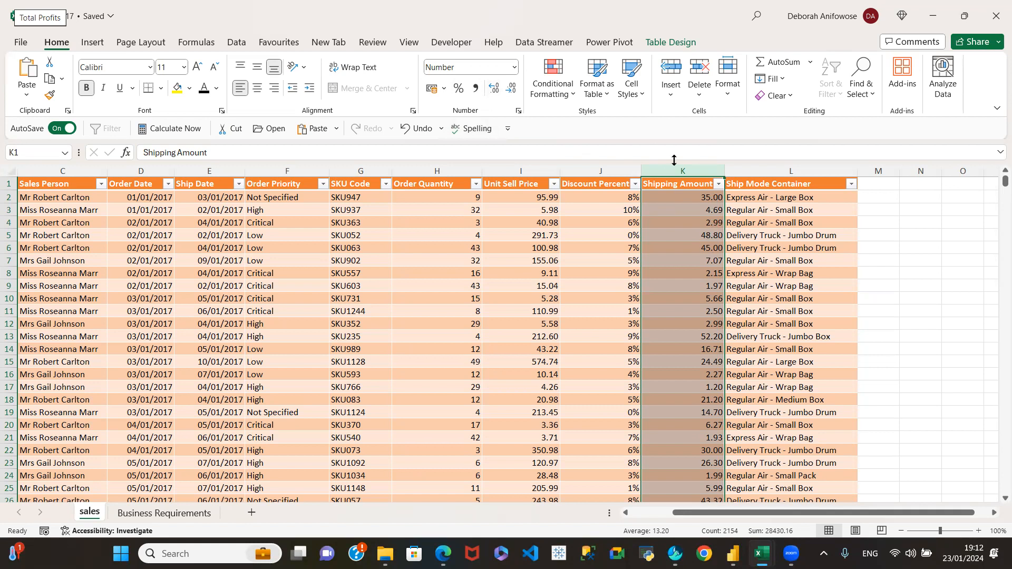
left_click(513, 68)
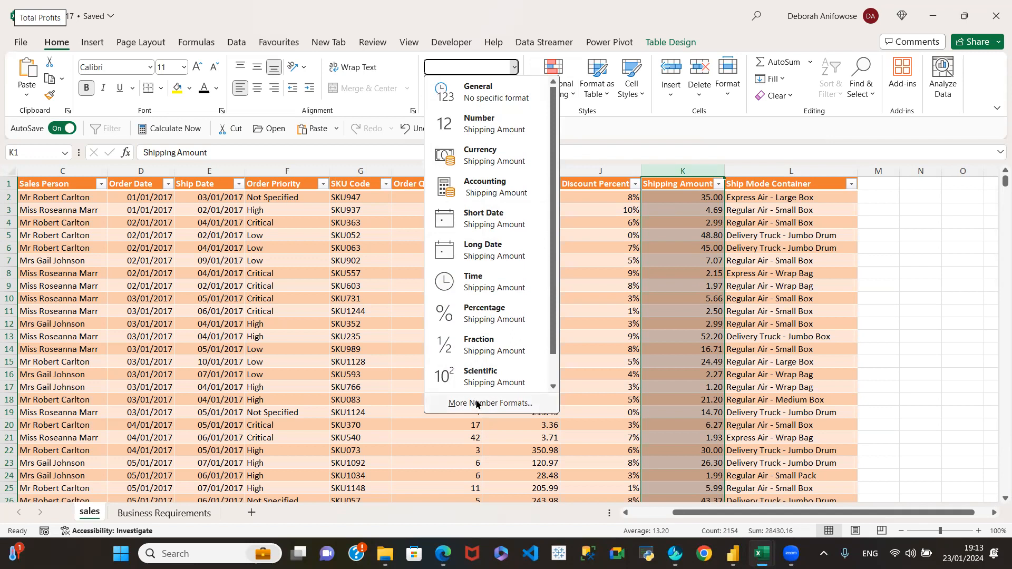
left_click(477, 405)
left_click(417, 110)
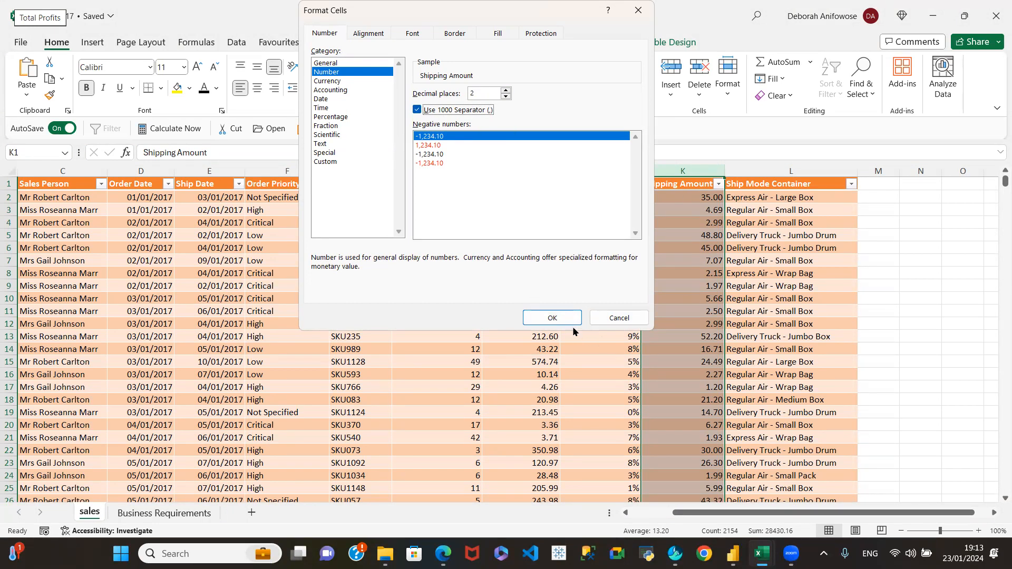
left_click(550, 318)
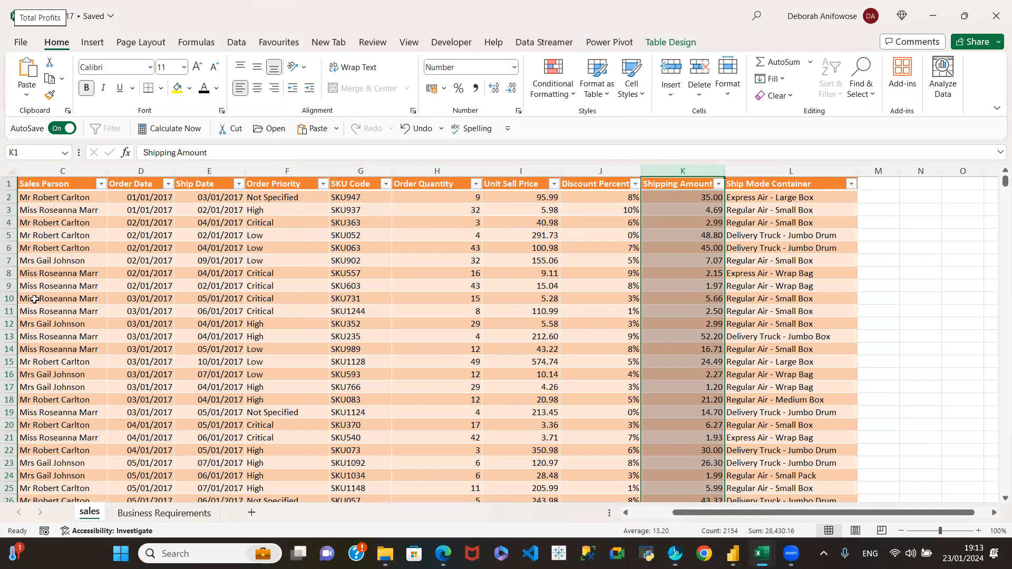
- Consult the Business Requirements sheet, and insert a blank column M directly after Ship Mode Container on the sales sheet
left_click(170, 515)
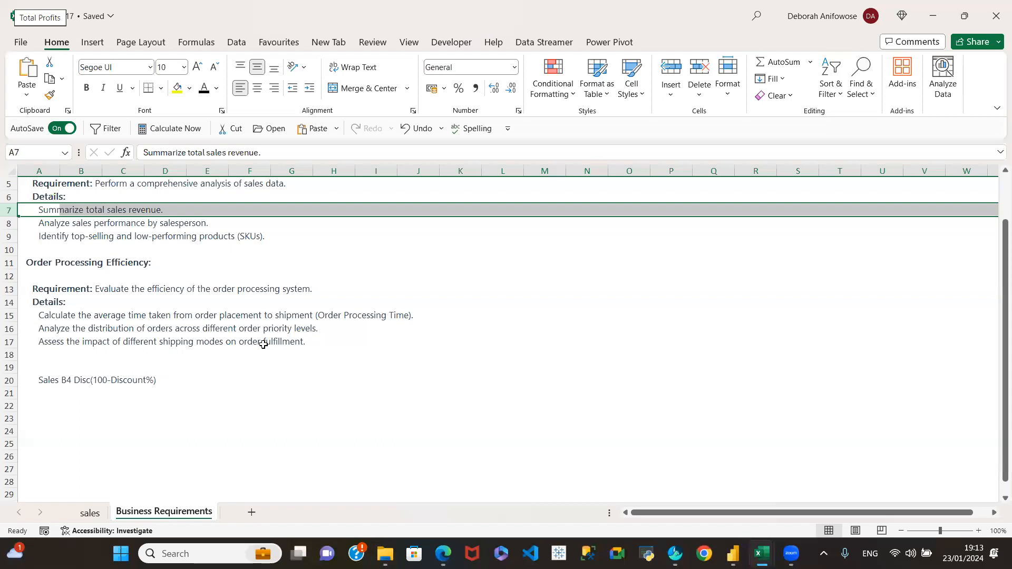
left_click(89, 514)
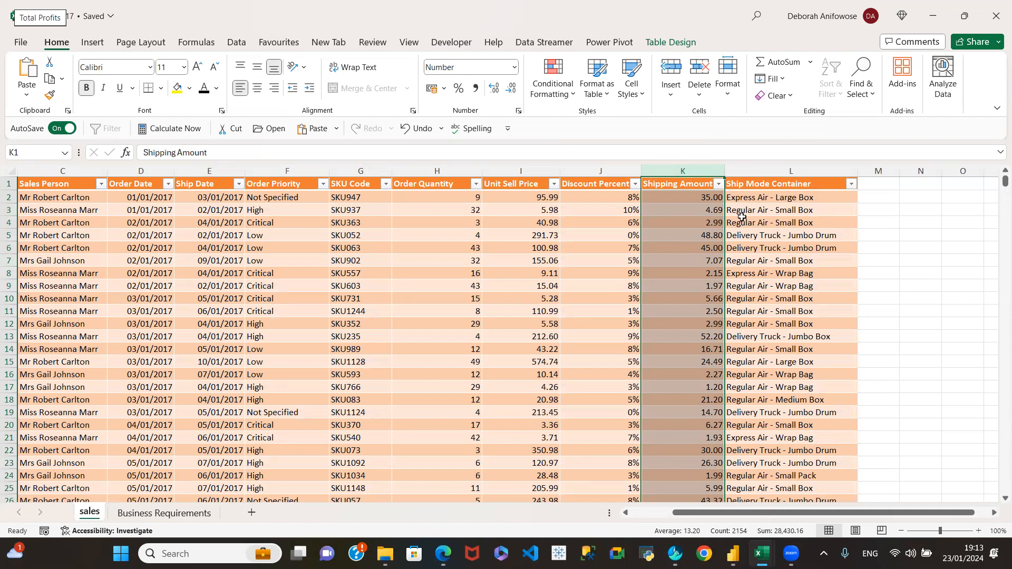
left_click(785, 177)
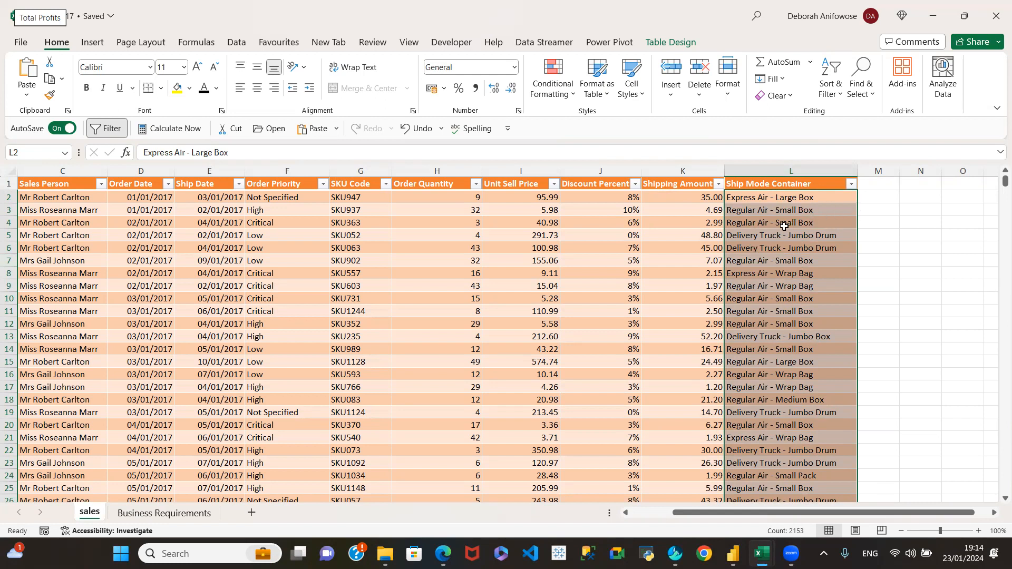
left_click(780, 175)
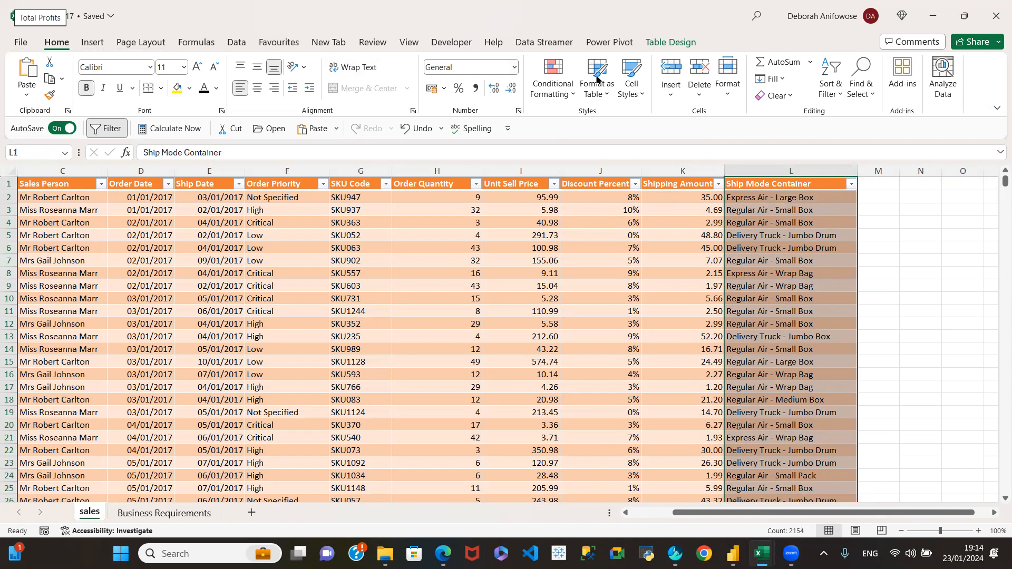
left_click(237, 42)
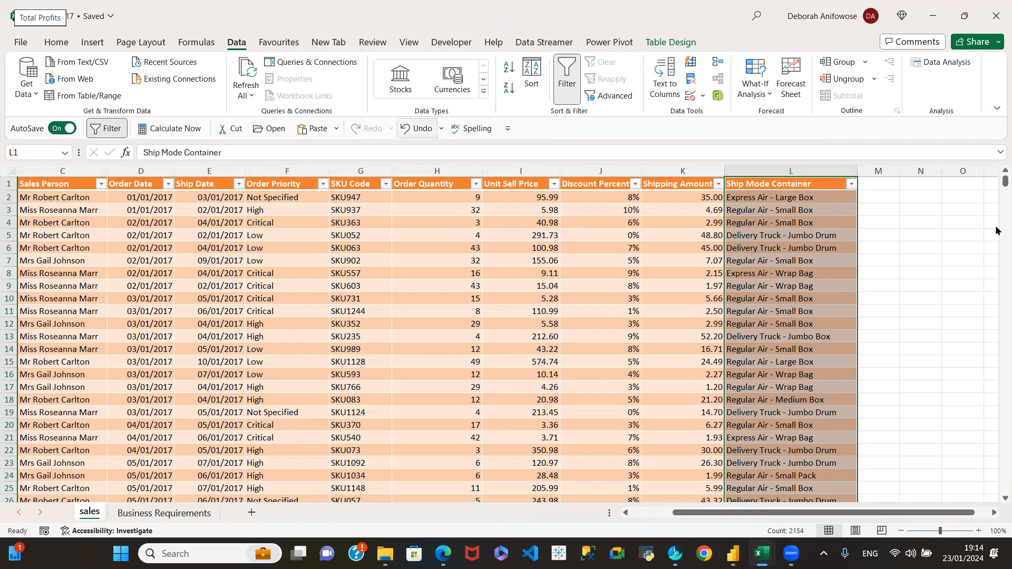
left_click(889, 171)
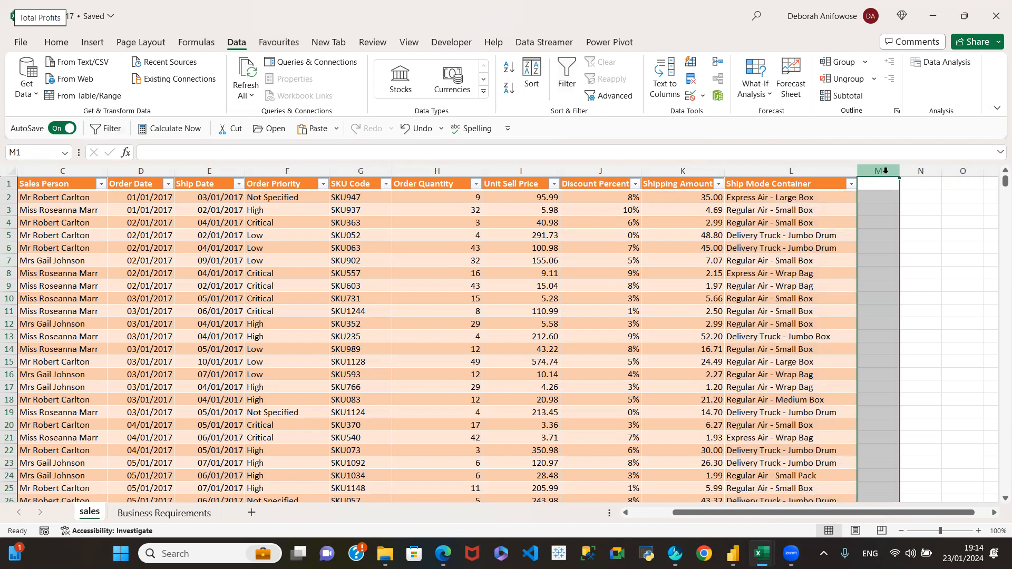
right_click(886, 173)
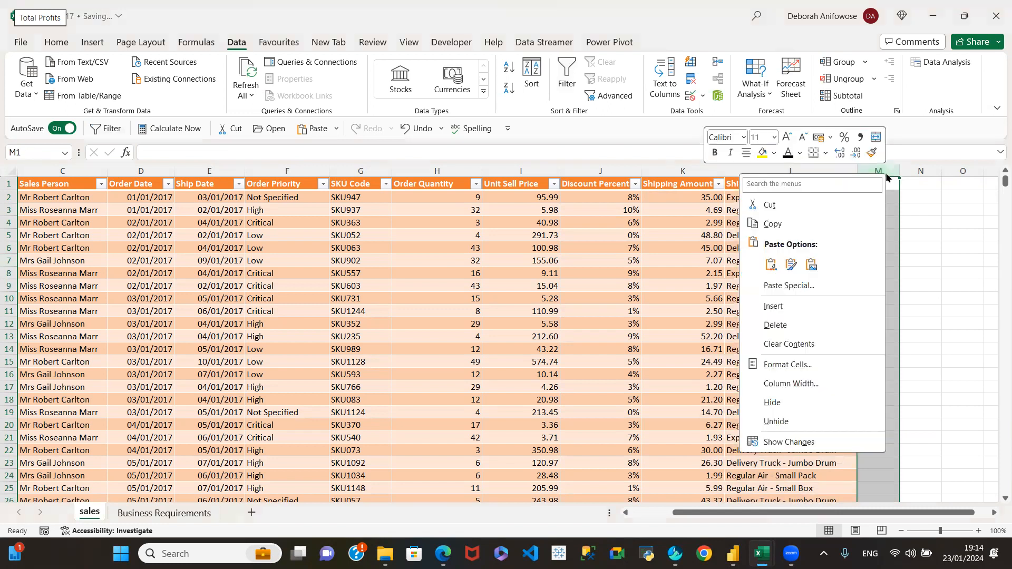
left_click(774, 307)
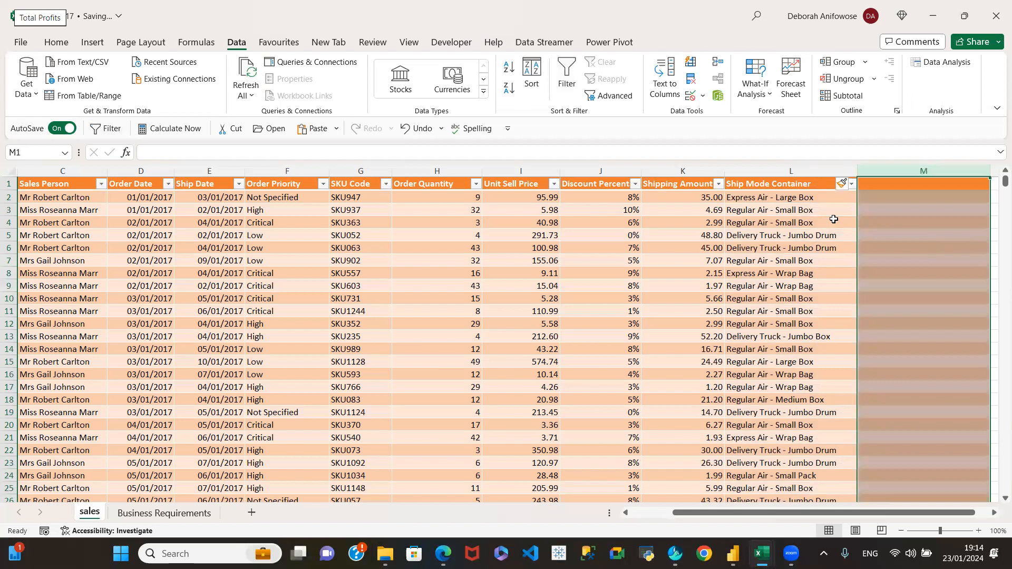
- Enter Express Air in M2 and Regular Air in M3, Flash Fill the rest of the column, and check its filter values
left_click(890, 198)
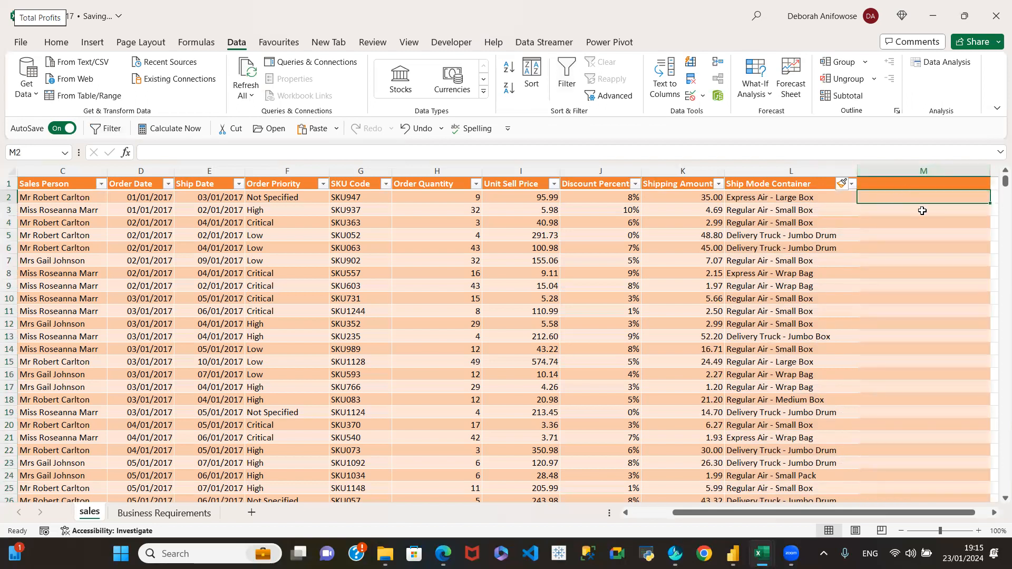
type("Express Air")
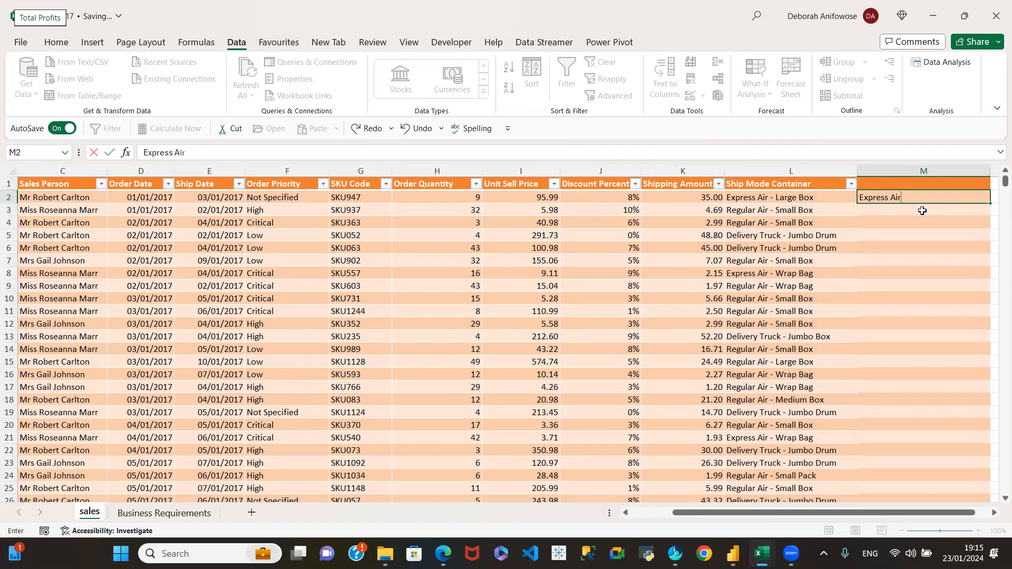
left_click(922, 211)
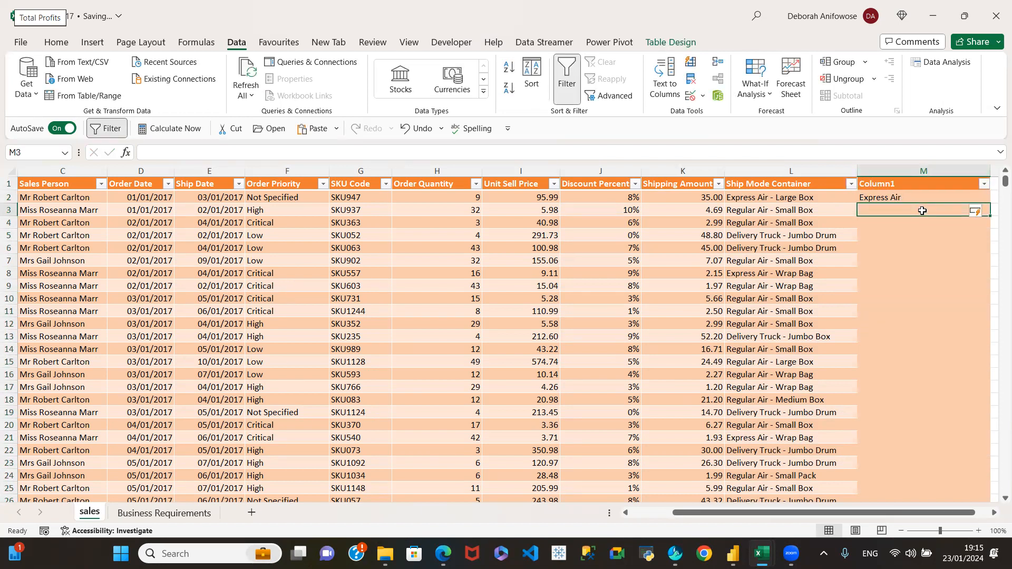
type("Regular Air")
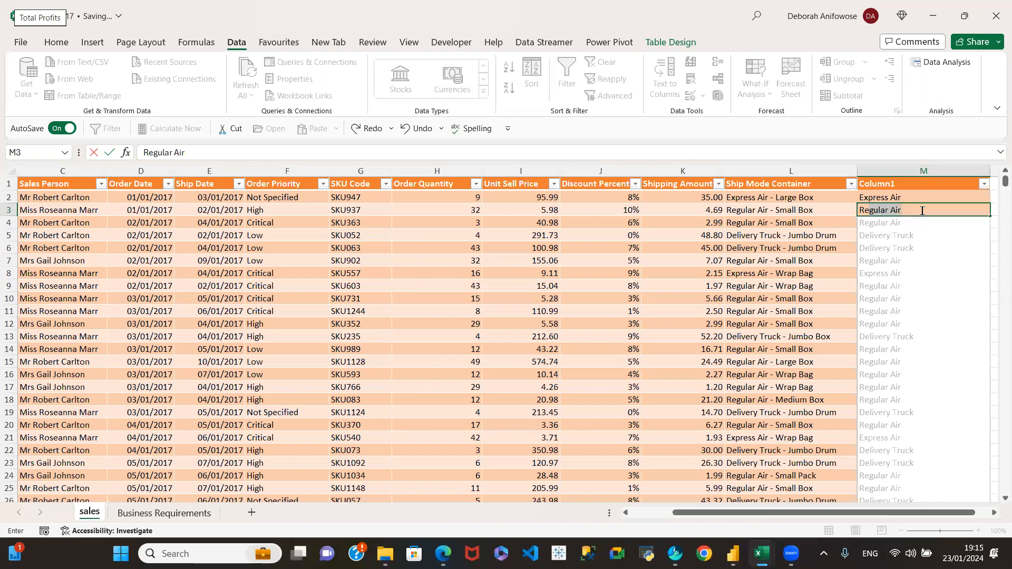
key("Return")
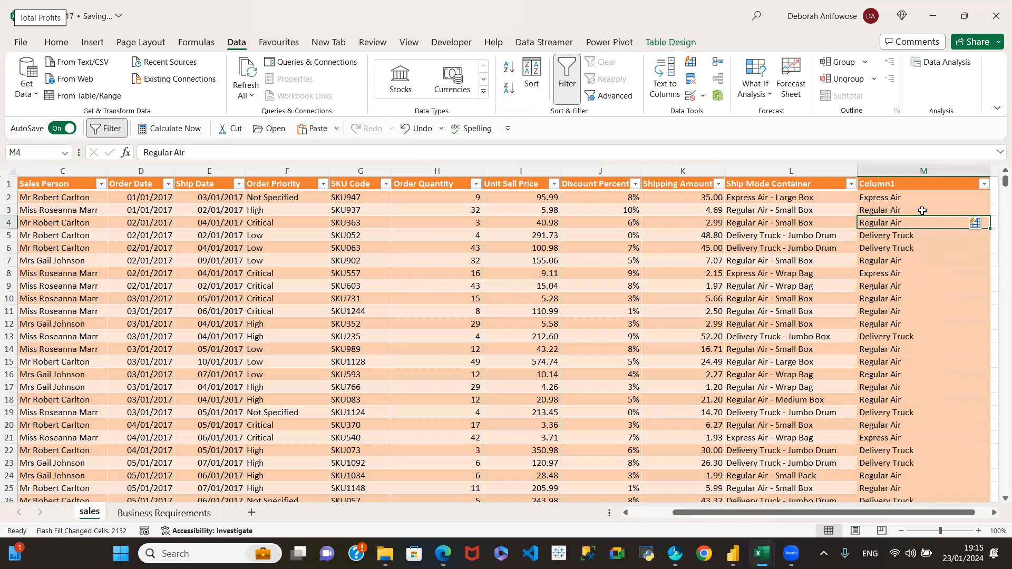
left_click(886, 200)
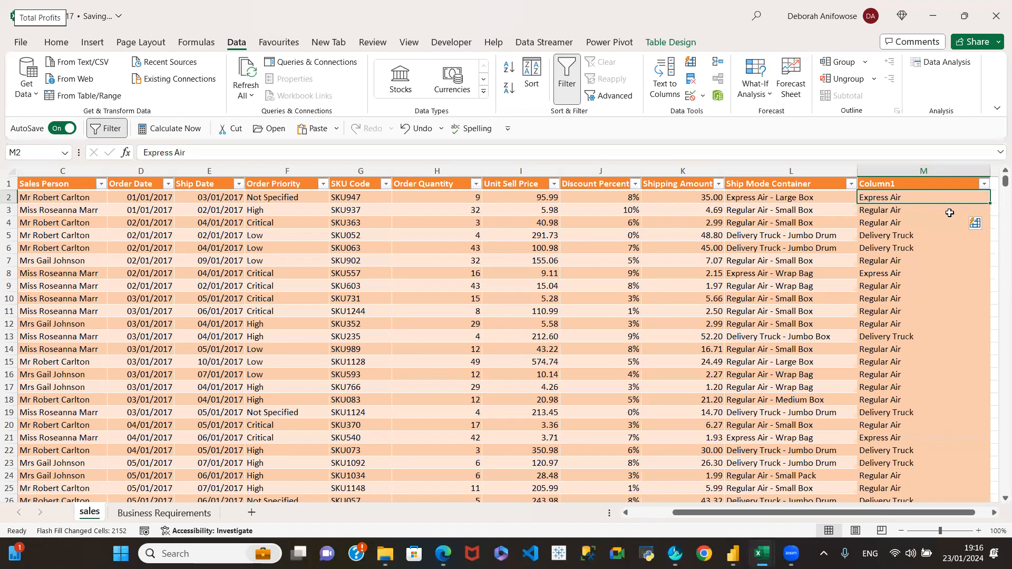
left_click(984, 185)
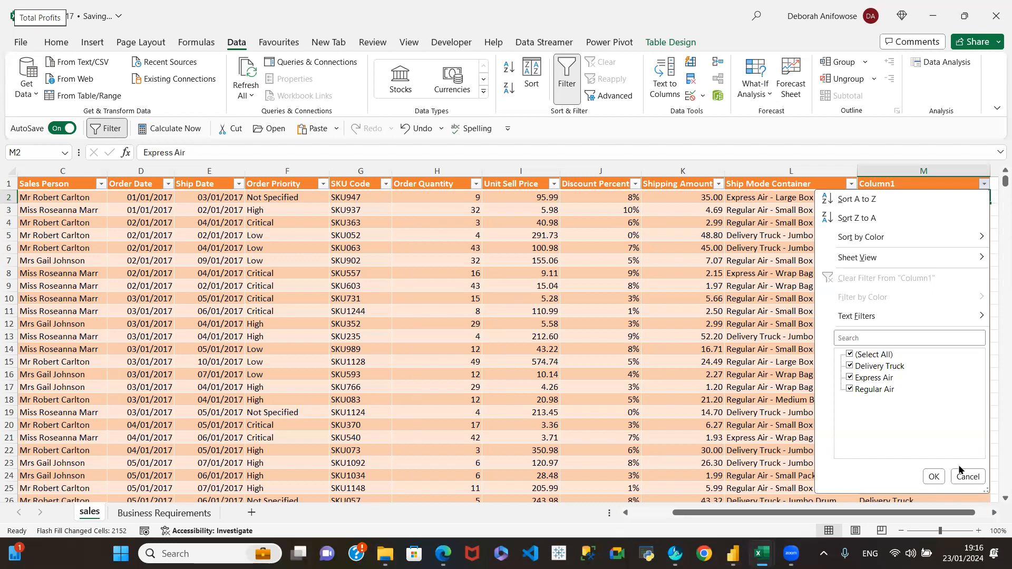
left_click(970, 479)
left_click_drag(1004, 182, 998, 83)
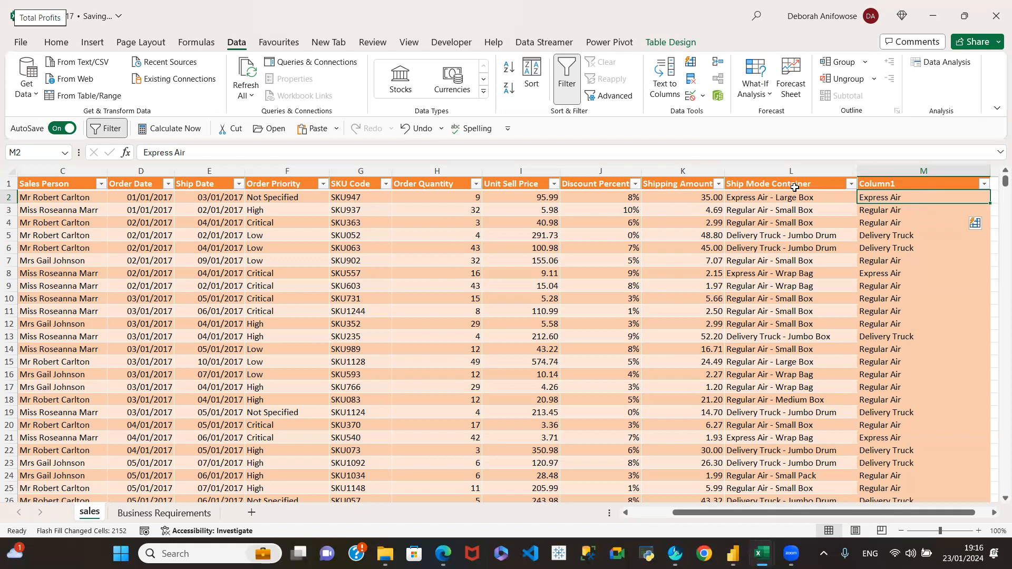
- Rename the header of the new column in M1 to Ship Mode
left_click(904, 183)
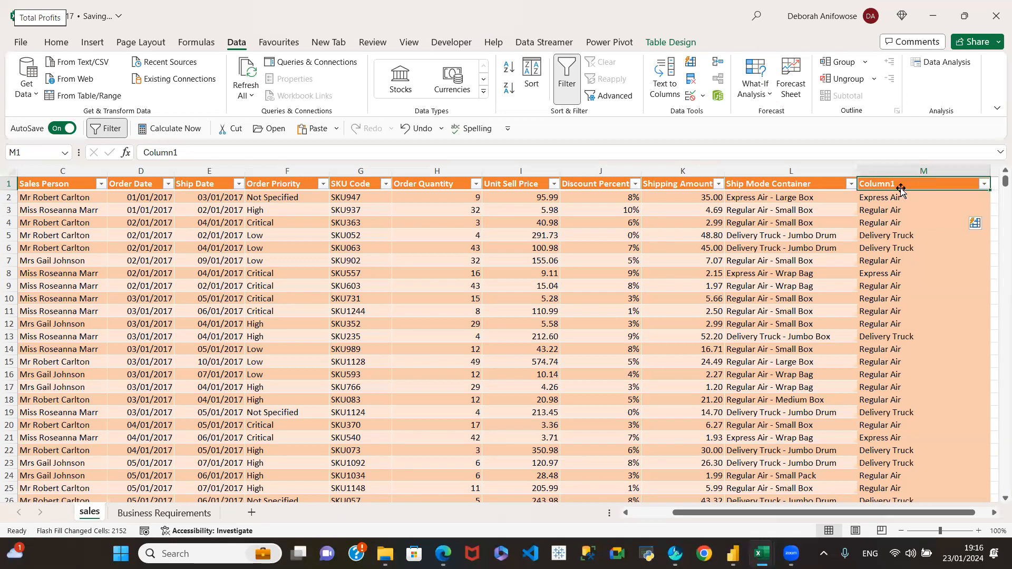
type("Sh")
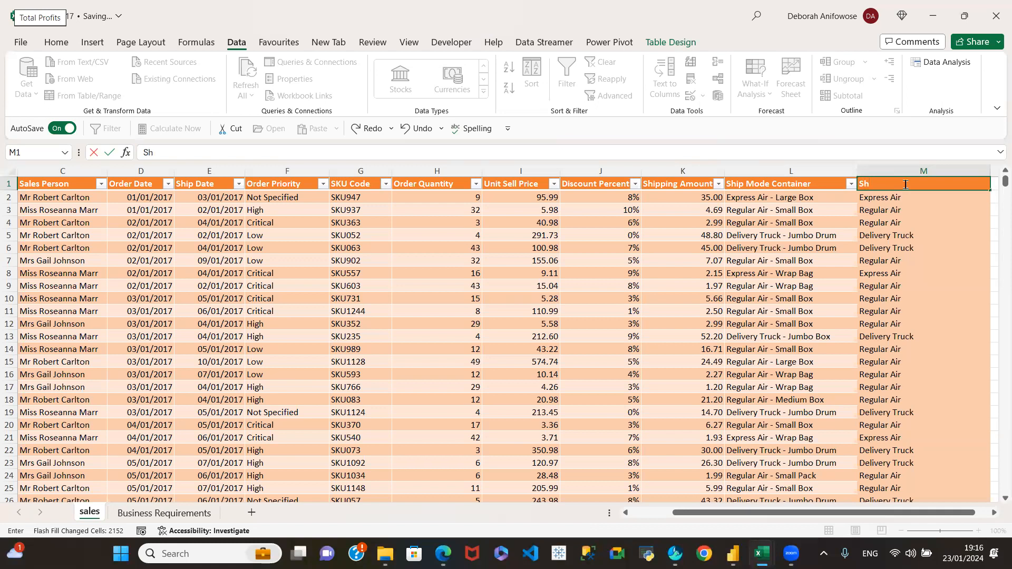
key("BackSpace")
key("BackSpace")
type("Ship Mode")
key("Return")
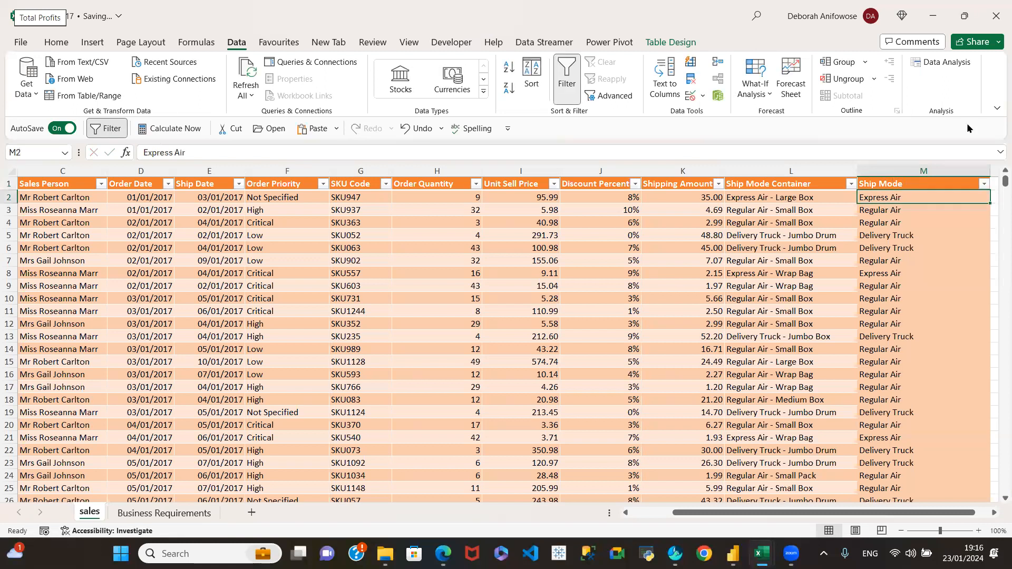
left_click(917, 185)
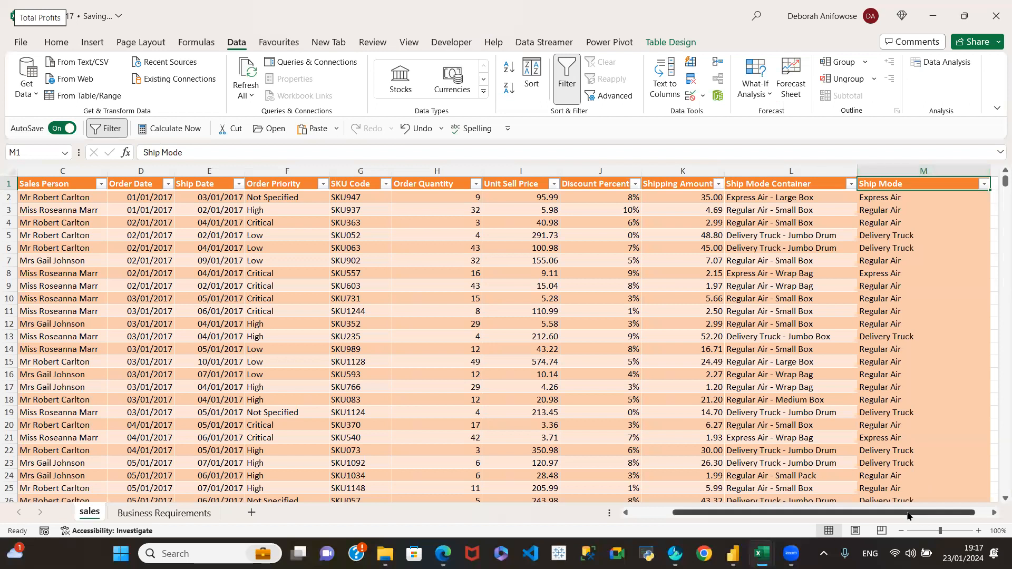
scroll(926, 490, "right", 2)
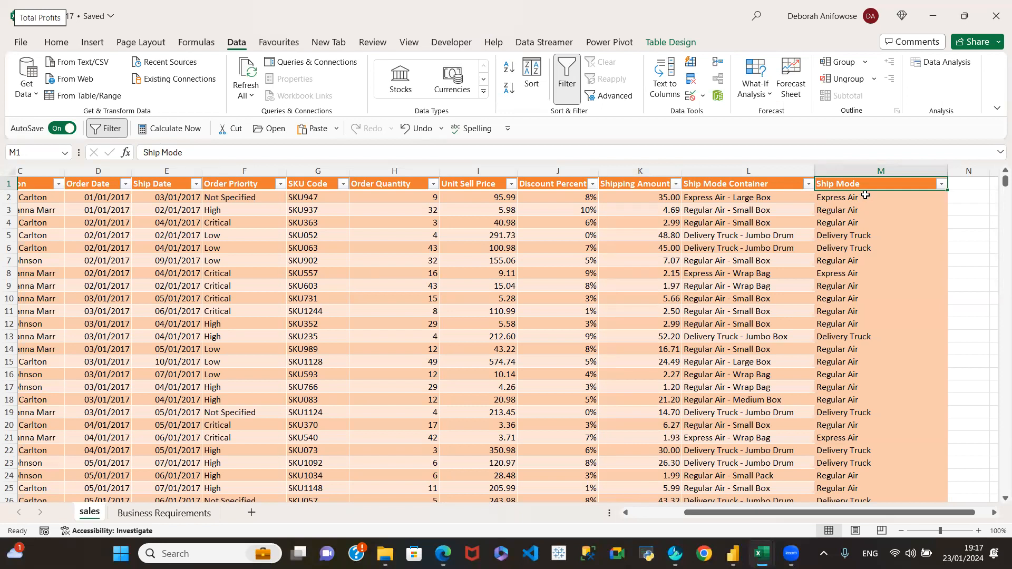
- Insert a blank table column between the Ship Mode Container and Ship Mode columns
left_click(733, 170)
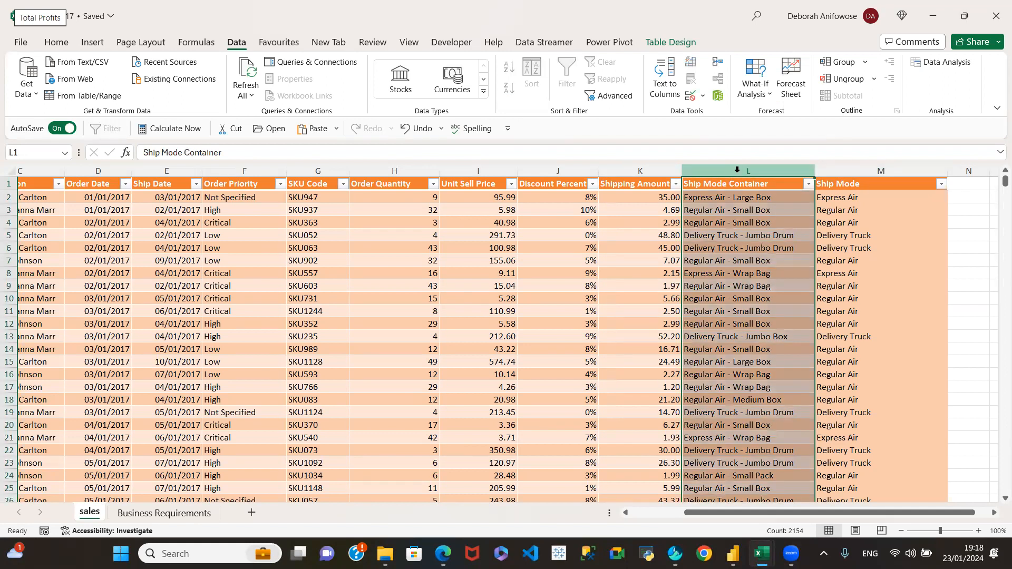
left_click(877, 170)
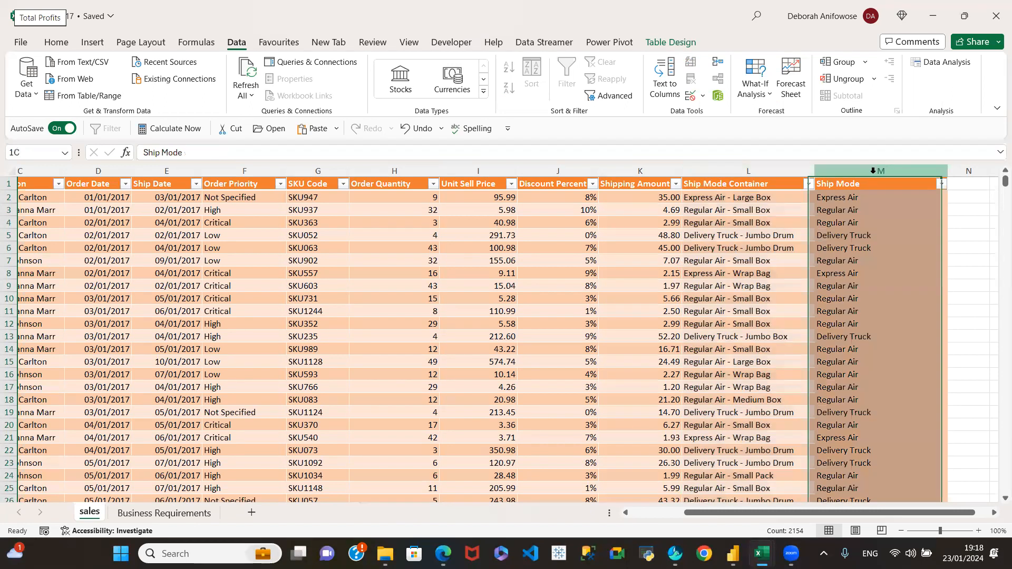
right_click(876, 169)
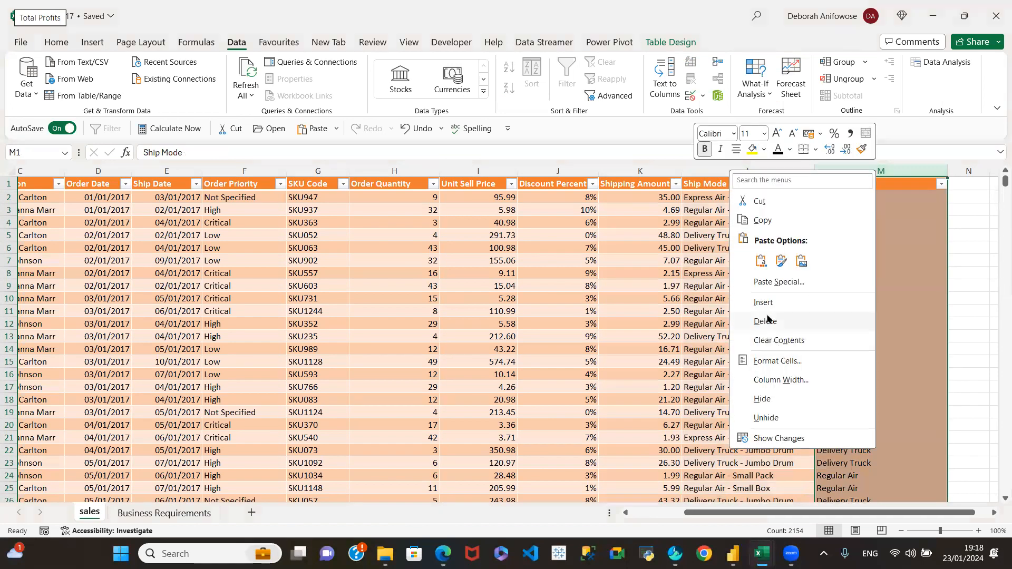
left_click(769, 308)
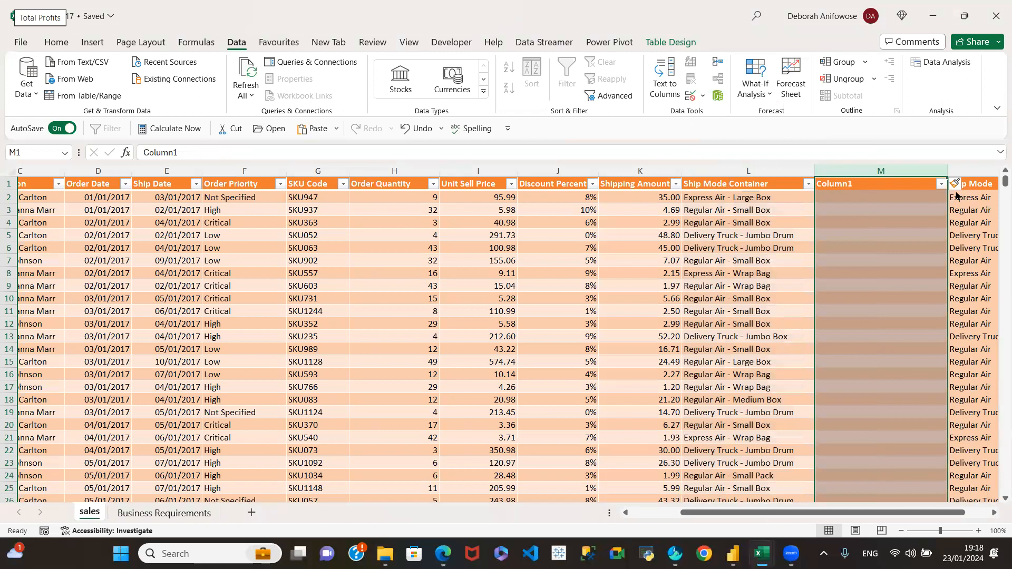
- Set up Text to Columns on the Ship Mode Container column as delimited data with a hyphen as the custom delimiter
left_click(702, 179)
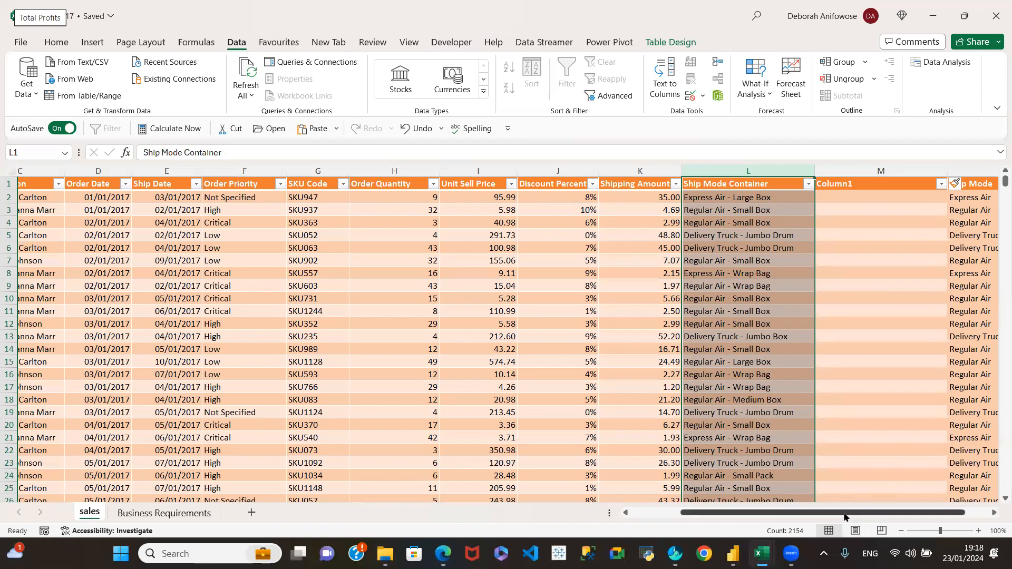
left_click_drag(843, 516, 866, 515)
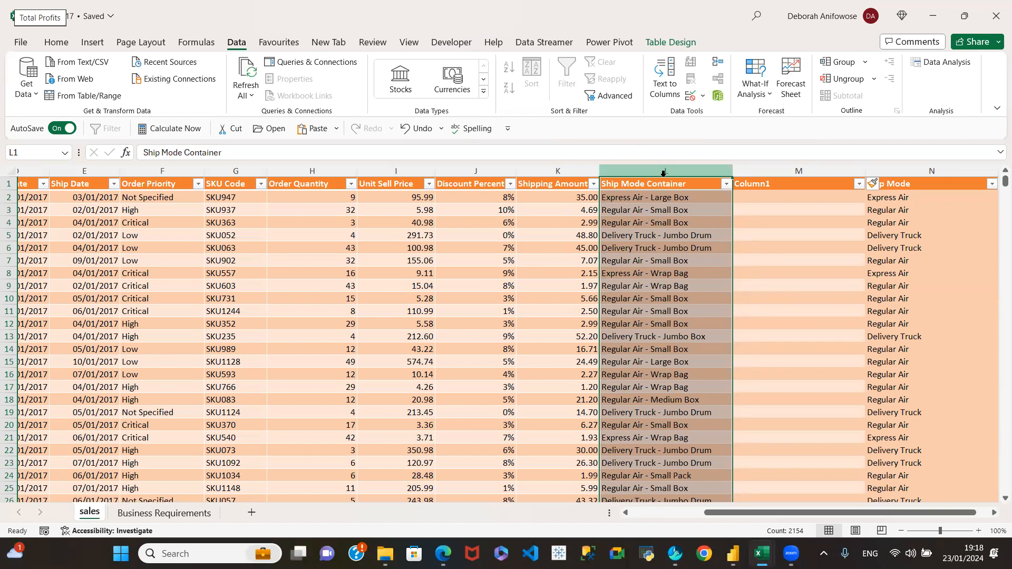
scroll(681, 455, "left", 3)
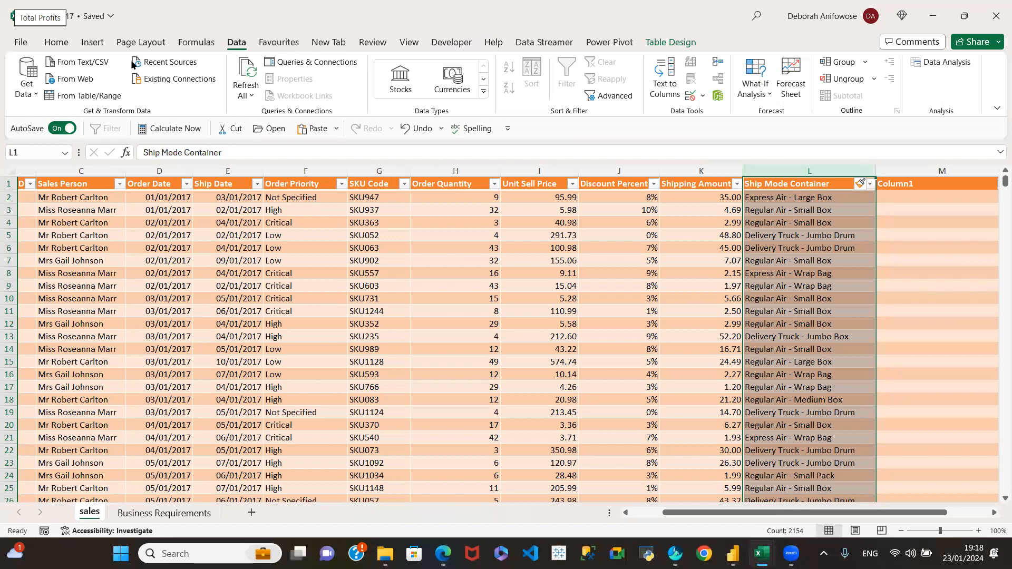
left_click(55, 42)
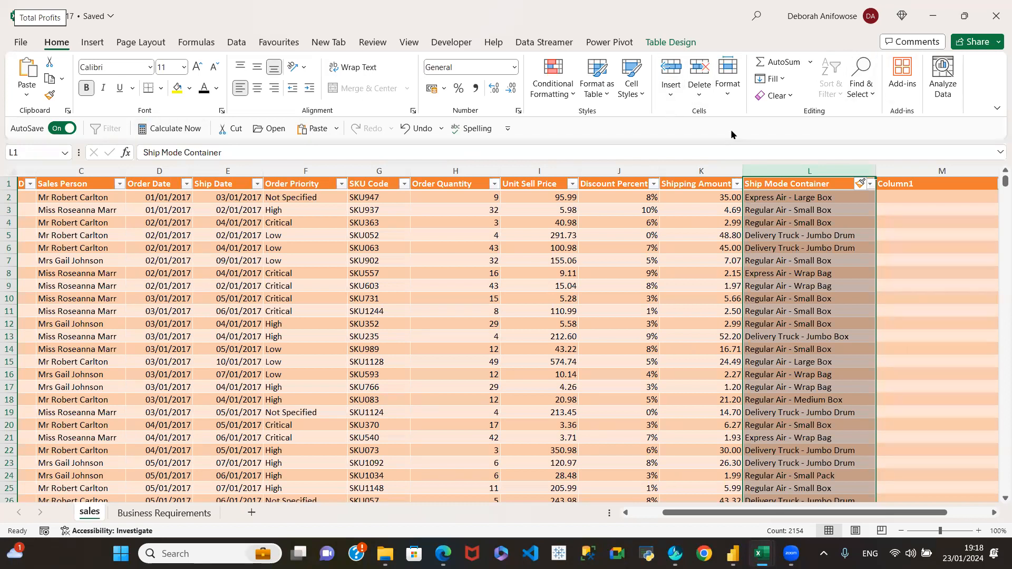
left_click(236, 43)
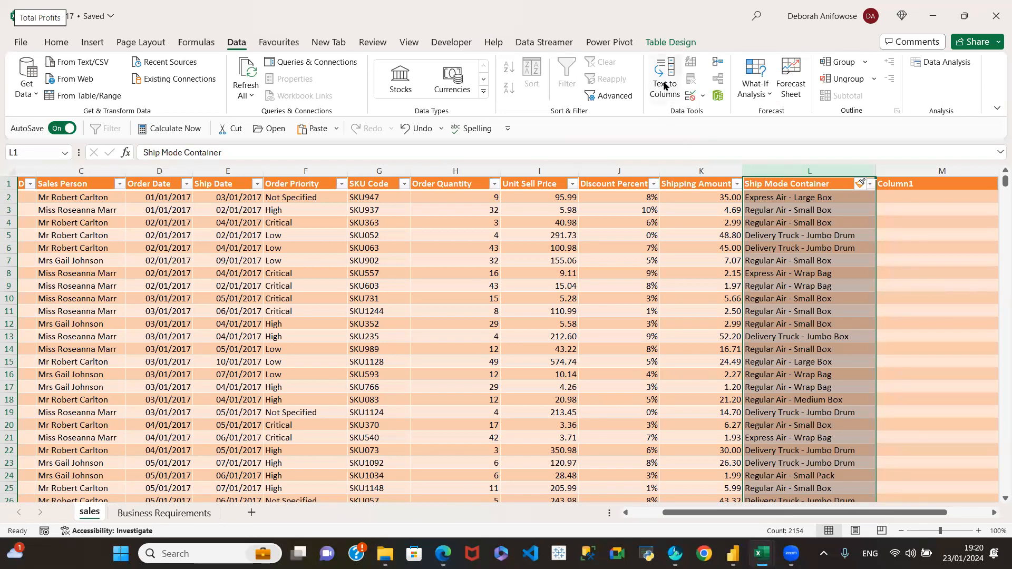
left_click(664, 84)
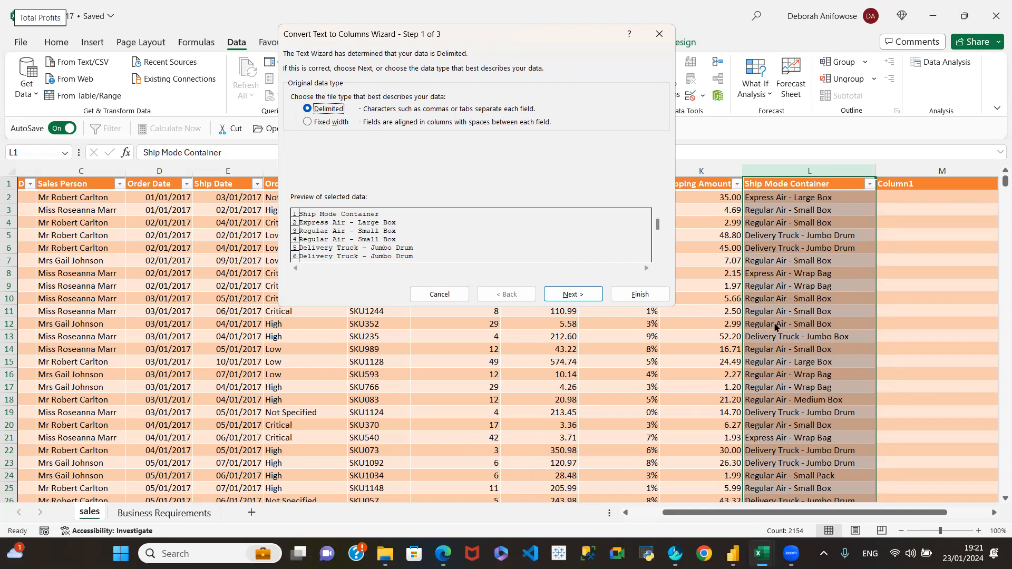
left_click(579, 295)
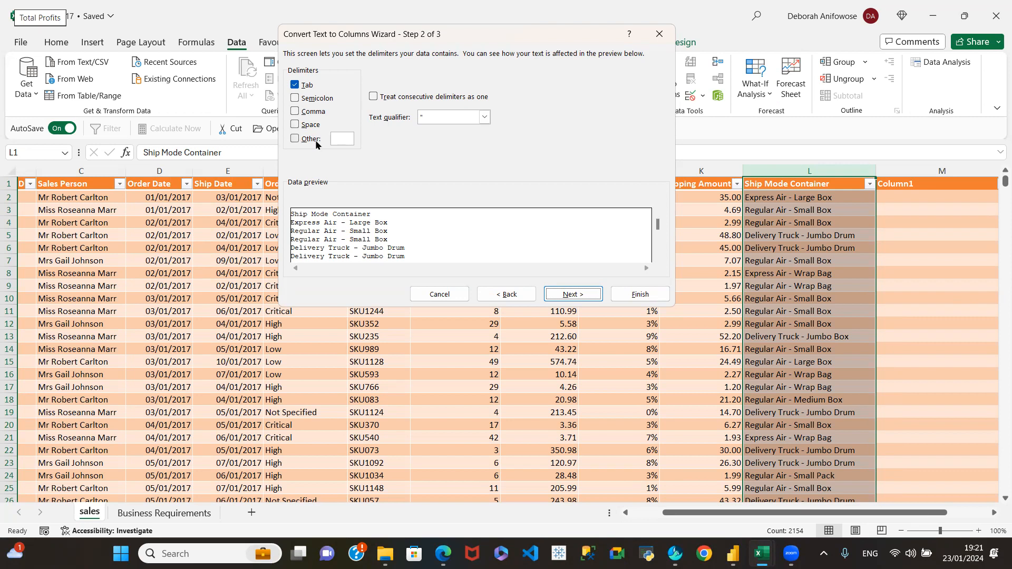
left_click(294, 138)
left_click(334, 140)
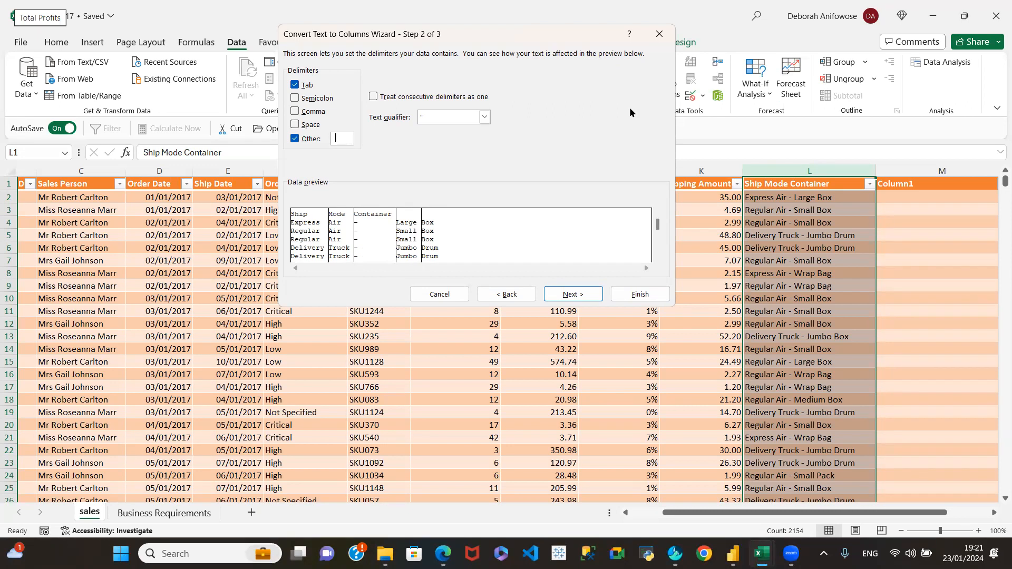
key("BackSpace")
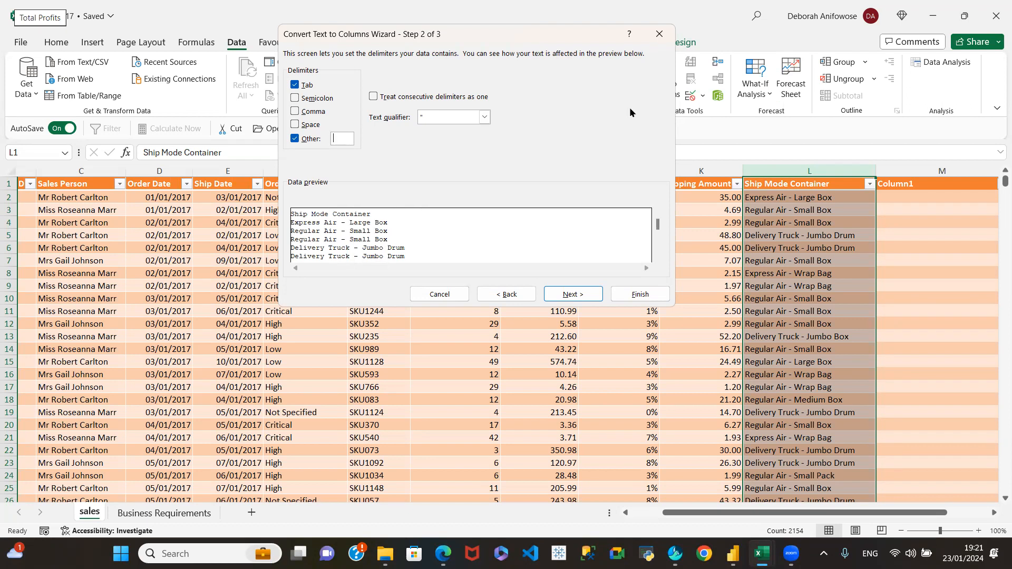
type("-")
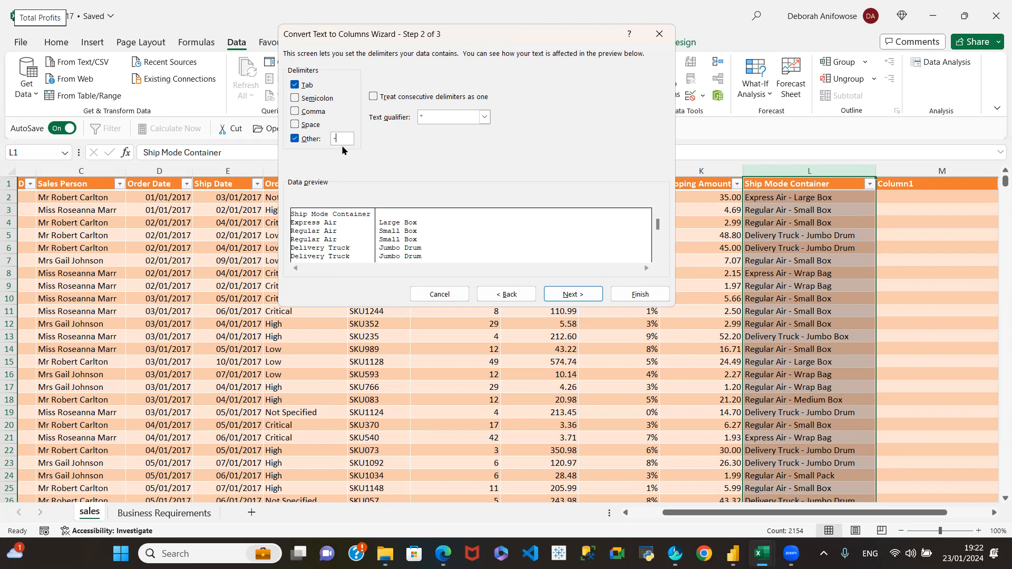
- Finish the column split in General format with destination $L$1, replacing the existing data
left_click(564, 294)
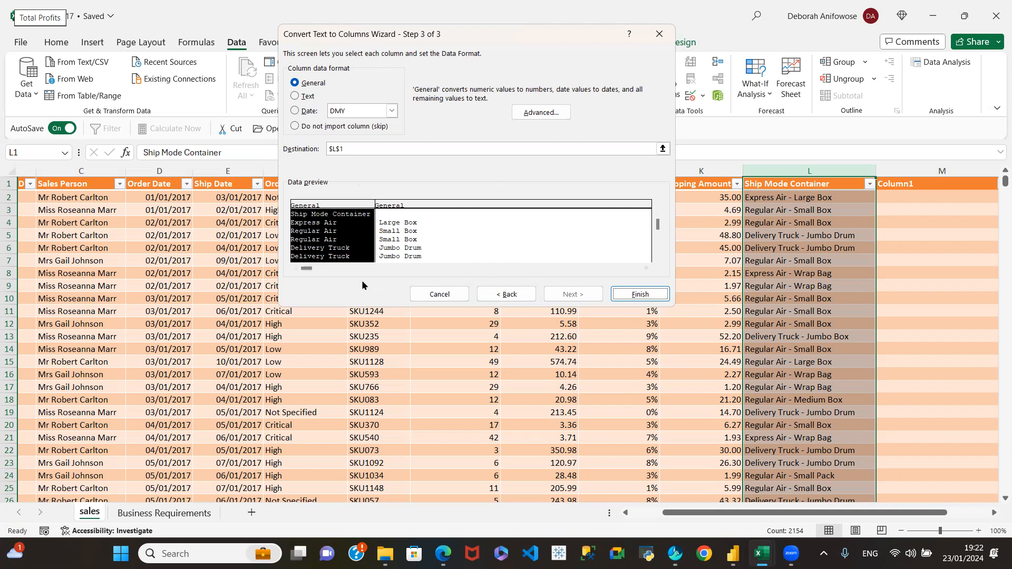
left_click(649, 298)
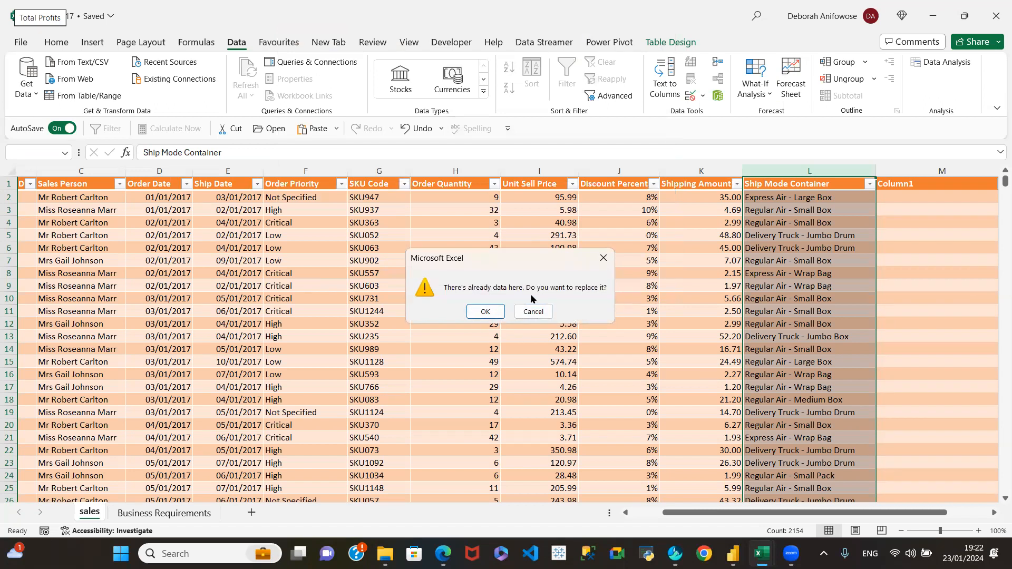
left_click(485, 312)
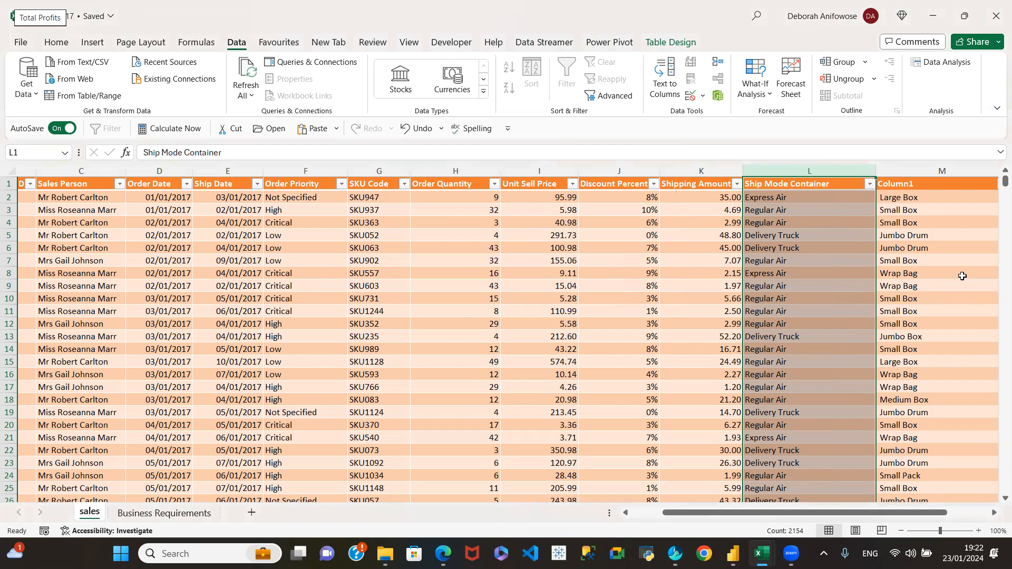
- Rename the header of the new column in M1 to Container Type
left_click_drag(834, 512, 875, 523)
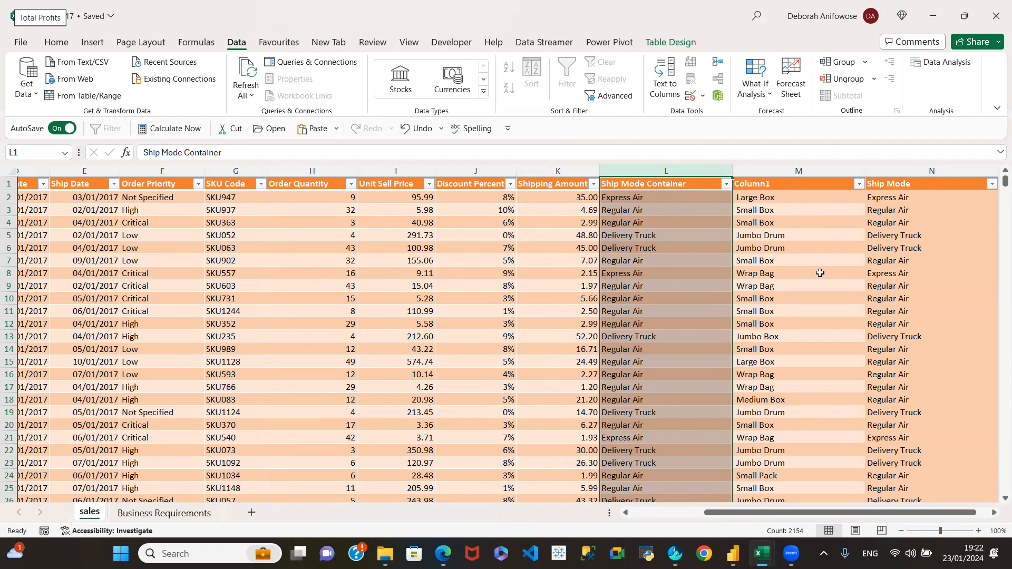
left_click(792, 186)
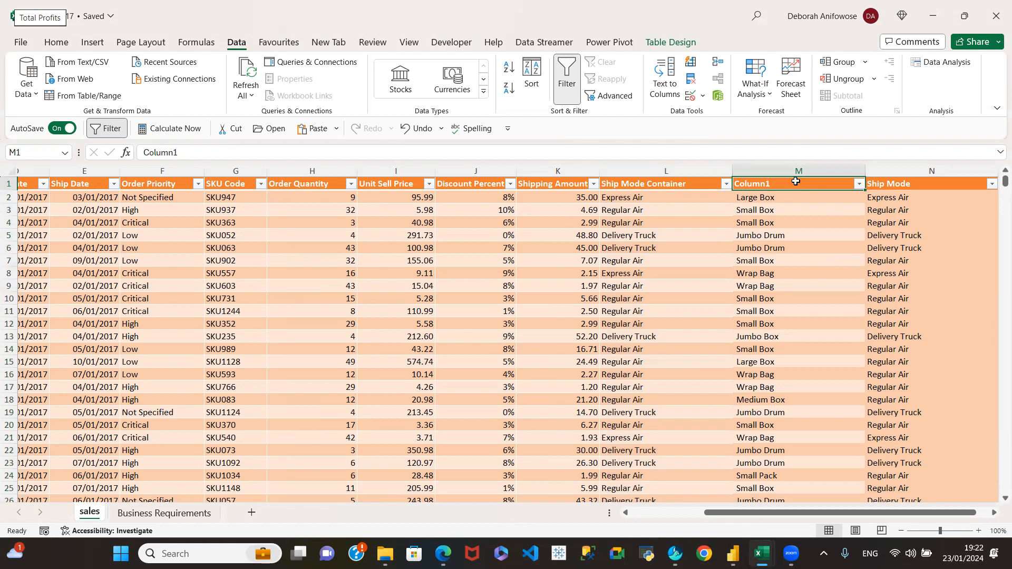
type("Container")
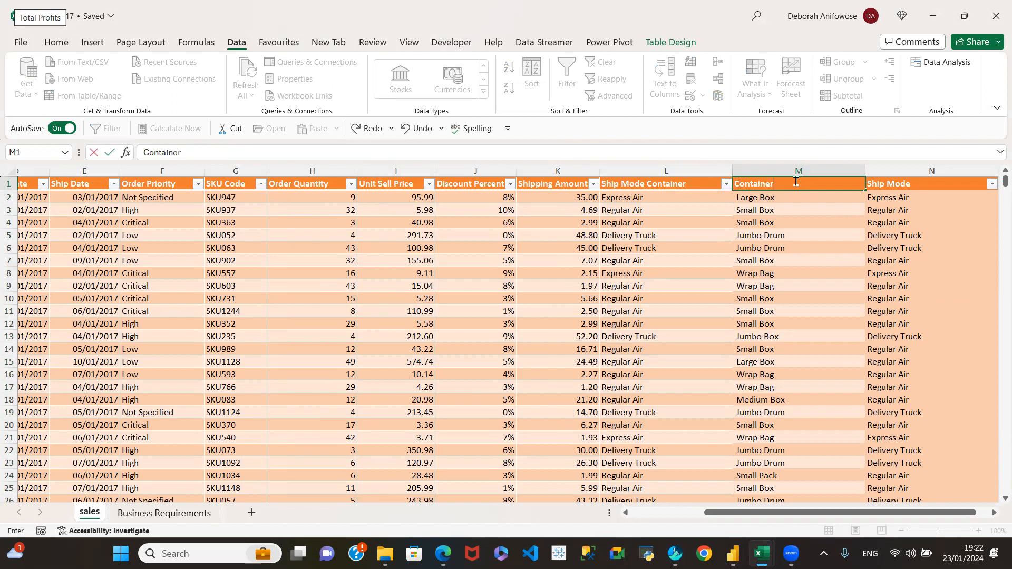
type(" Type")
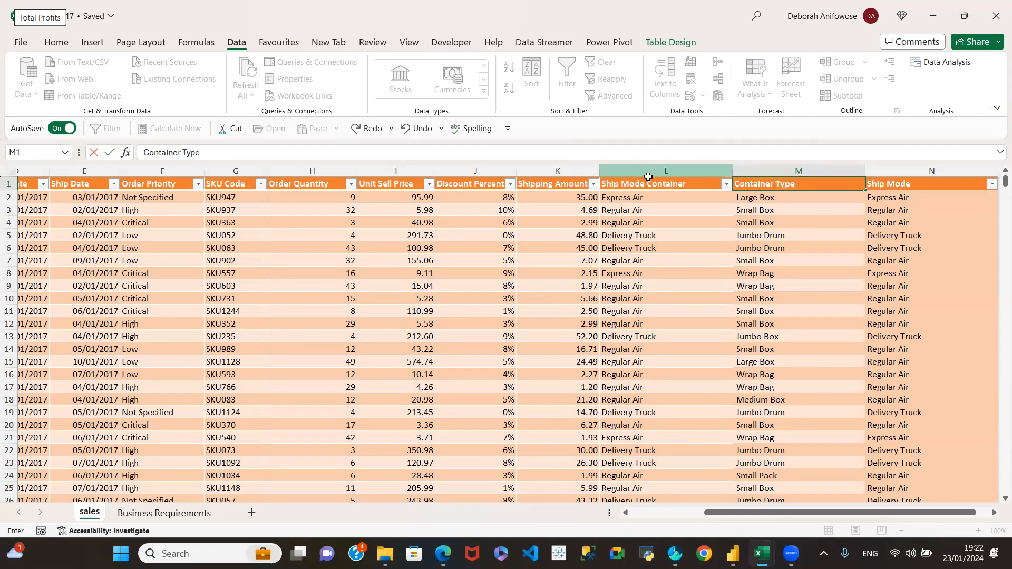
- Shorten the Ship Mode Container header in L1 to Ship Mode
left_click(644, 188)
left_click(260, 148)
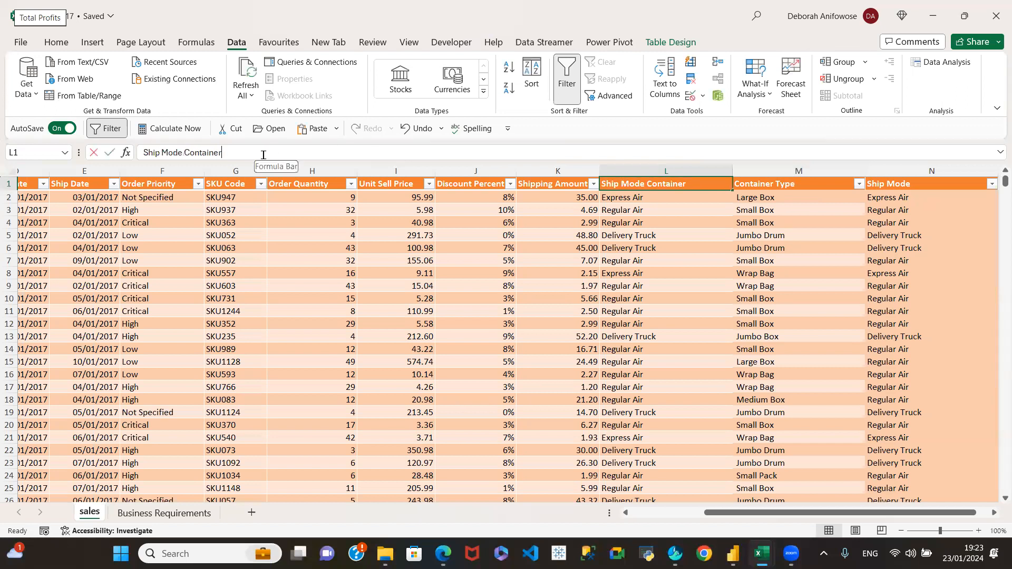
key("BackSpace")
key("BackSpace")
key("BackSpace")
key("BackSpace")
key("BackSpace")
key("BackSpace")
key("BackSpace")
key("BackSpace")
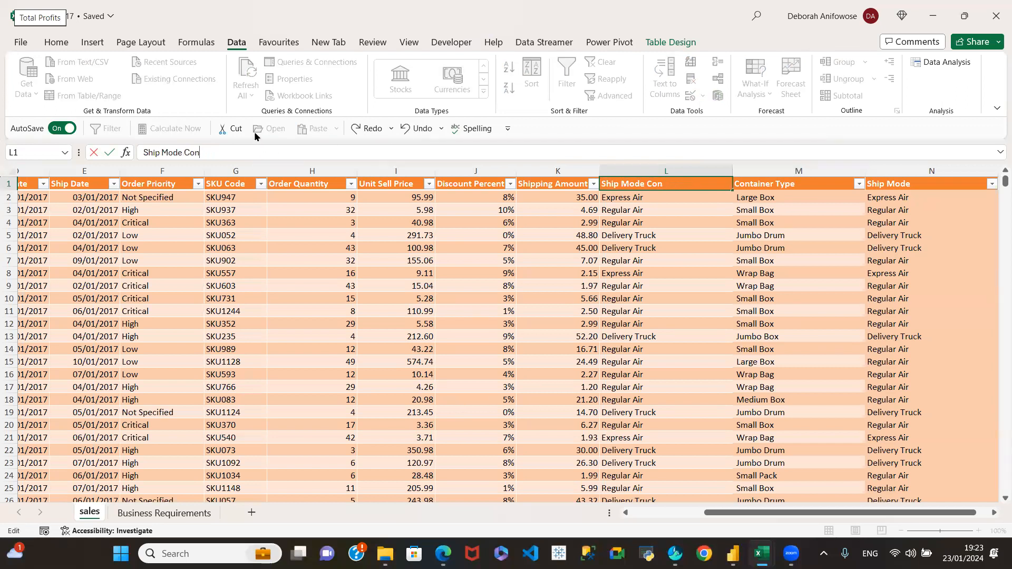
key("BackSpace")
key("BackSpace")
key("Return")
- Examine the split entries in the Ship Mode and Container Type columns for leading or trailing spaces
left_click(657, 213)
left_click(669, 199)
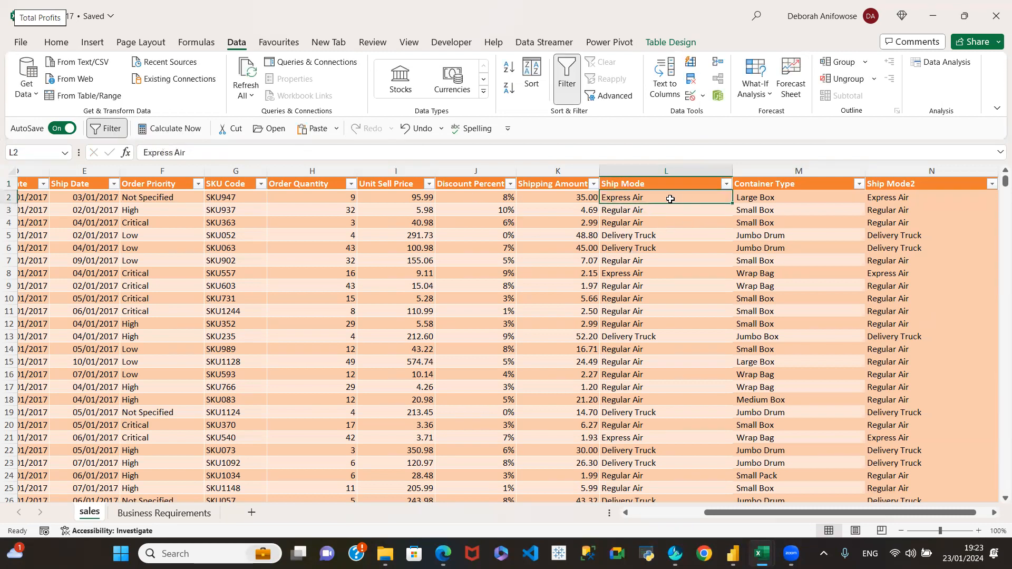
left_click(764, 201)
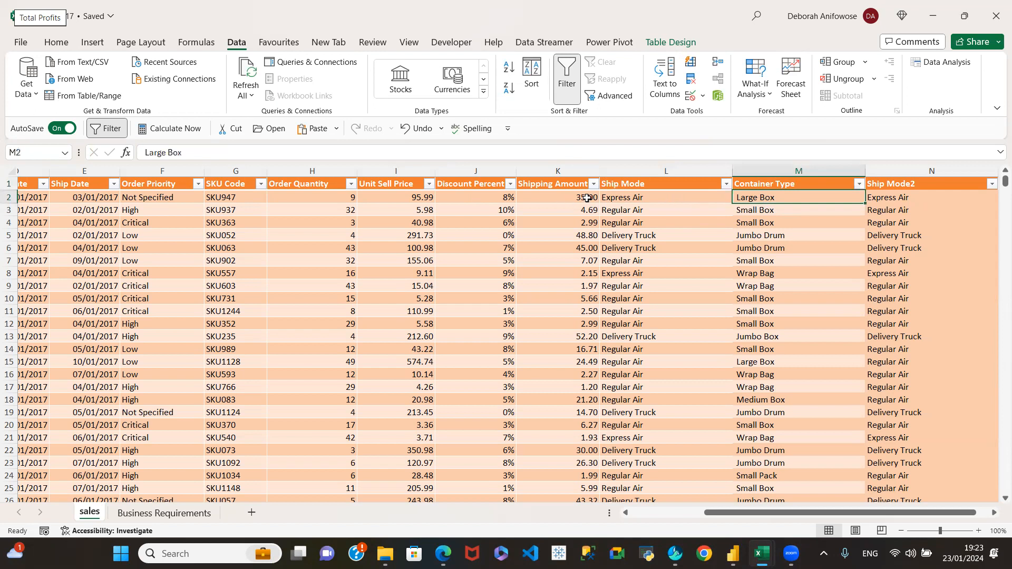
left_click(657, 197)
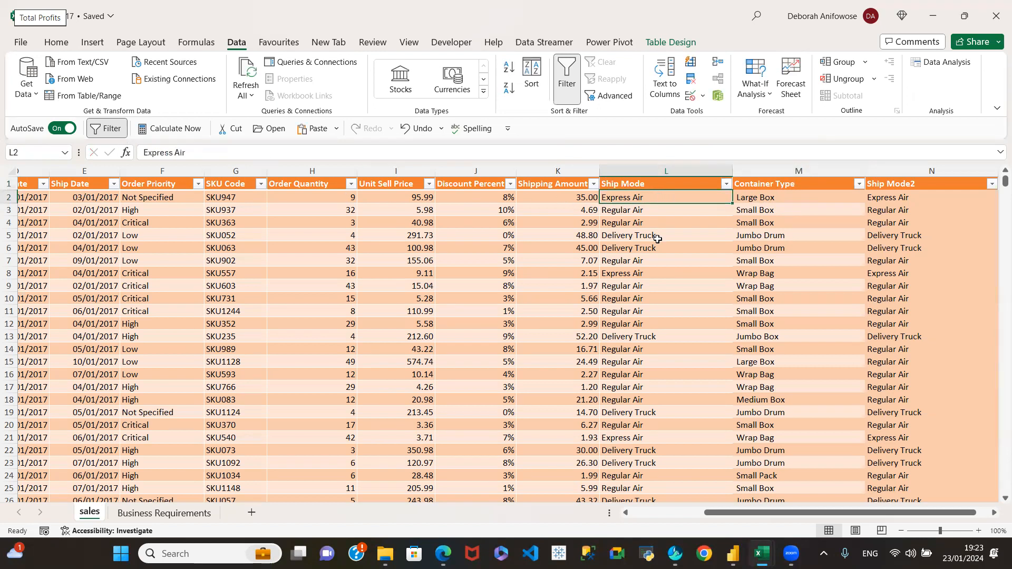
left_click(335, 152)
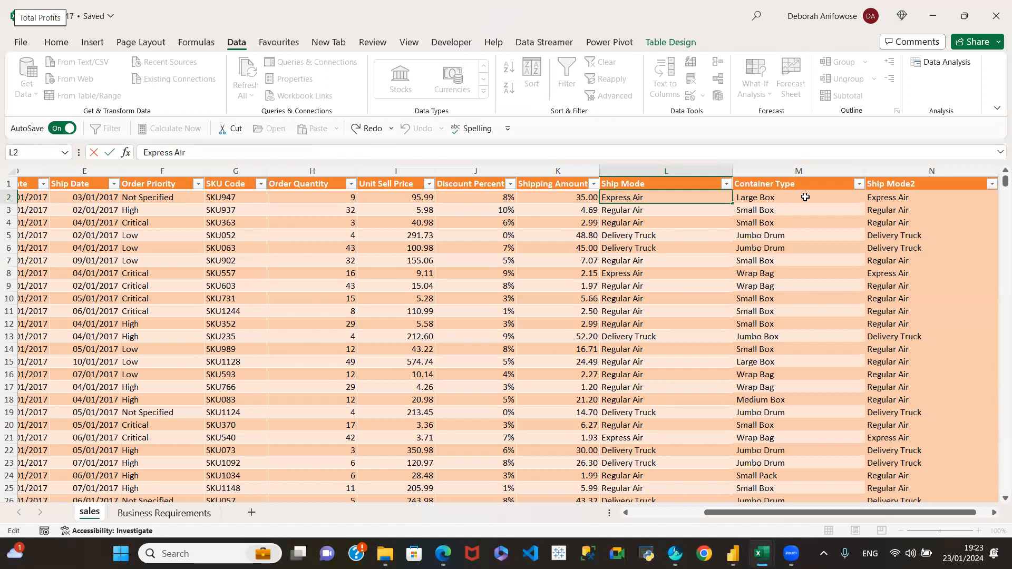
left_click(806, 193)
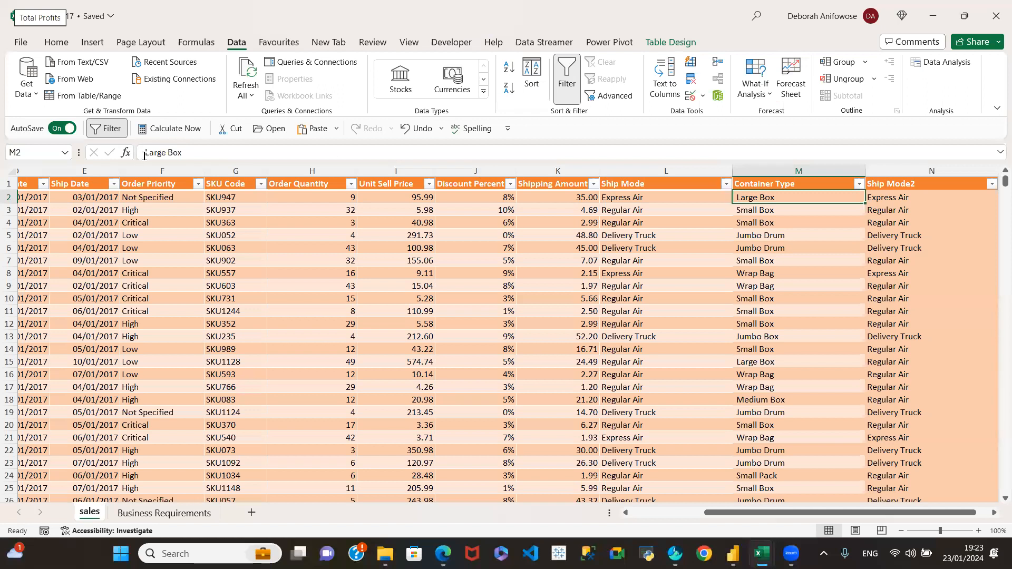
left_click(144, 152)
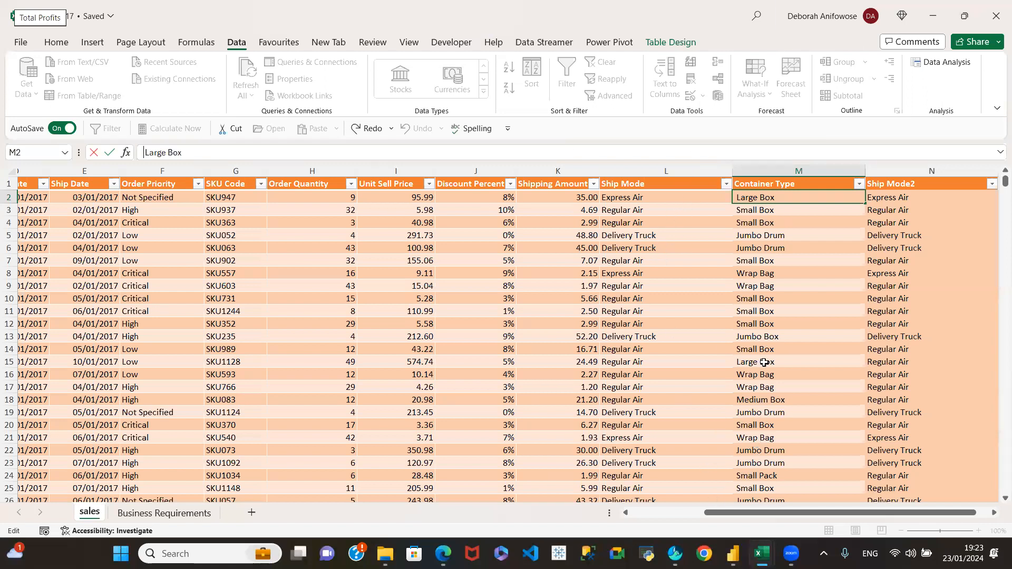
left_click(642, 203)
left_click(768, 199)
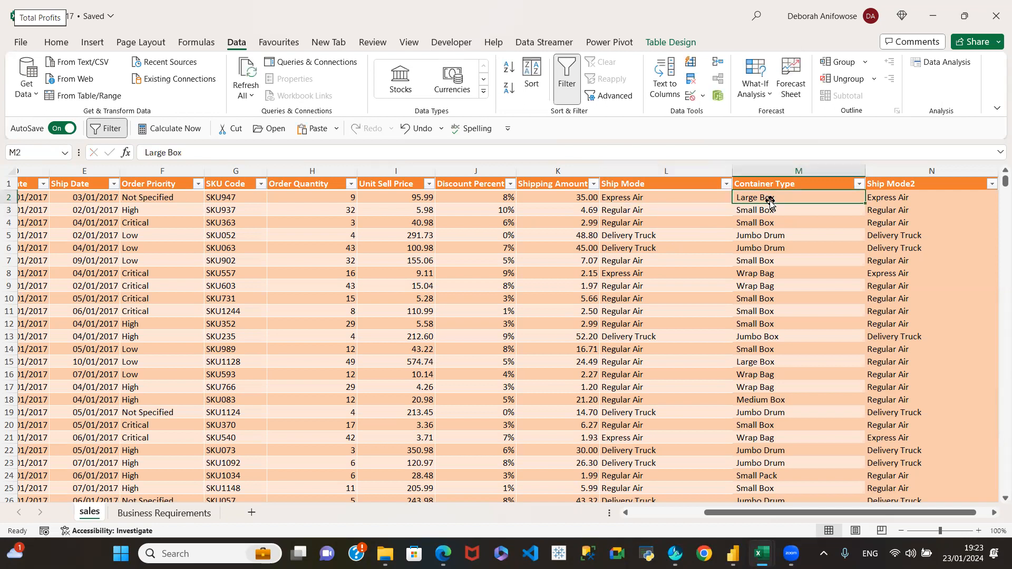
left_click(660, 197)
left_click(659, 212)
left_click(662, 236)
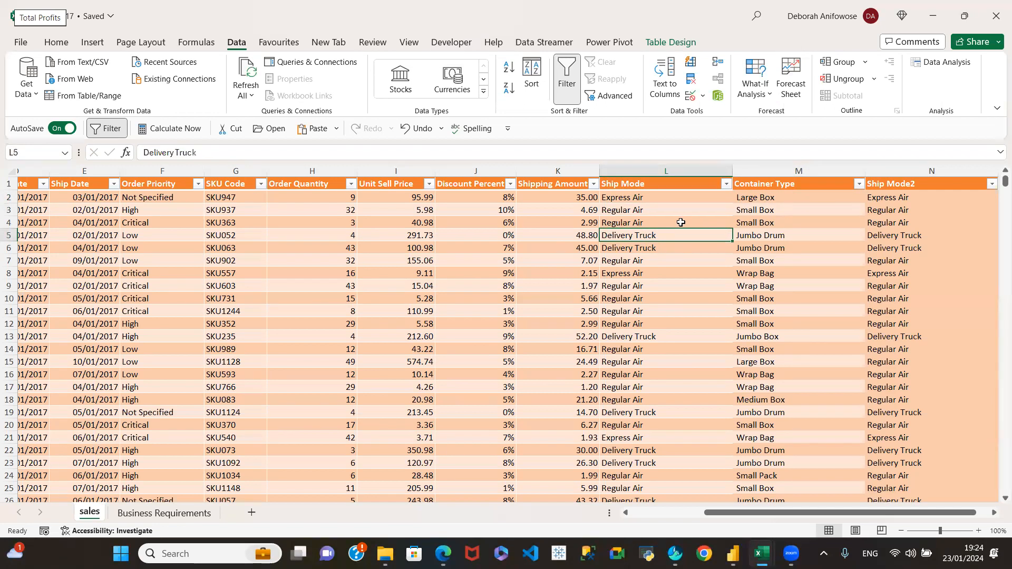
left_click(688, 170)
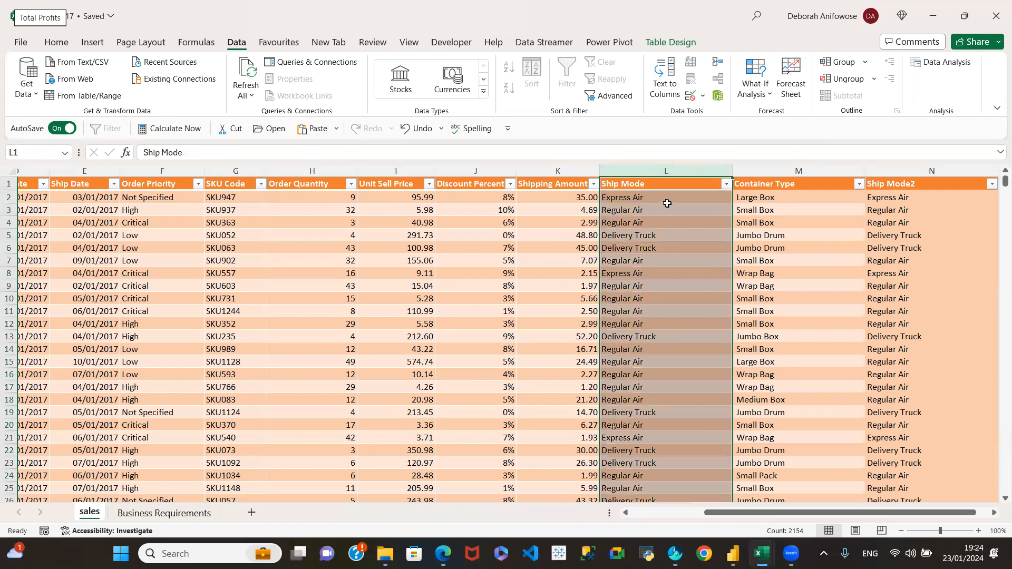
left_click(660, 172)
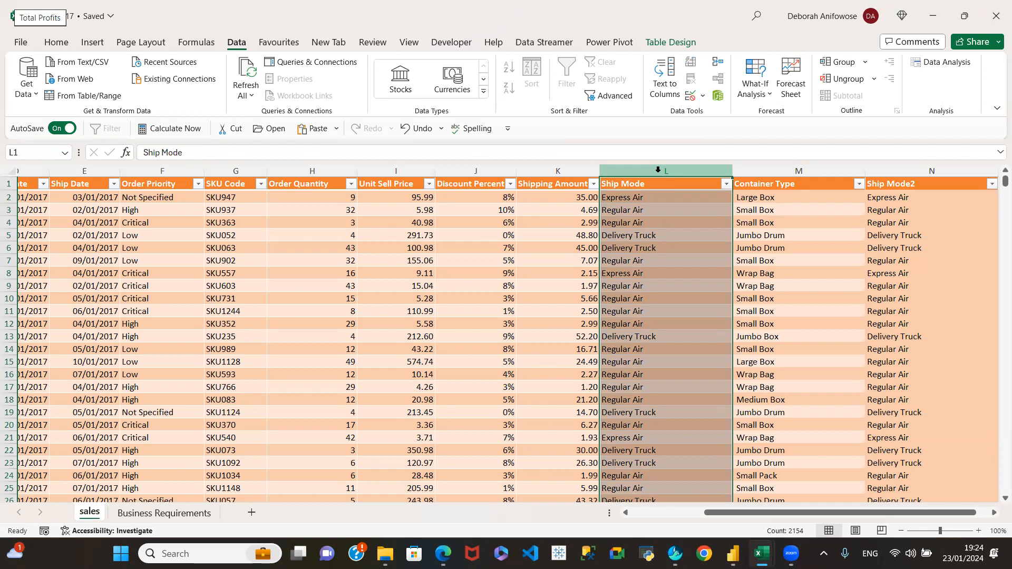
right_click(658, 172)
key("Escape")
right_click(659, 169)
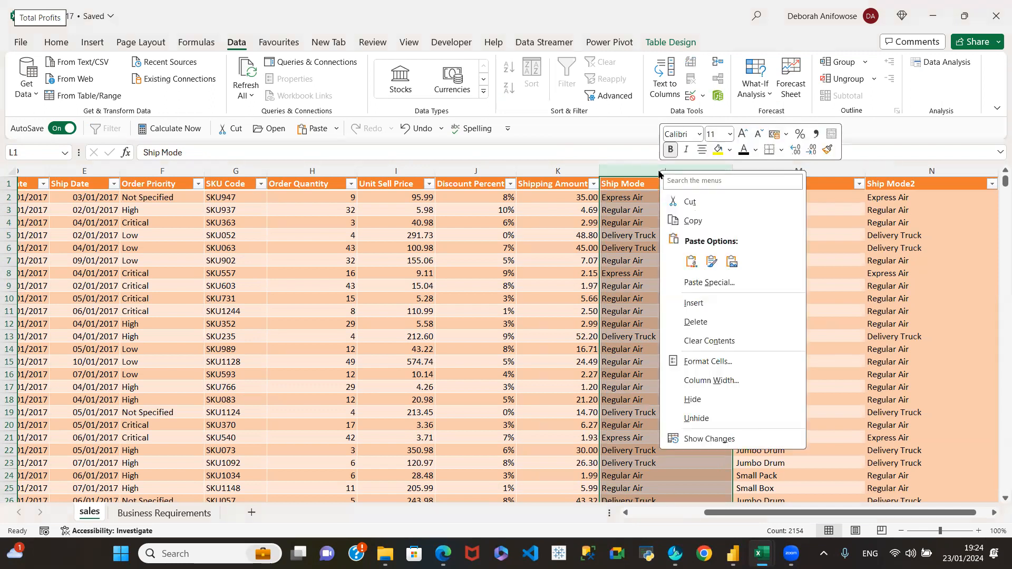
key("Escape")
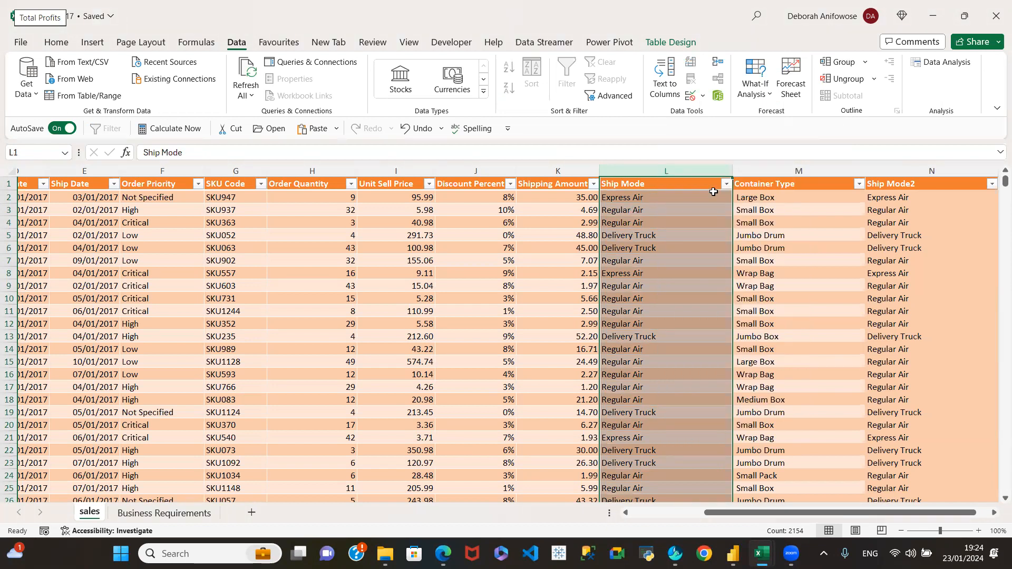
- Insert an empty table column between Ship Mode and Container Type
left_click(788, 171)
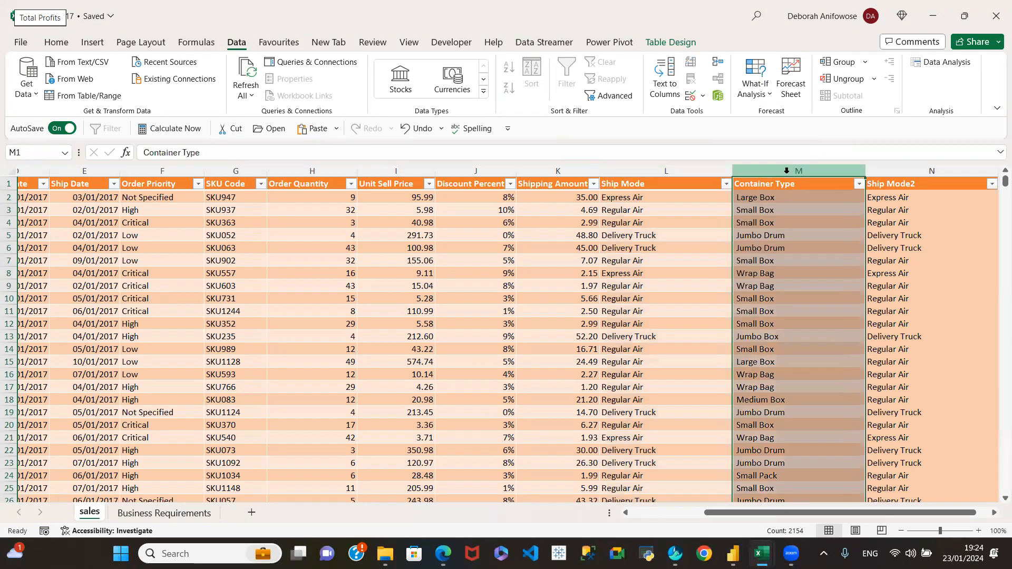
right_click(787, 170)
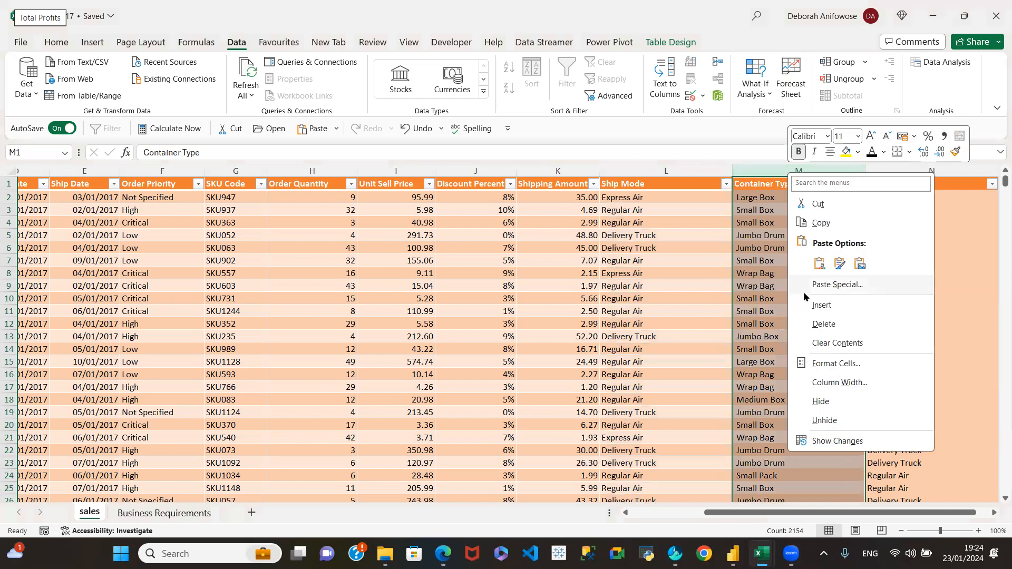
left_click(821, 305)
left_click(770, 198)
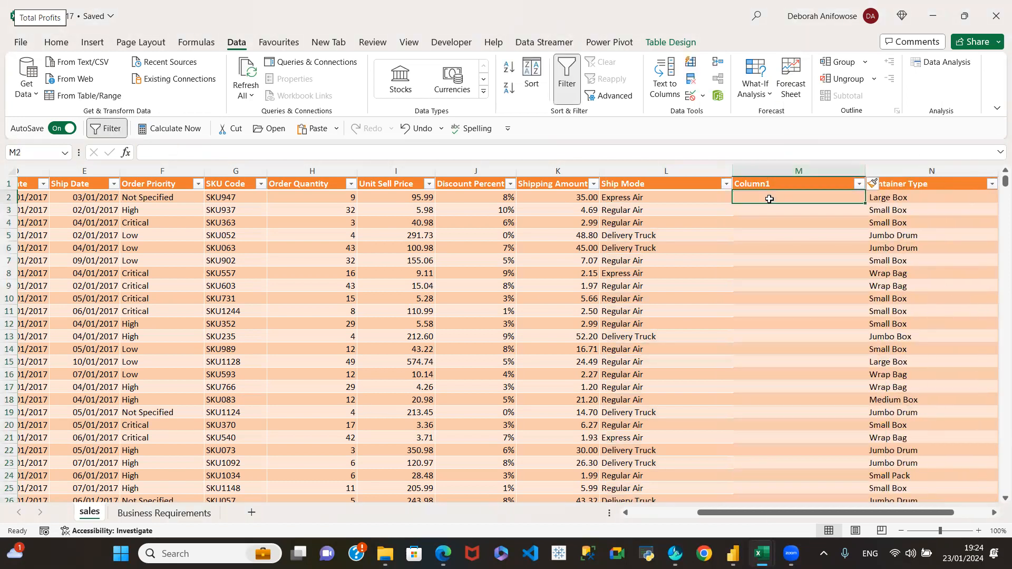
- Fill the new column M with the formula =TRIM([@[Ship Mode]]), starting from M2
left_click(656, 168)
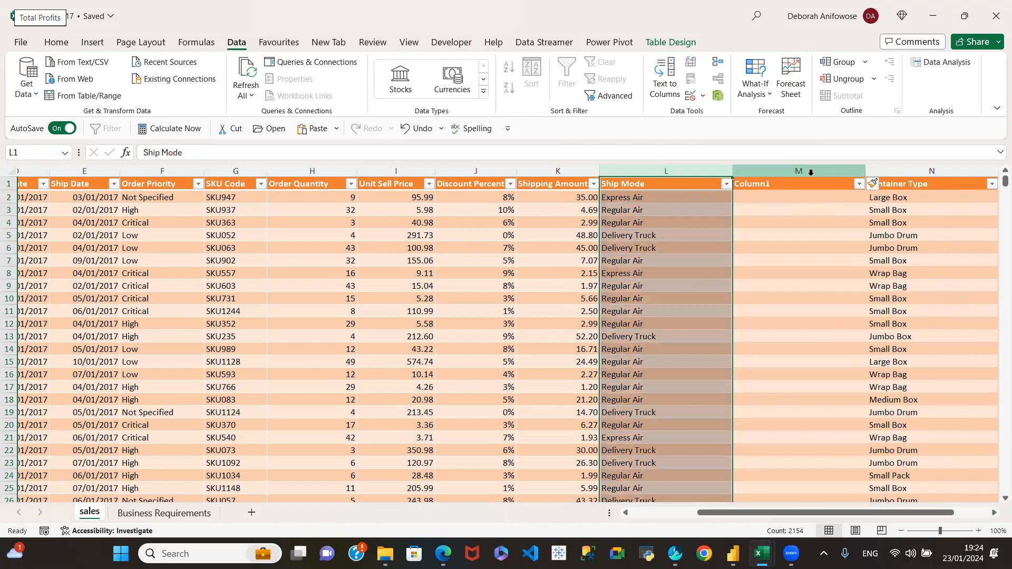
left_click(812, 172)
left_click(784, 200)
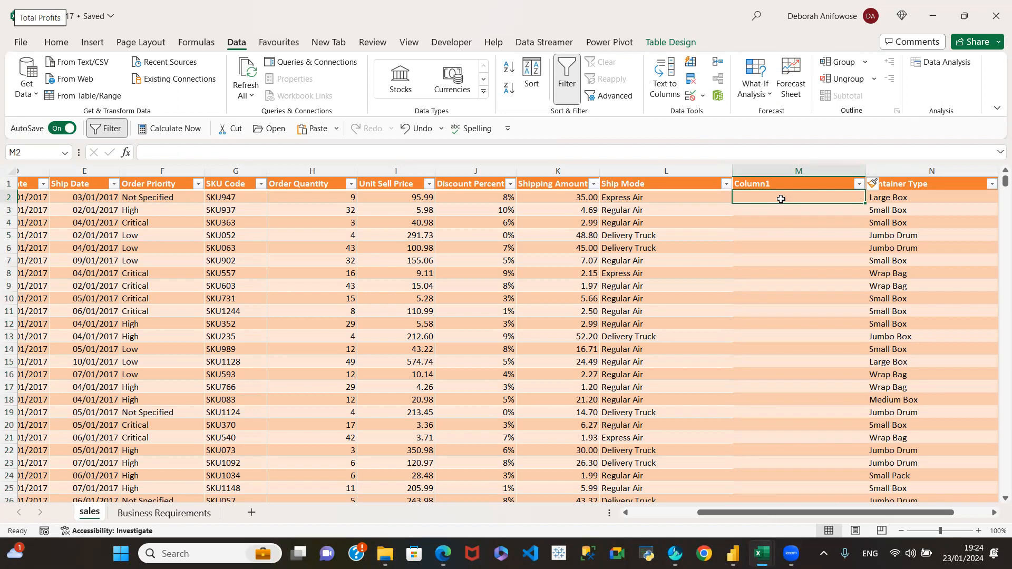
type("=TRIM")
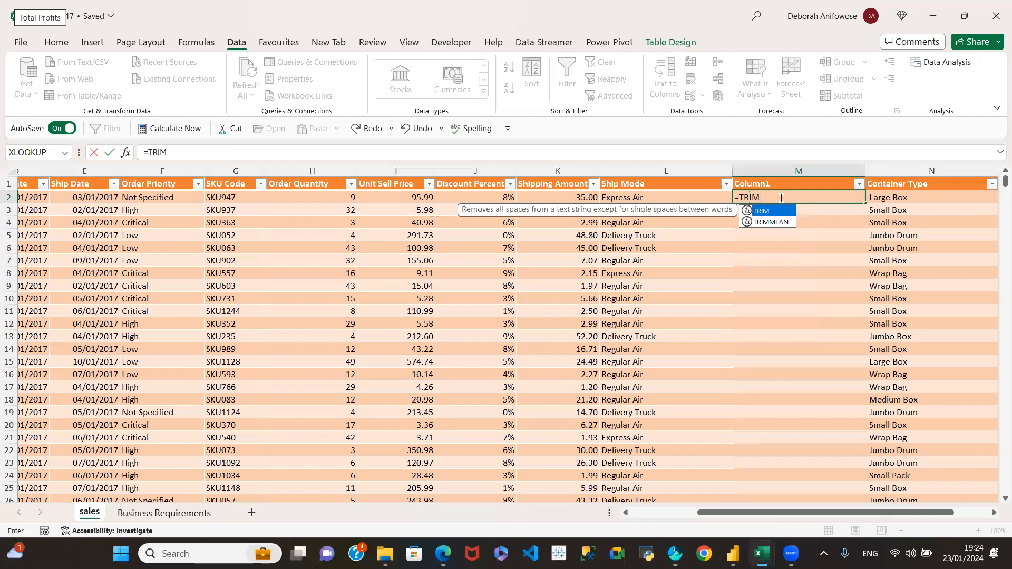
type("(")
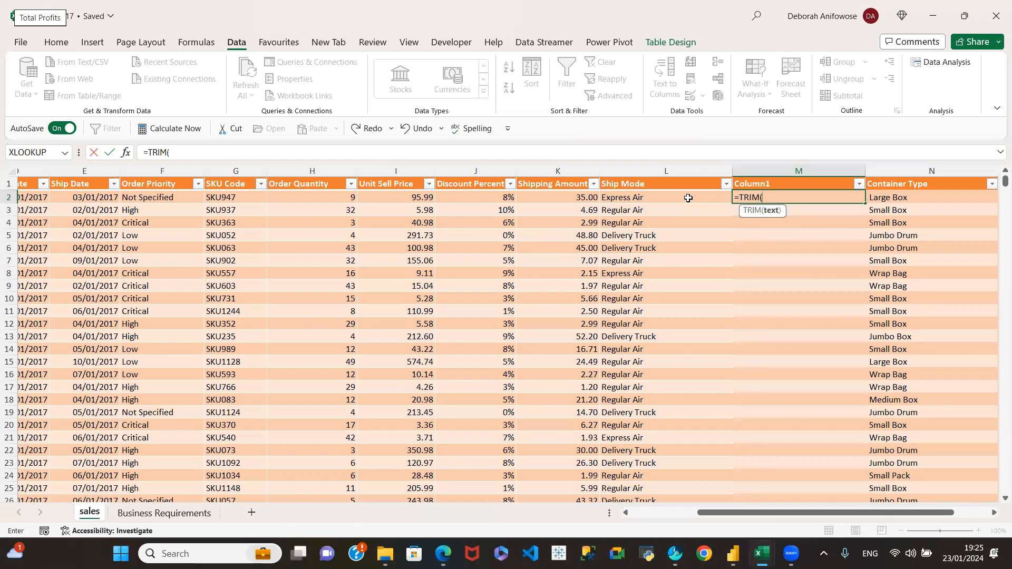
left_click(688, 198)
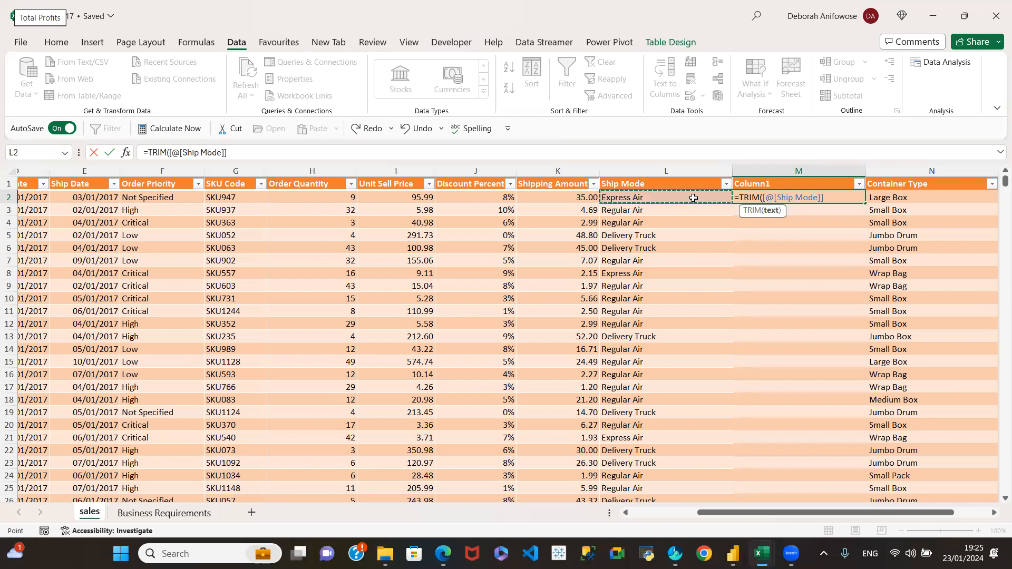
key("Return")
key("Return")
key("Return")
key("Return")
key("Return")
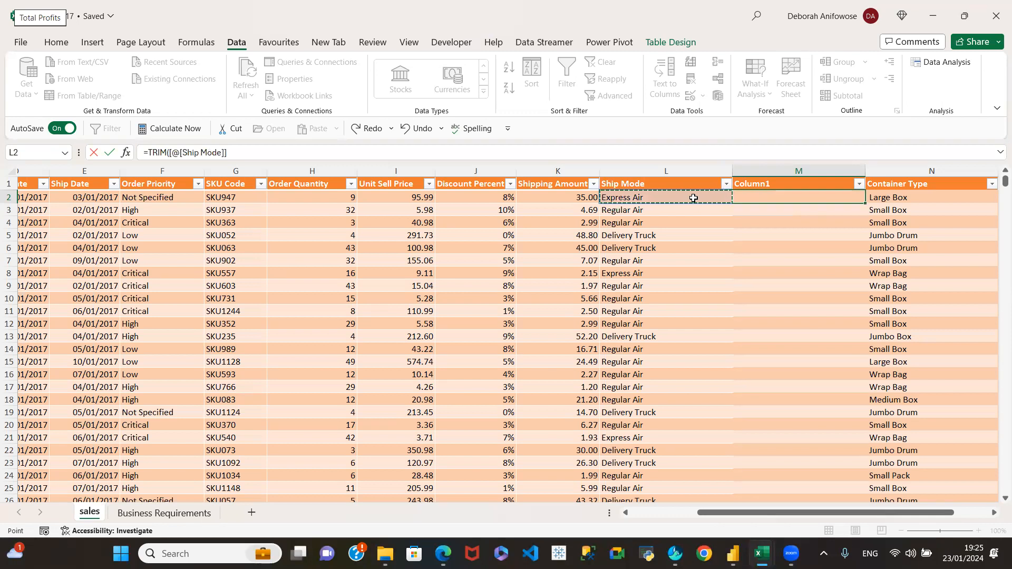
type("0")
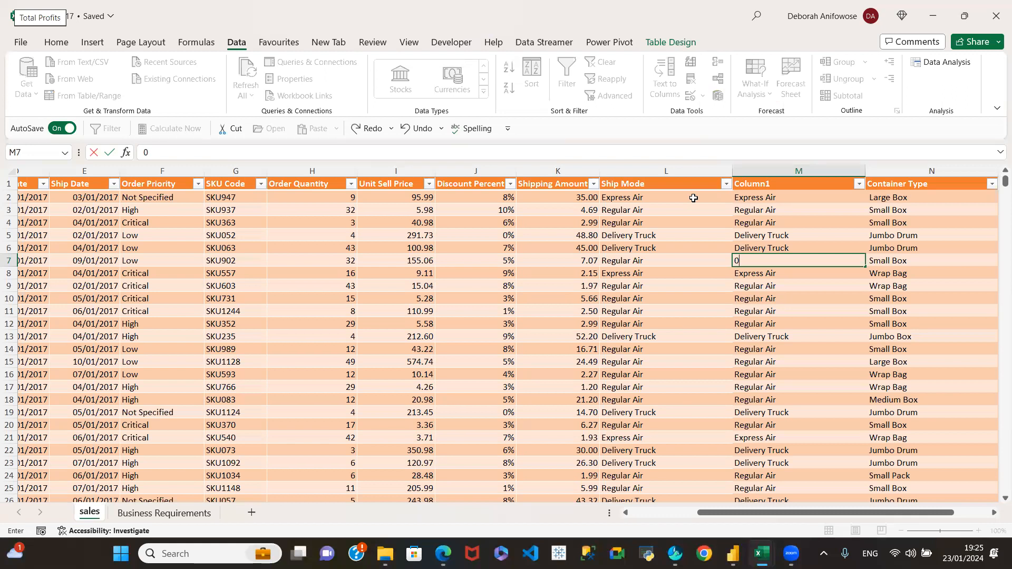
key("ctrl+z")
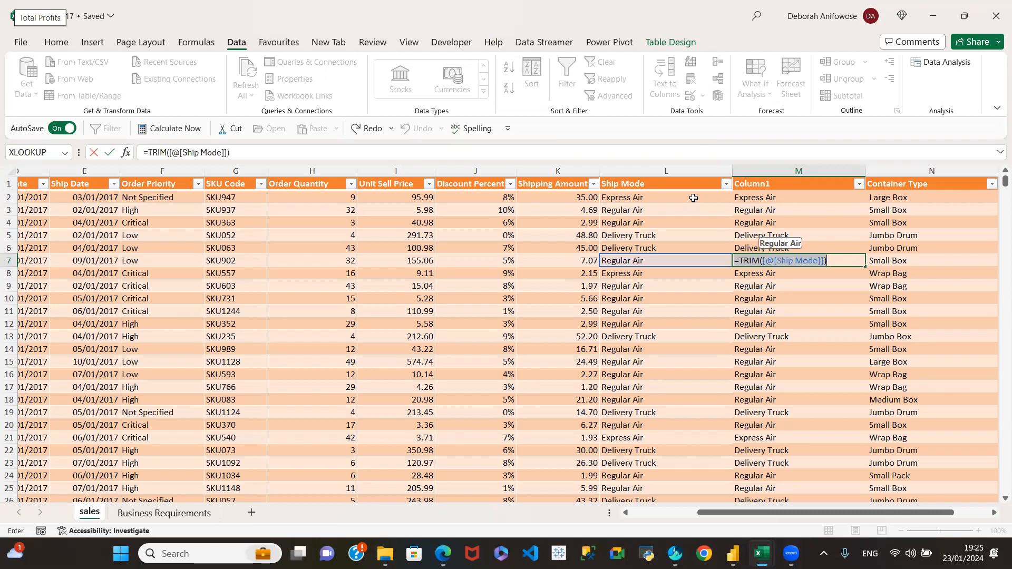
type("0")
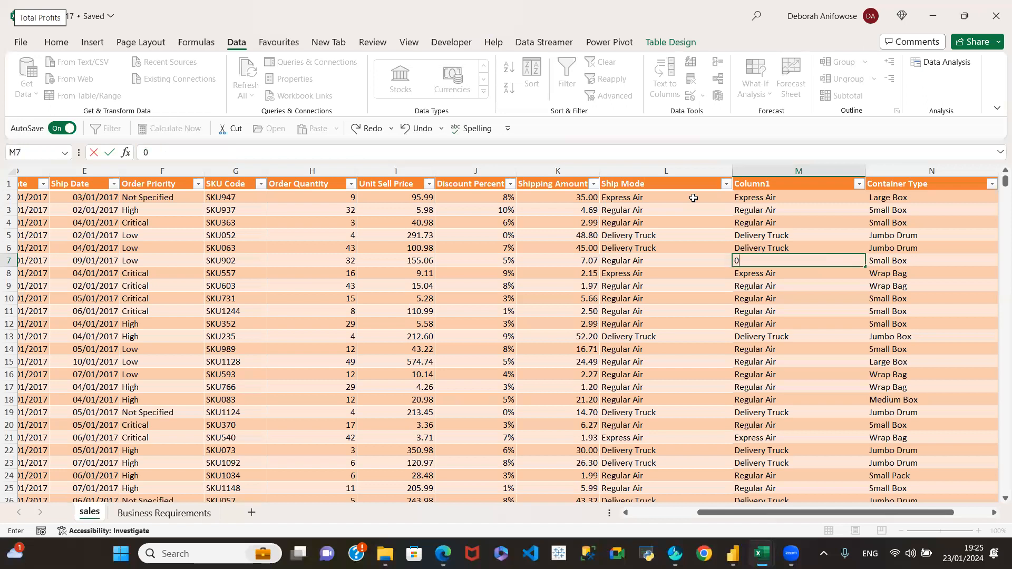
key("ctrl+z")
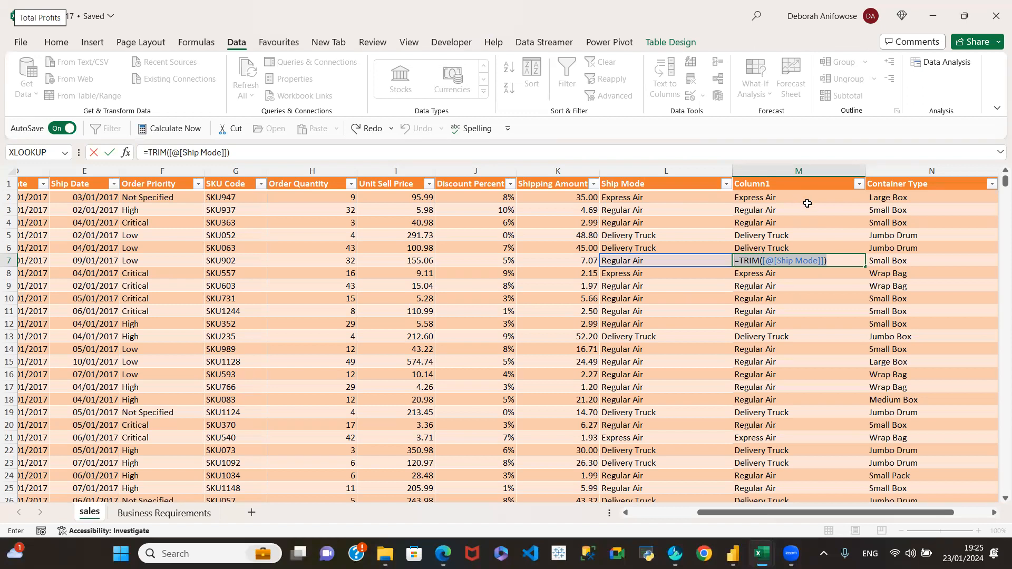
left_click(808, 194)
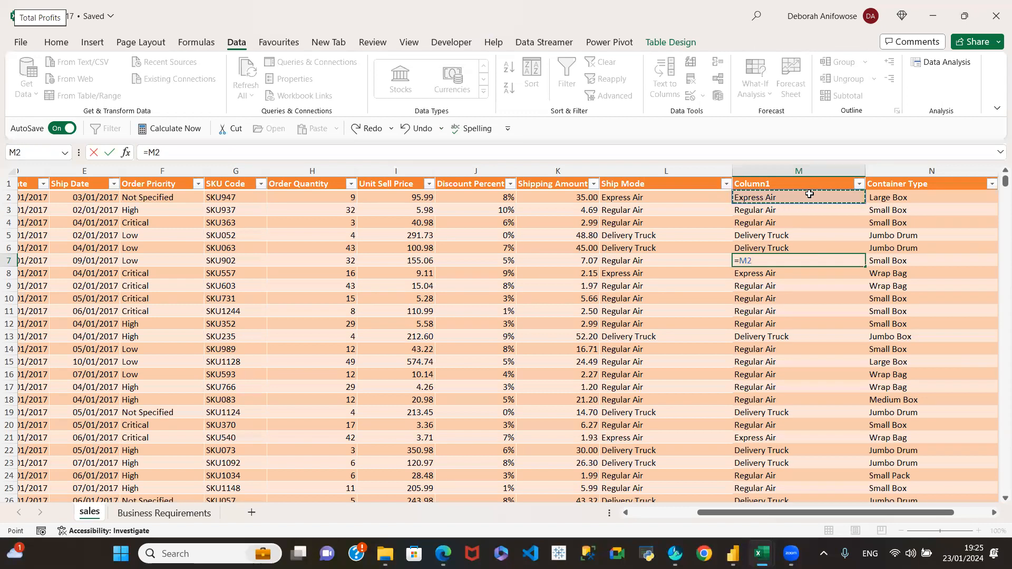
key("ctrl+shift+Down")
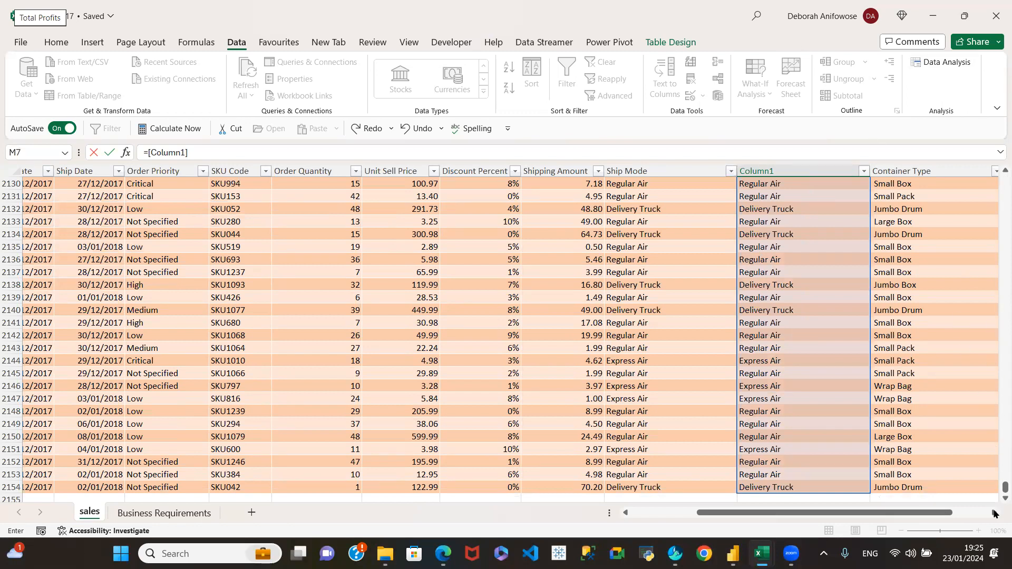
key("Return")
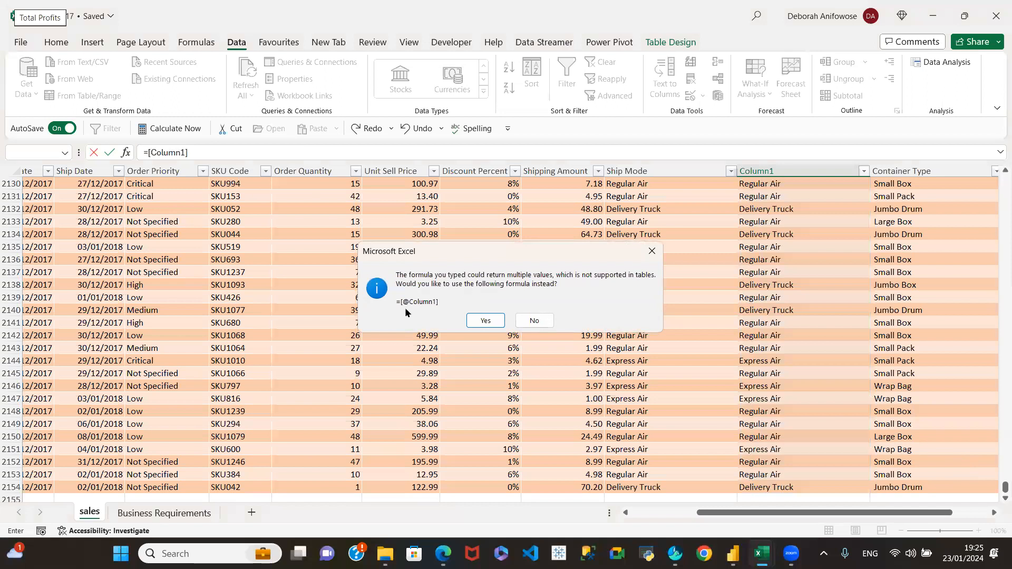
left_click(486, 321)
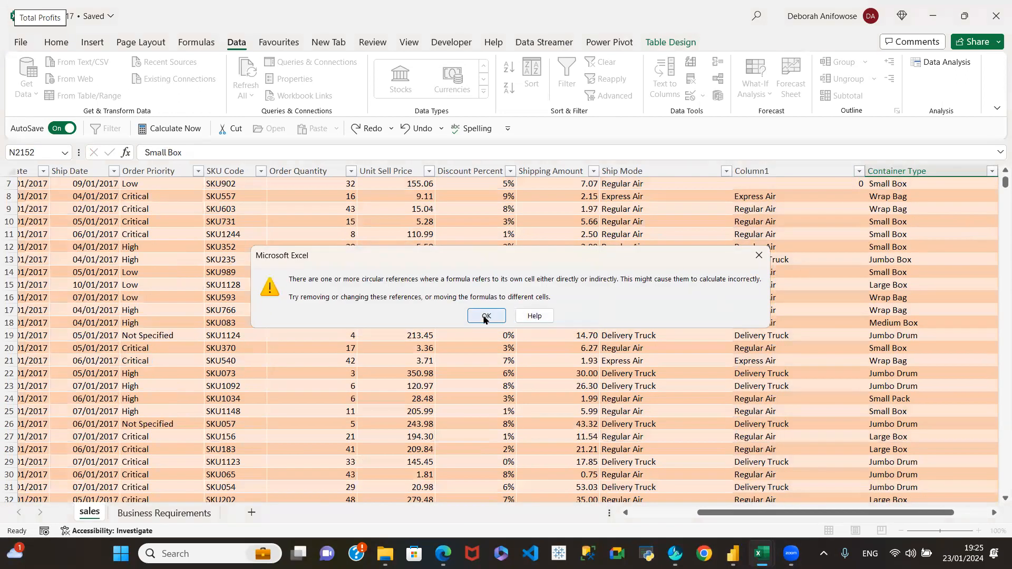
left_click(486, 317)
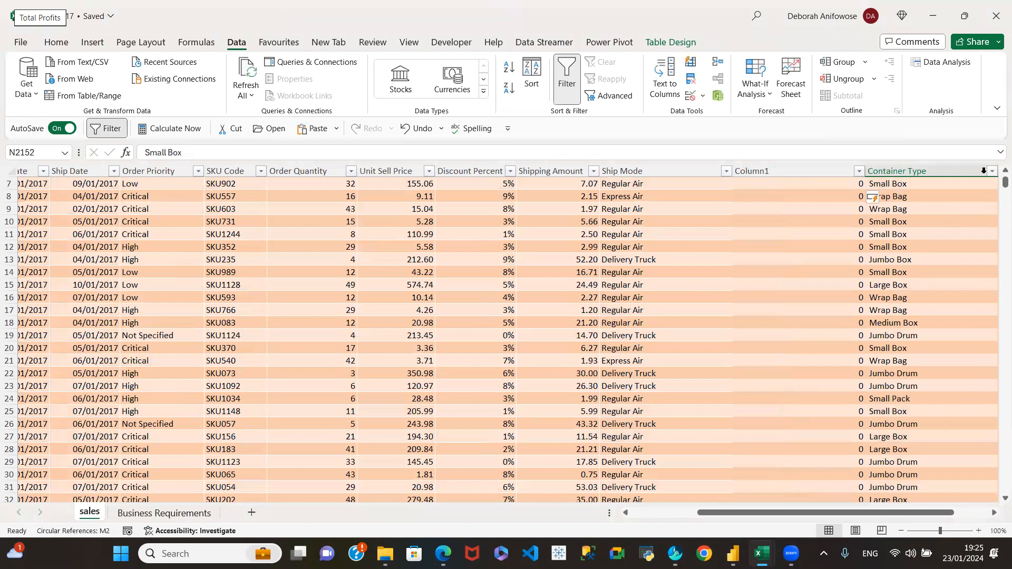
- Clear the self-referencing formulas from M2 down to the end of Column1
scroll(999, 182, "up", 2)
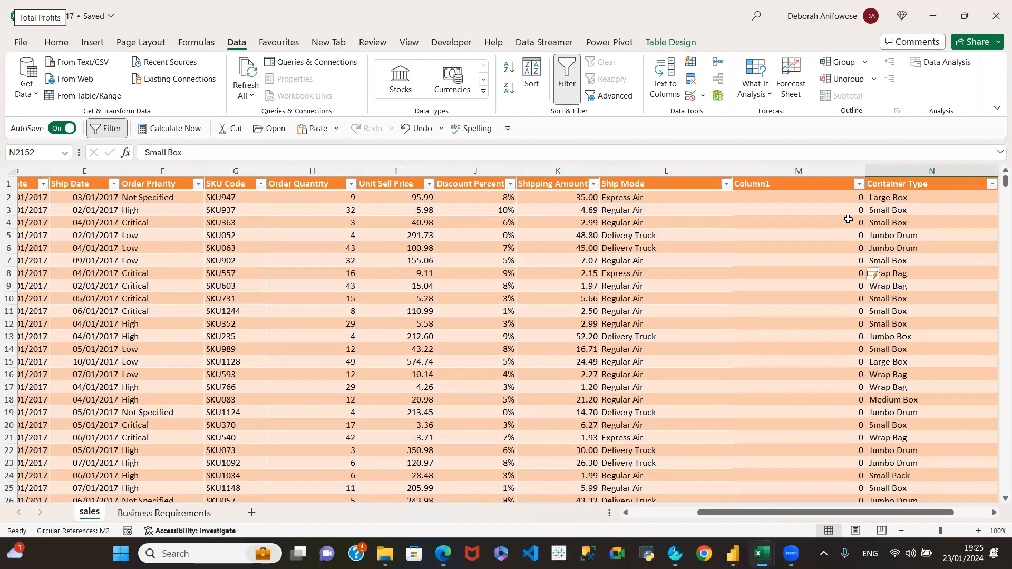
left_click(802, 198)
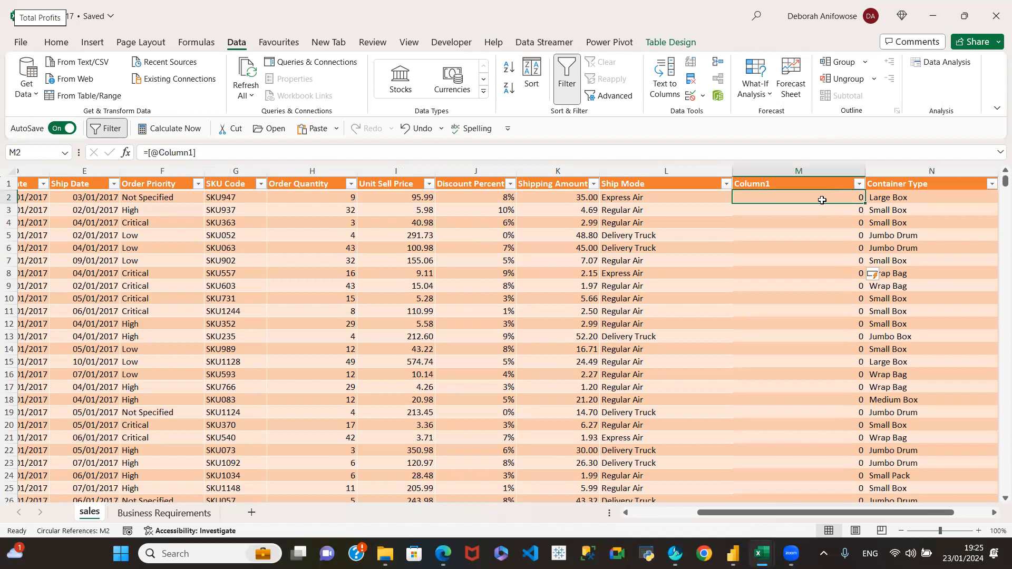
key("ctrl+shift+Down")
key("ctrl+BackSpace")
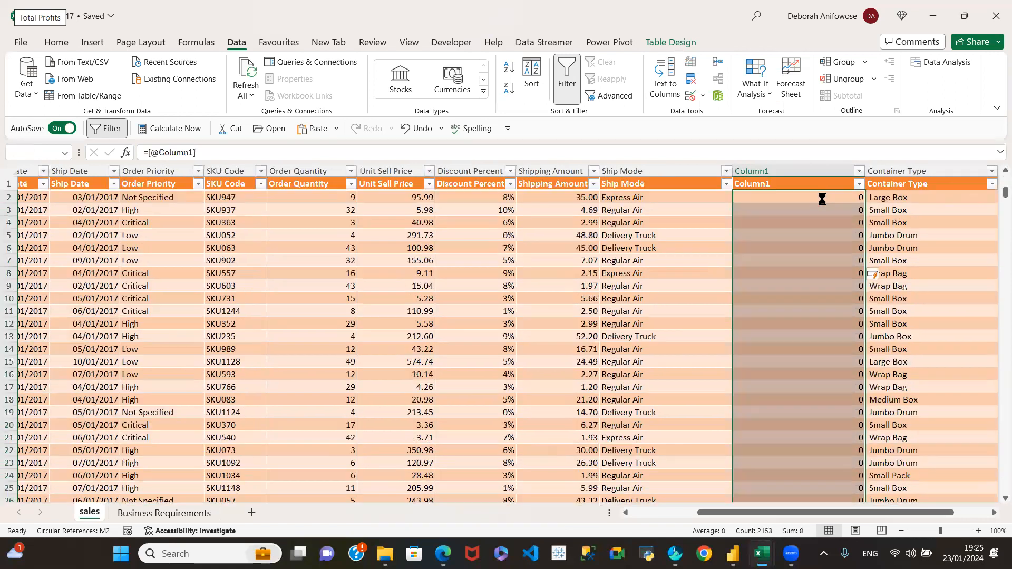
key("Delete")
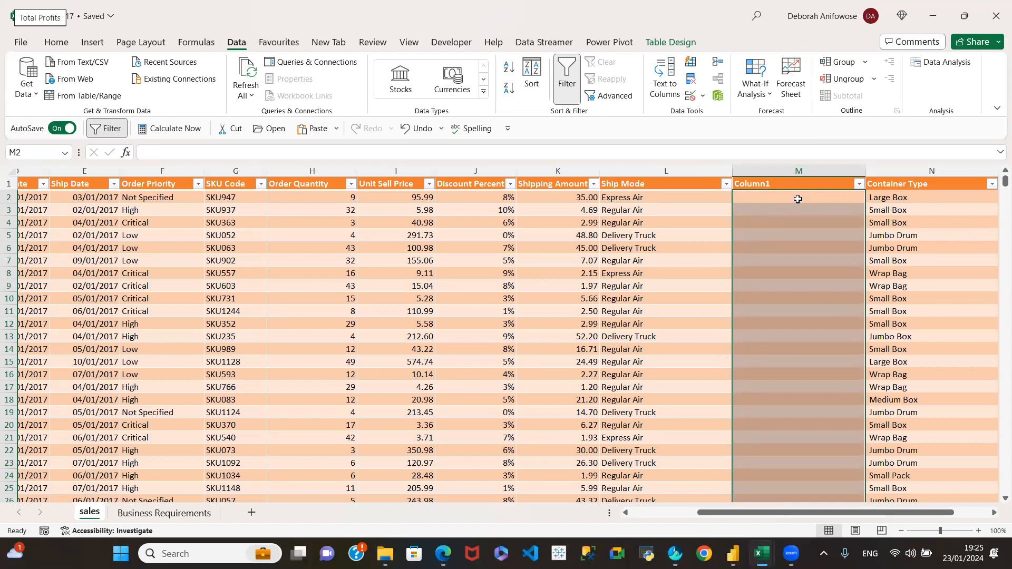
- Enter =TRIM([@[Ship Mode]]) in M2 to fill Column1 with ship modes stripped of extra spaces
left_click(800, 199)
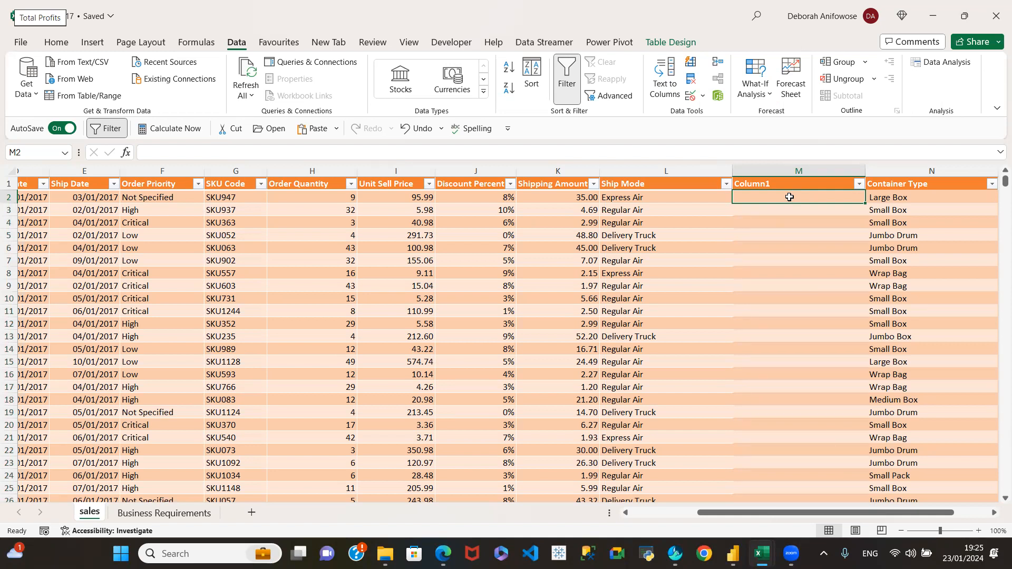
type("=")
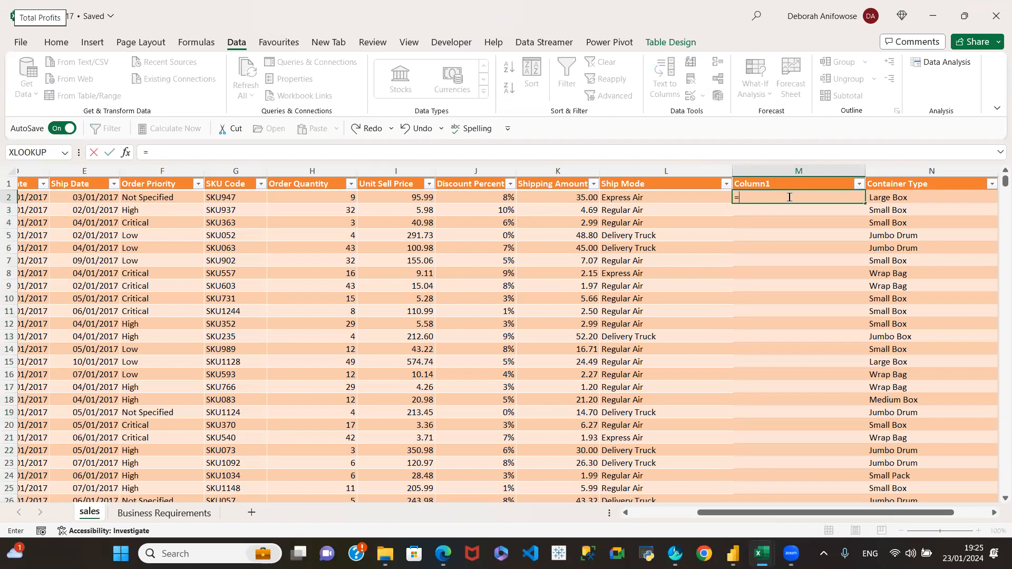
type("TR")
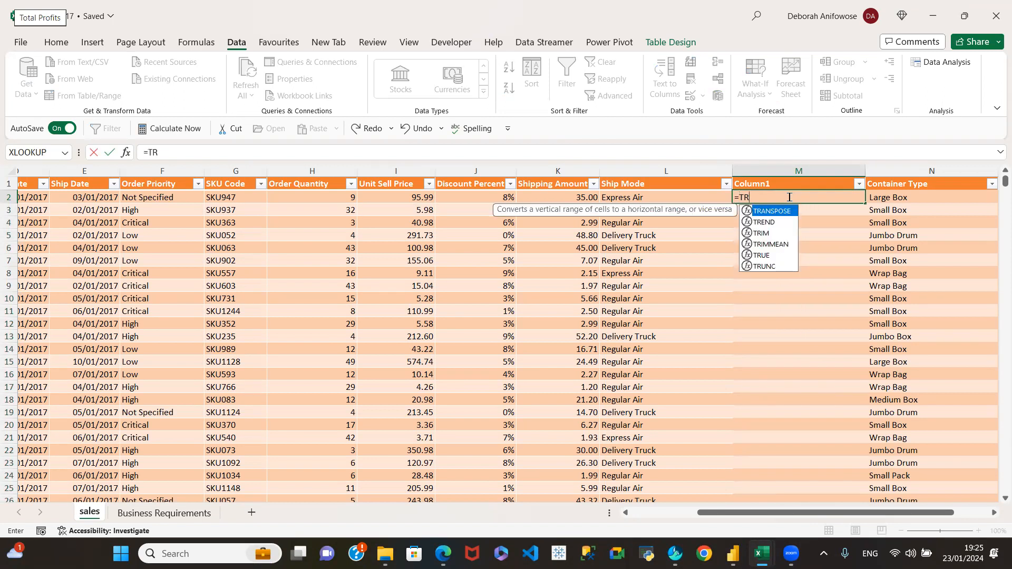
type("IM([@[Ship Mode")
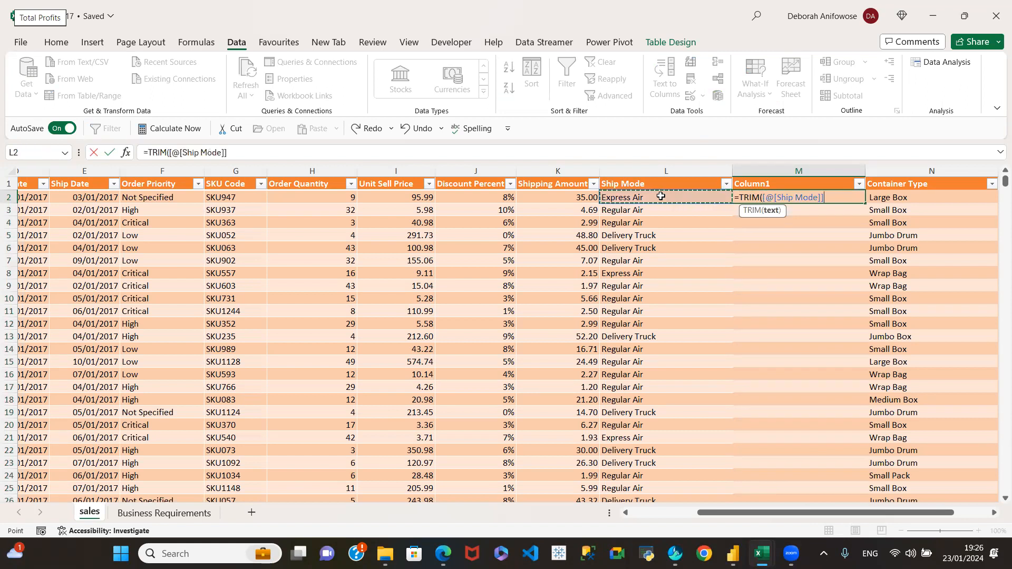
left_click(661, 196)
type(")")
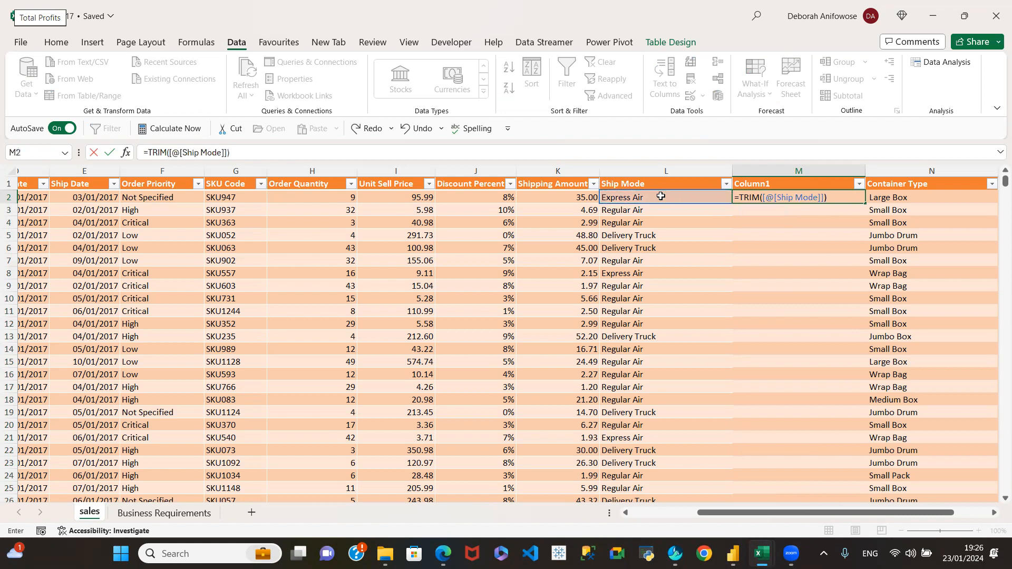
key("Return")
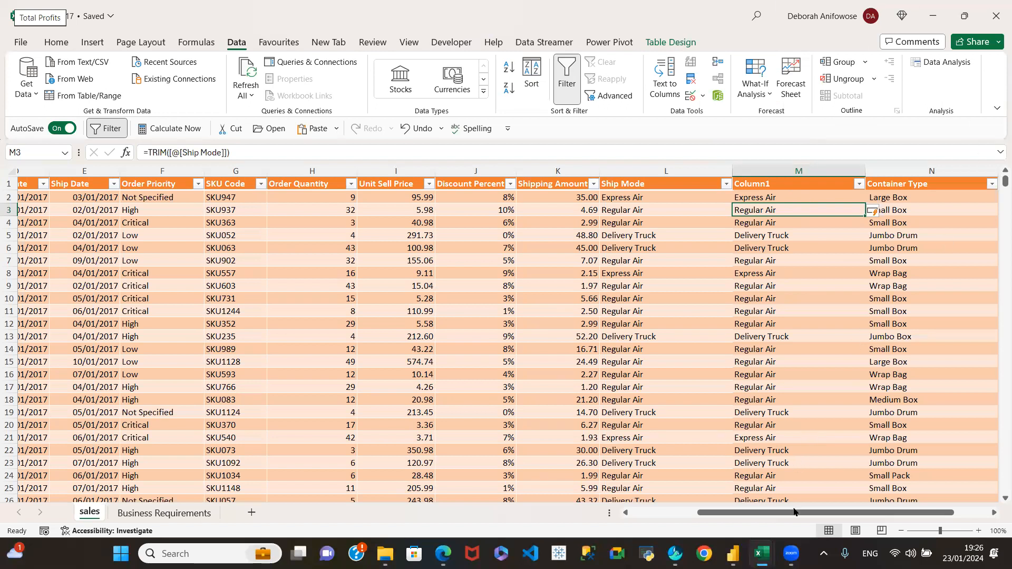
- Delete the redundant Ship Mode2 column O from the table
left_click_drag(779, 514, 812, 515)
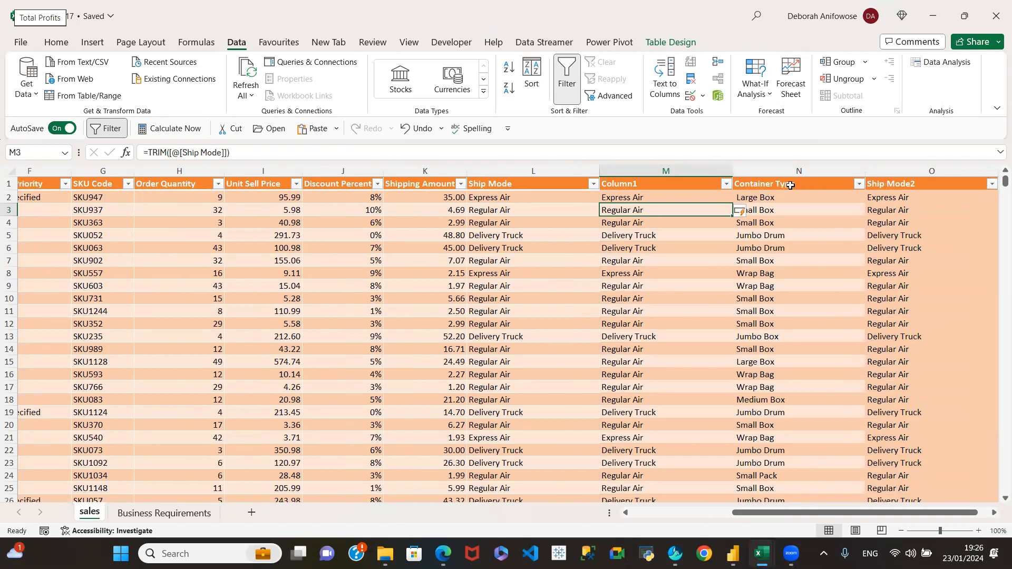
left_click(930, 170)
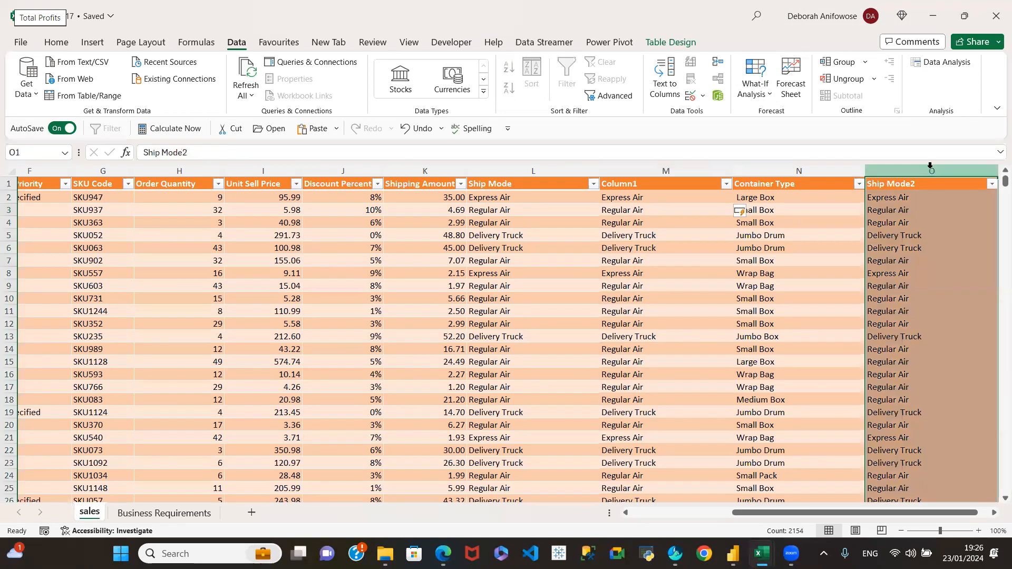
right_click(931, 169)
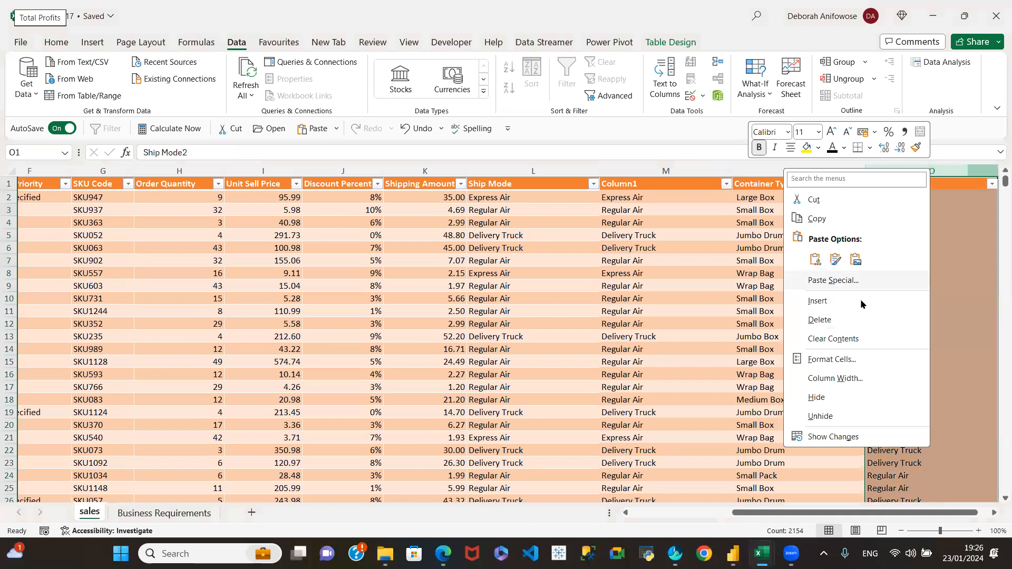
left_click(821, 321)
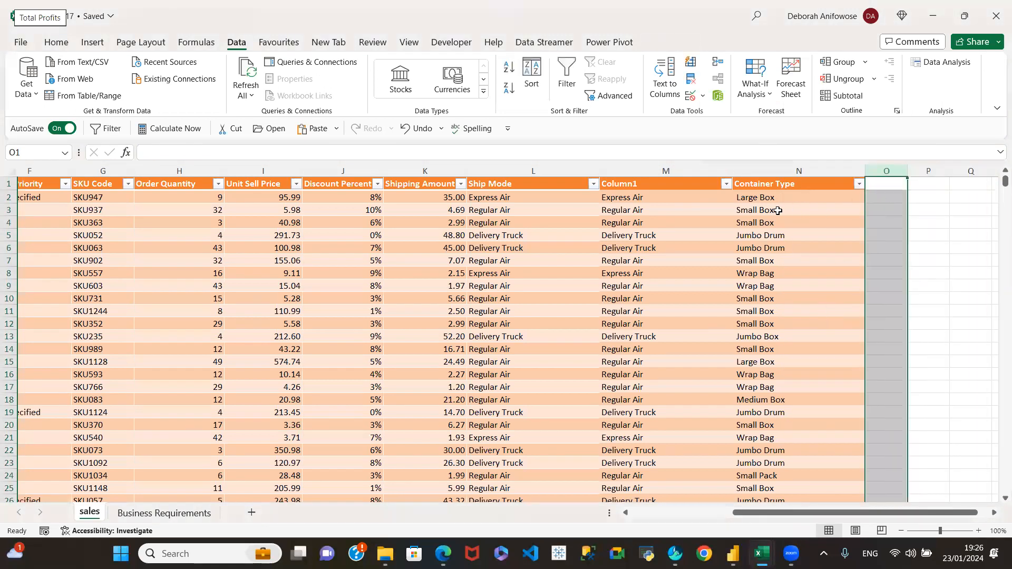
left_click(635, 198)
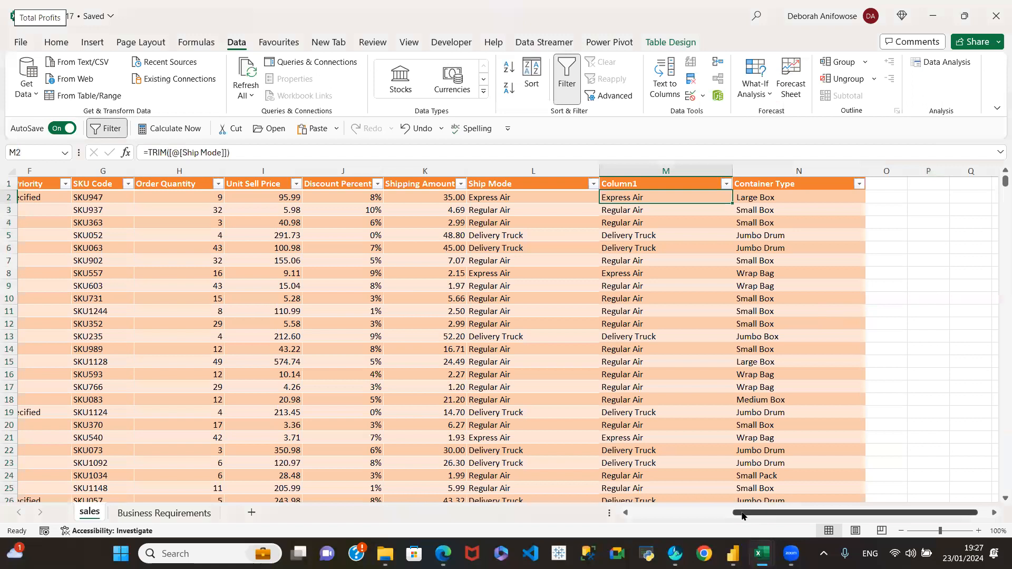
scroll(650, 518, "left", 3)
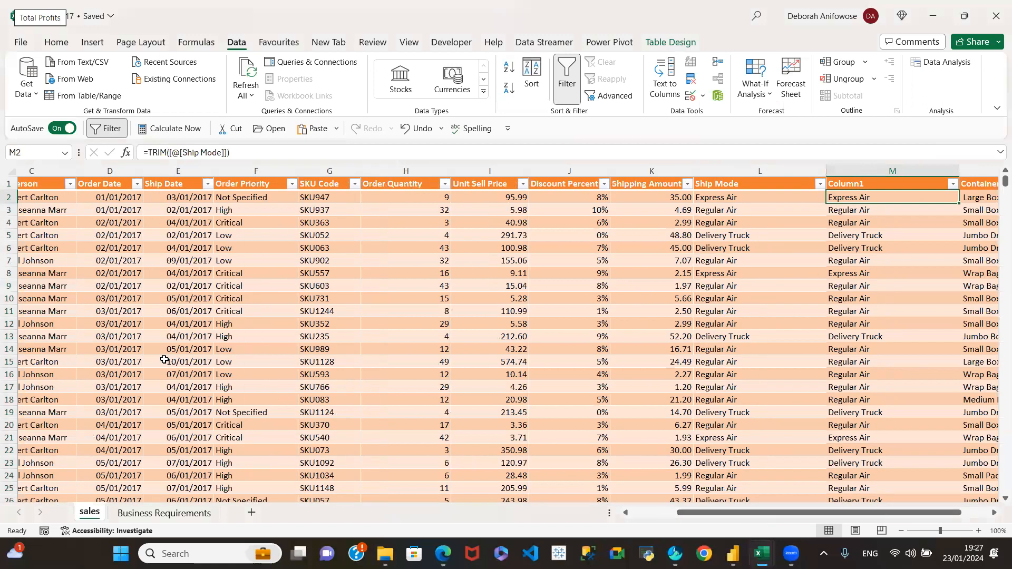
left_click_drag(680, 517, 634, 517)
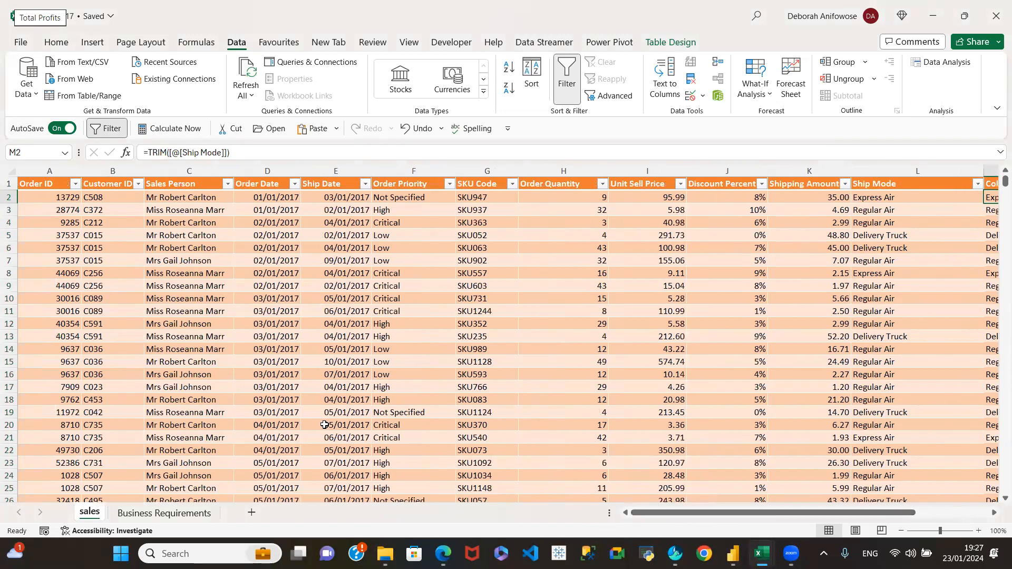
- Select the Order ID data from A2 down to the table's last row to view its full extent
left_click(49, 196)
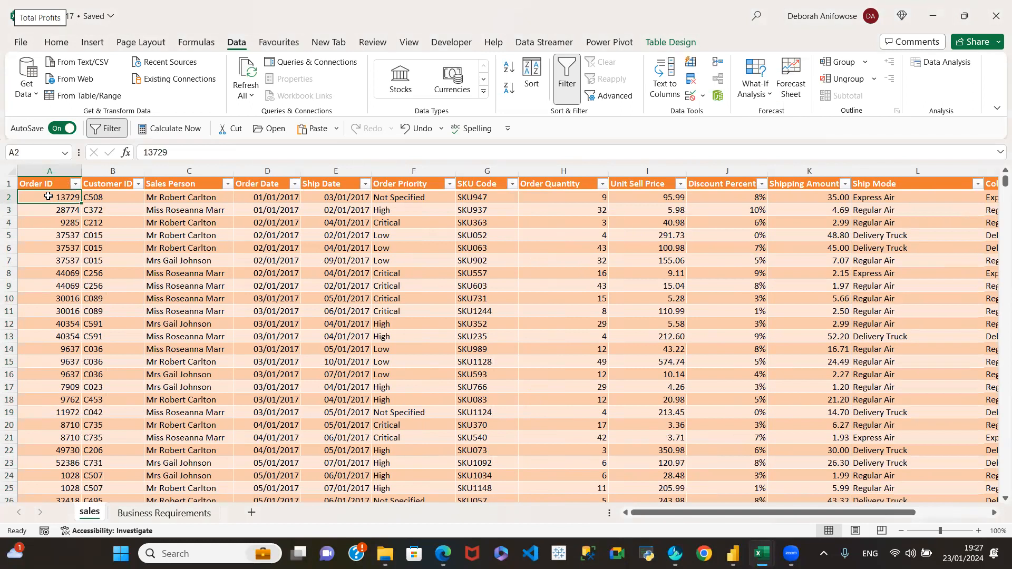
key("ctrl+shift+Down")
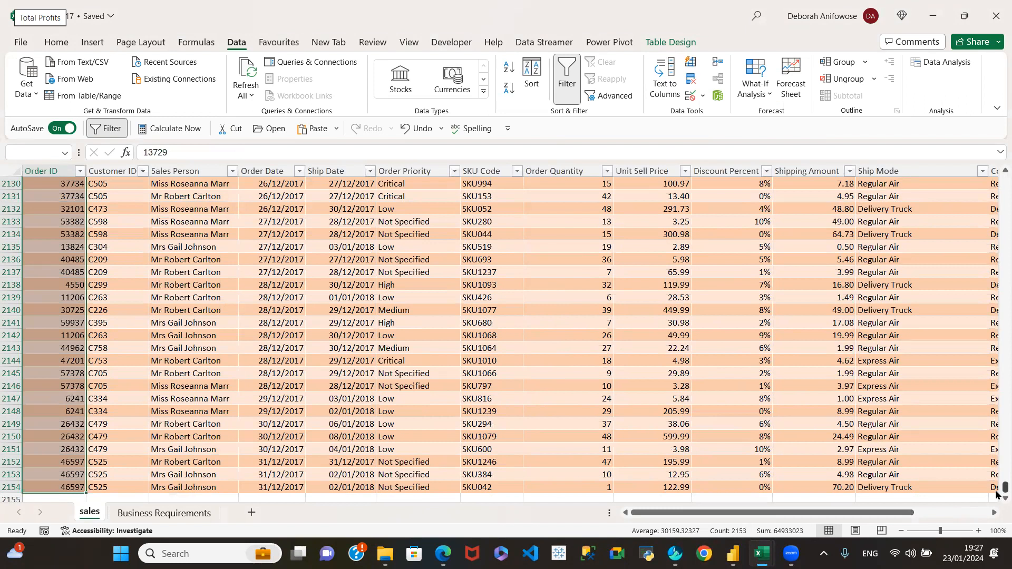
left_click_drag(998, 488, 1005, 182)
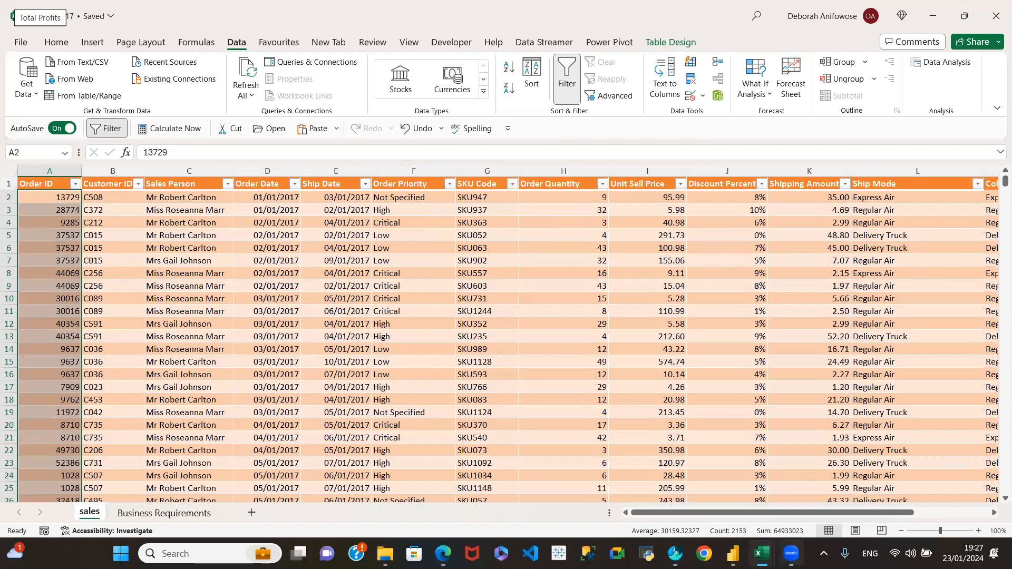
- Compare cell contents in Column1 and Container Type to see which hold formulas and which hold plain text
left_click_drag(849, 512, 948, 520)
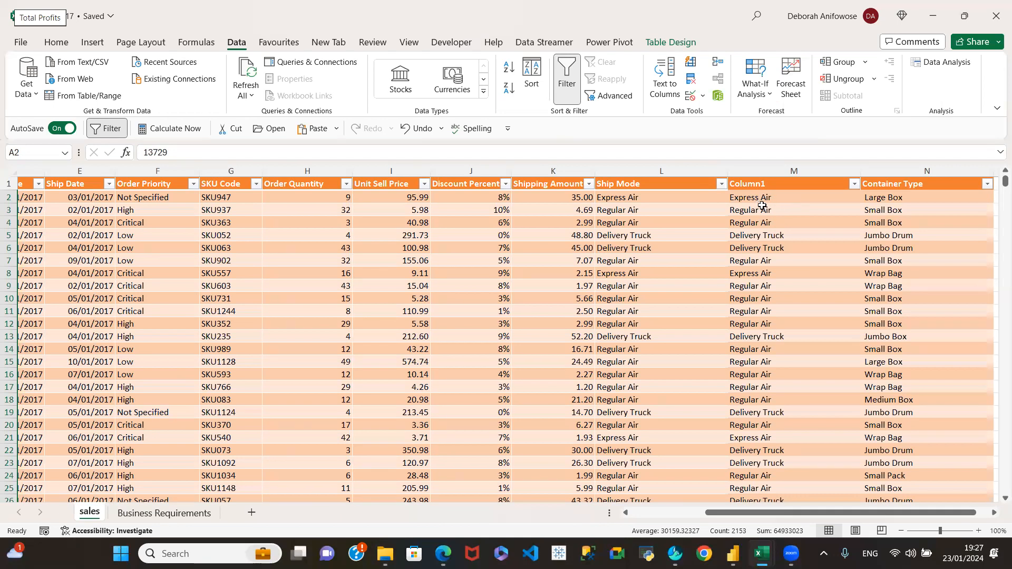
left_click(789, 197)
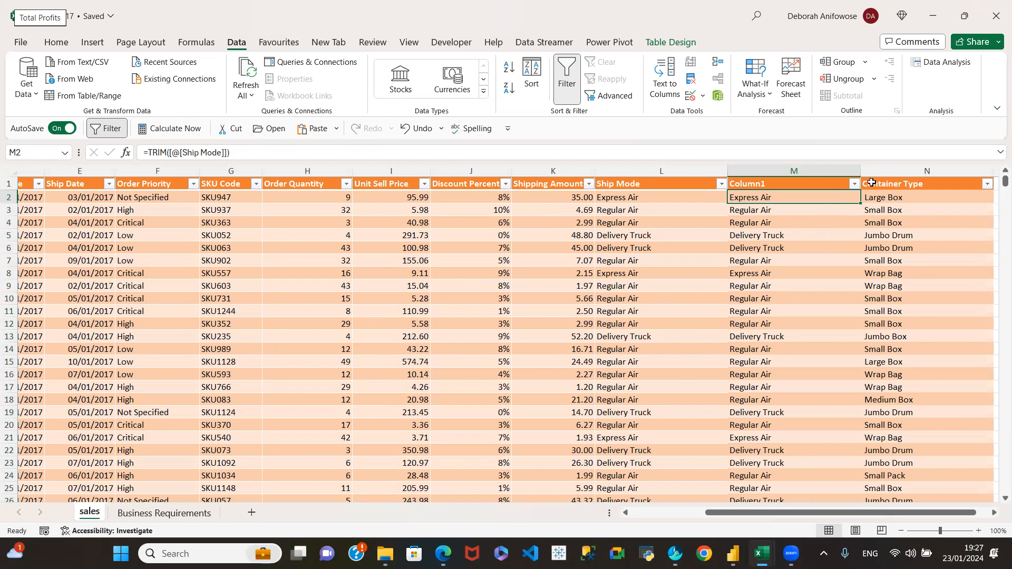
left_click_drag(751, 512, 761, 512)
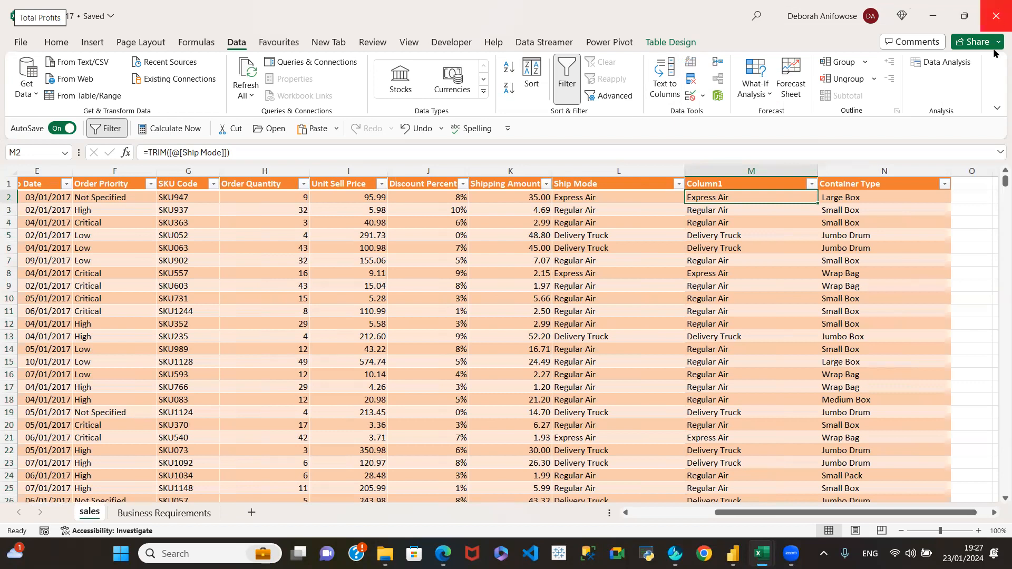
left_click(874, 203)
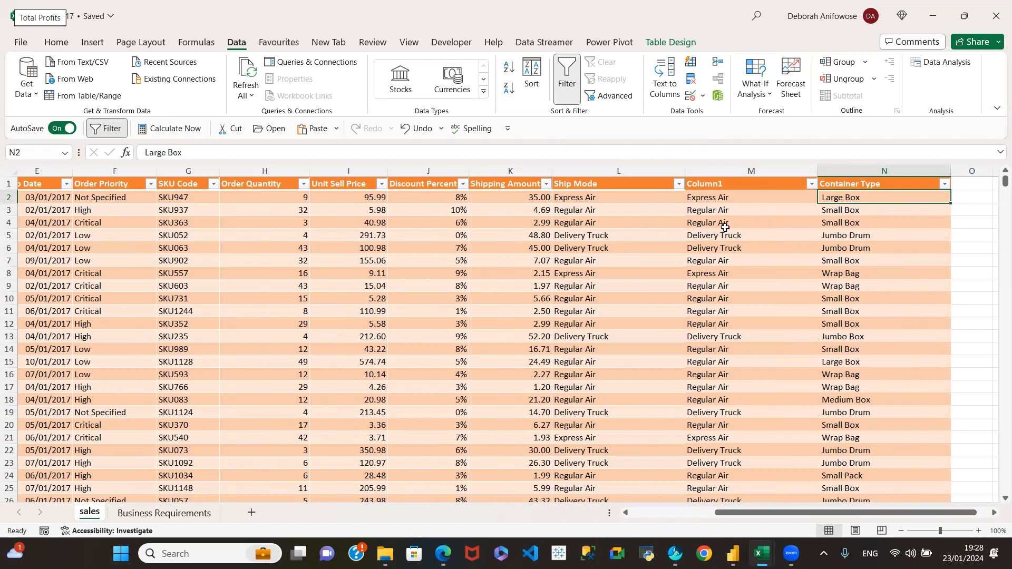
left_click(732, 199)
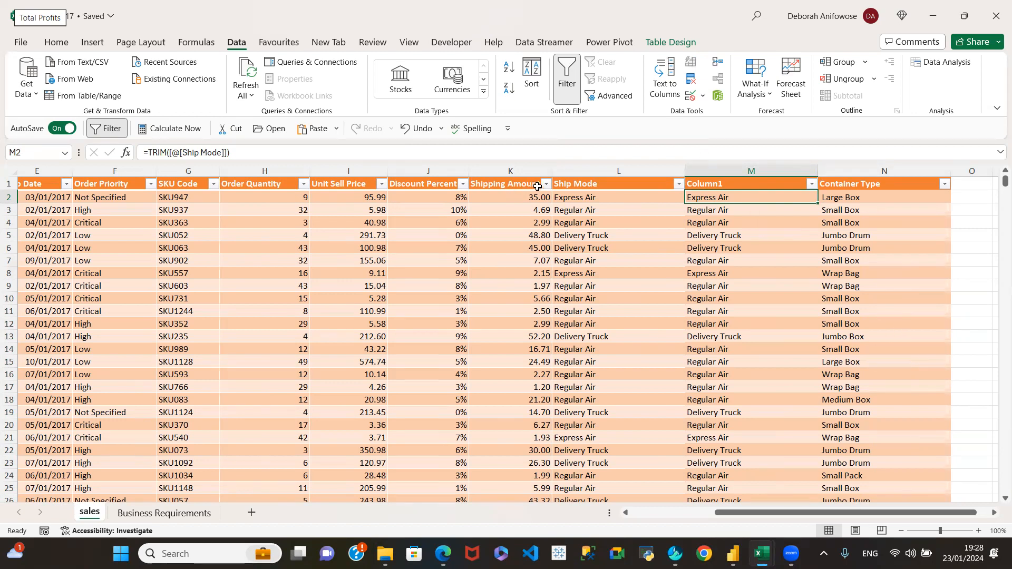
left_click(743, 185)
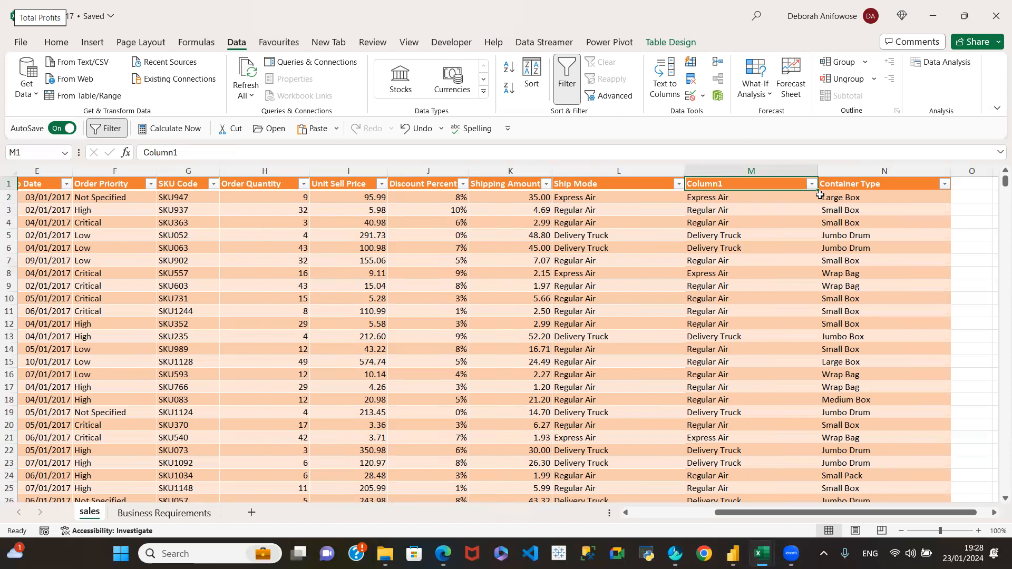
left_click(867, 199)
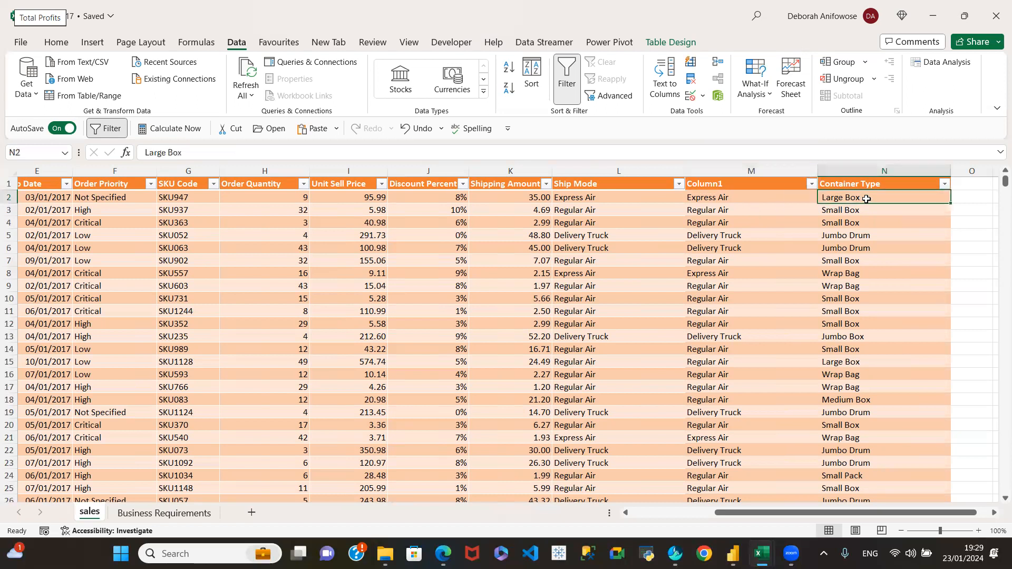
left_click(735, 186)
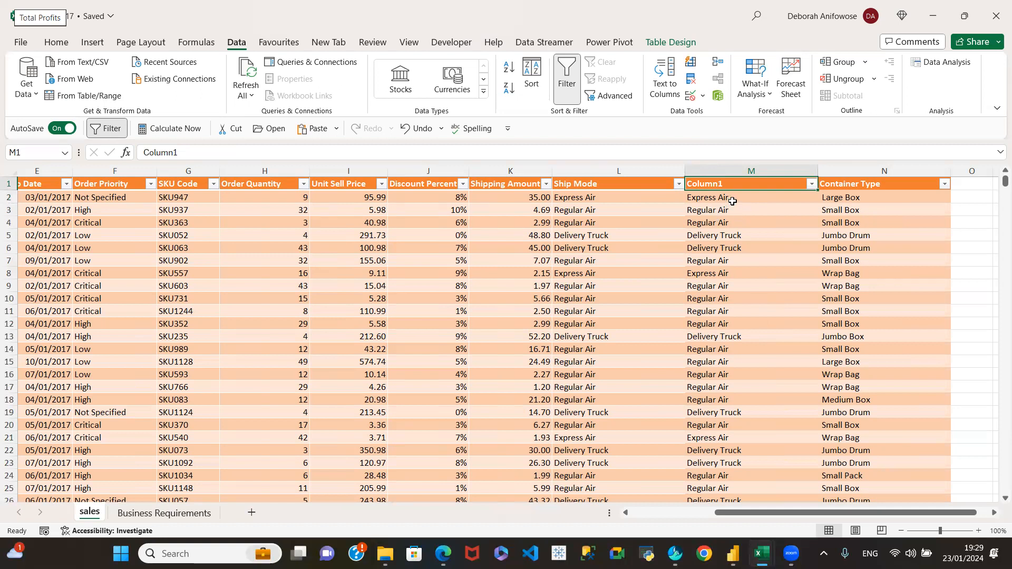
left_click(723, 200)
left_click(738, 222)
left_click(739, 275)
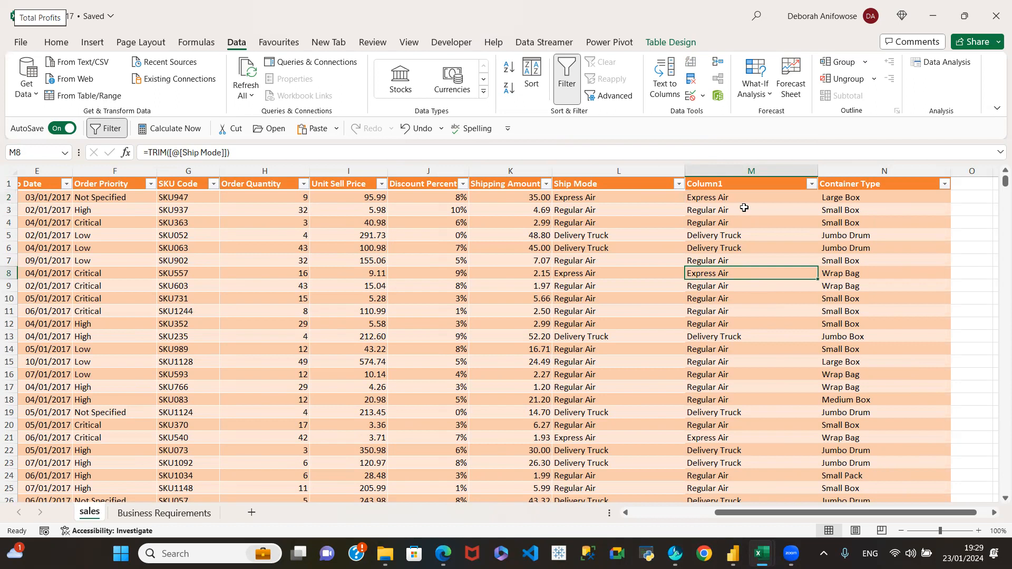
- Try to copy all of column M and paste it as values starting at M2
left_click(726, 172)
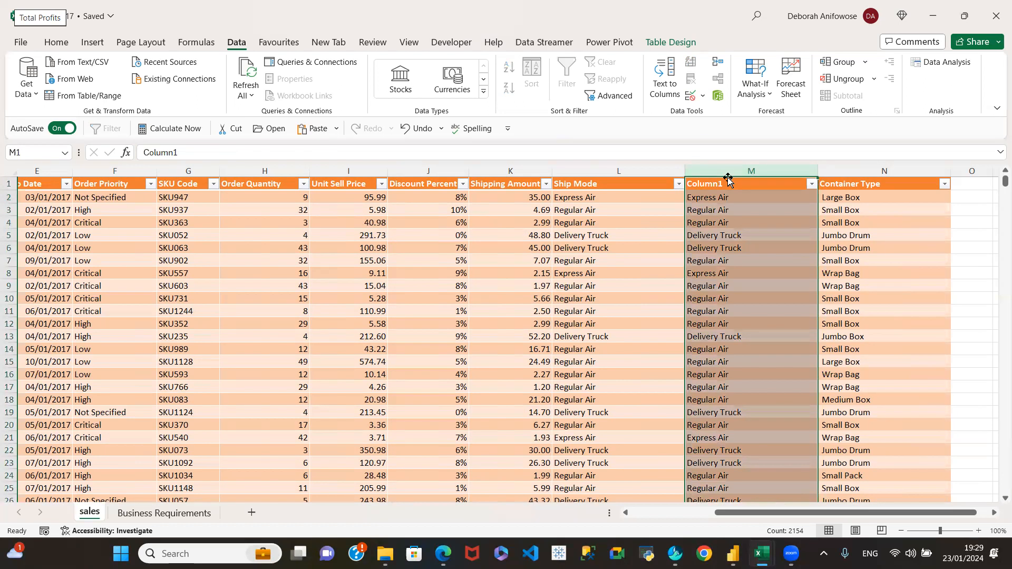
key("ctrl+c")
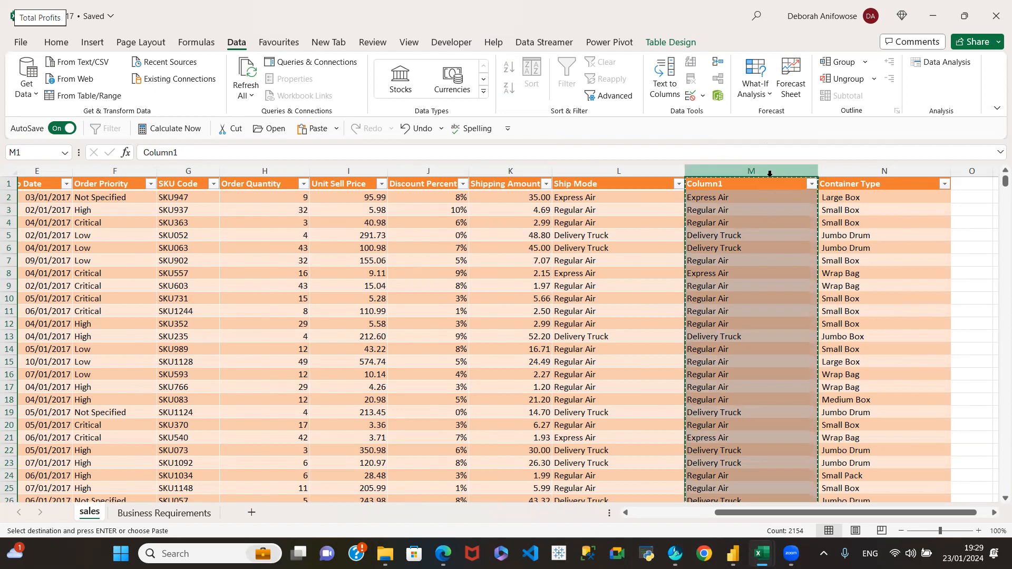
left_click(747, 197)
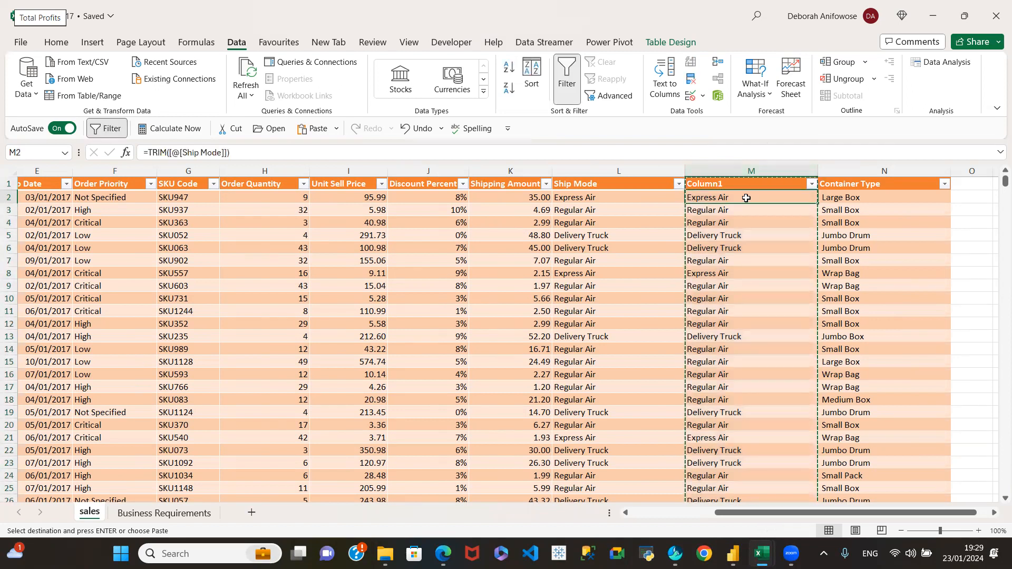
right_click(748, 201)
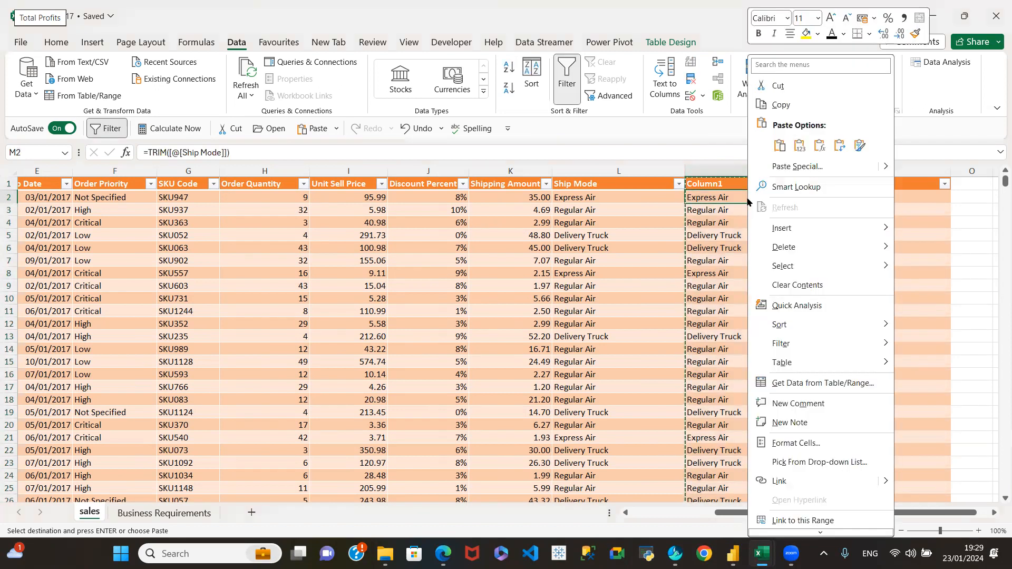
left_click(800, 147)
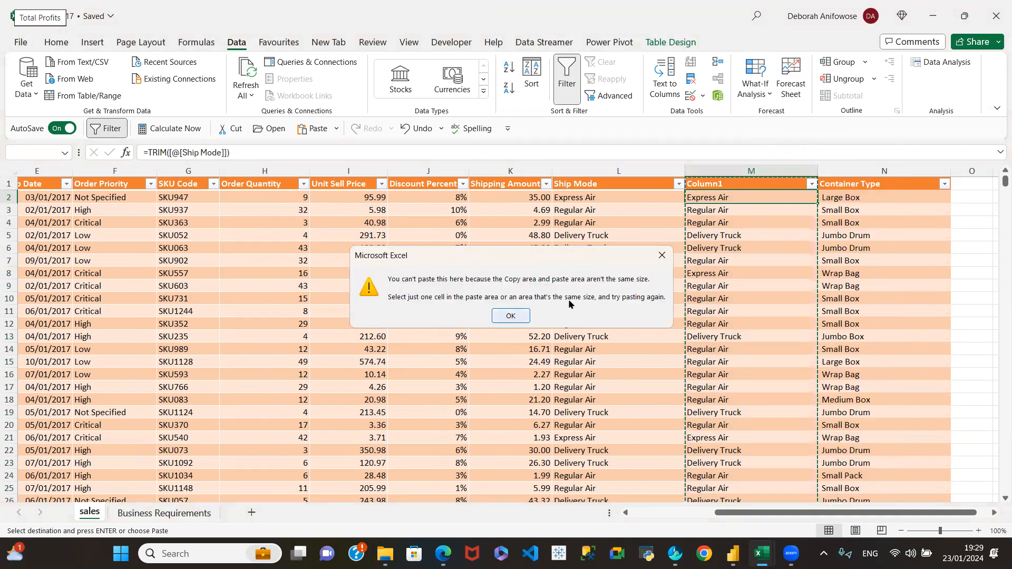
left_click(511, 317)
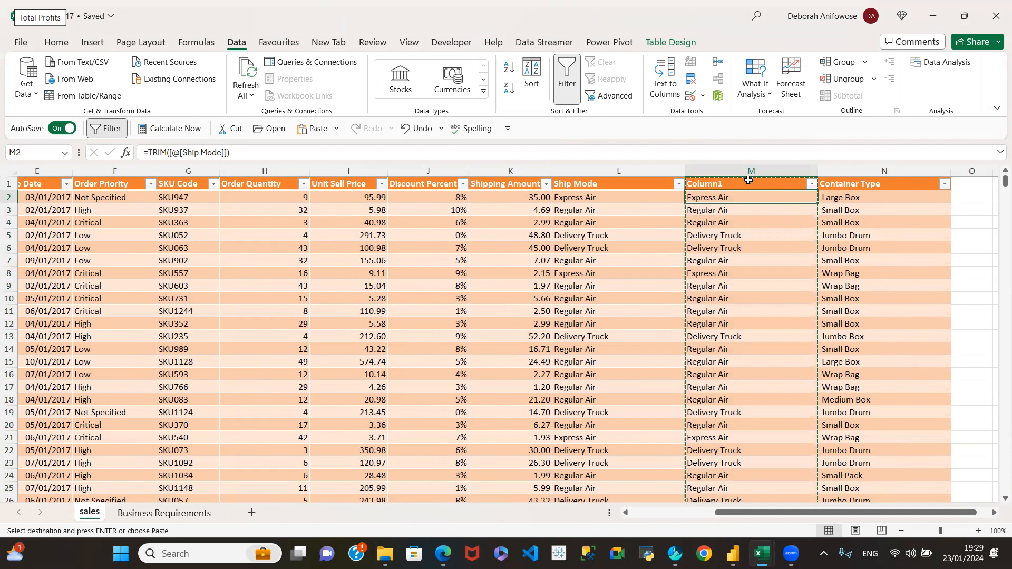
key("Escape")
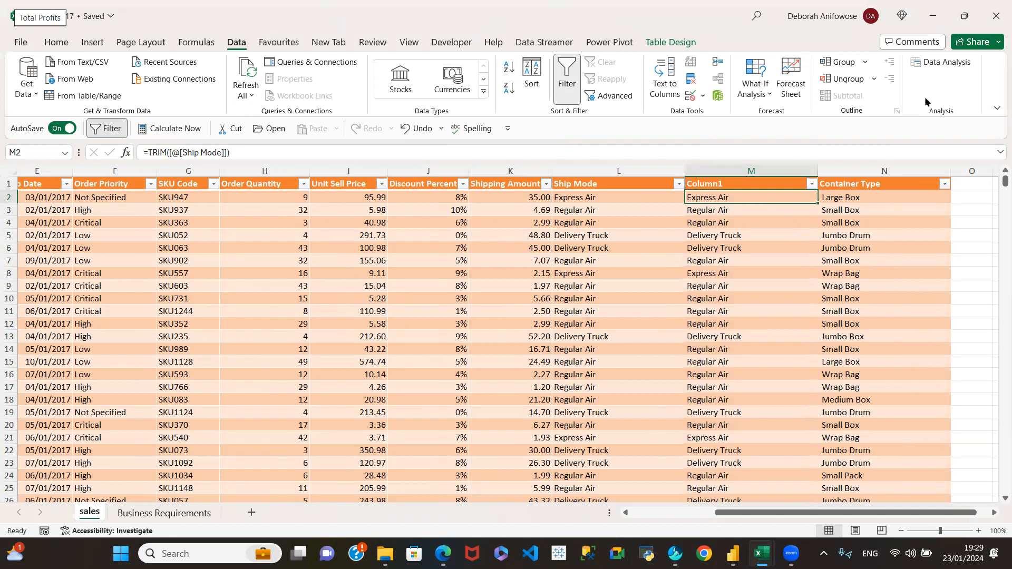
key("Left")
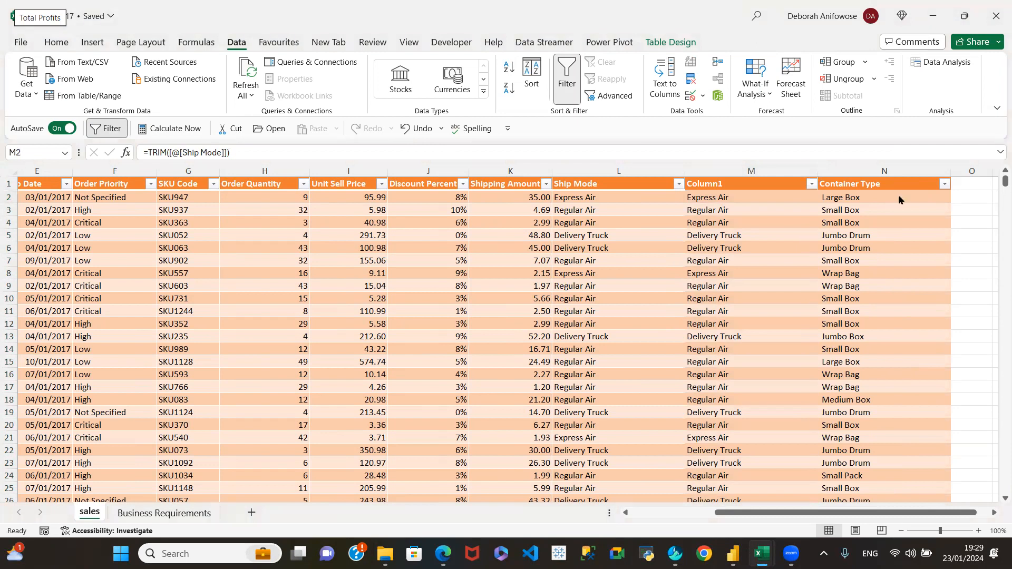
left_click(732, 197)
left_click(725, 235)
left_click(717, 284)
left_click(735, 333)
left_click(738, 202)
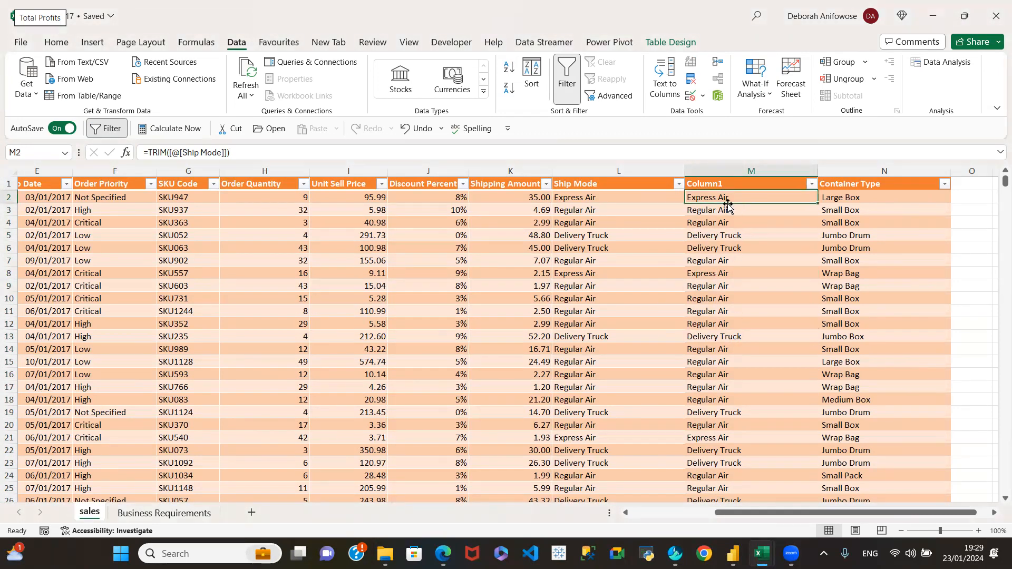
- Insert an empty table column between Column1 and Container Type
left_click(867, 173)
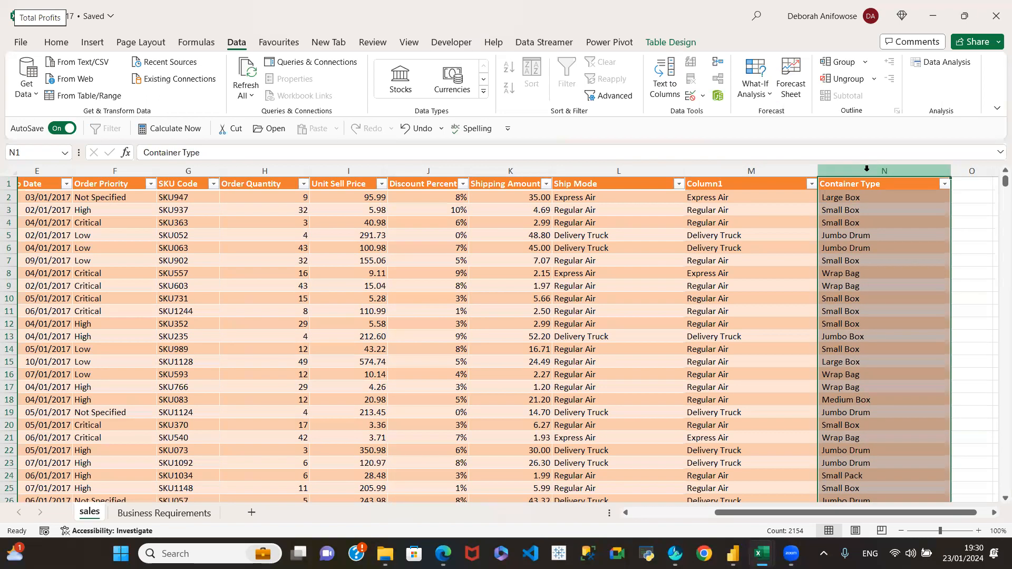
right_click(869, 168)
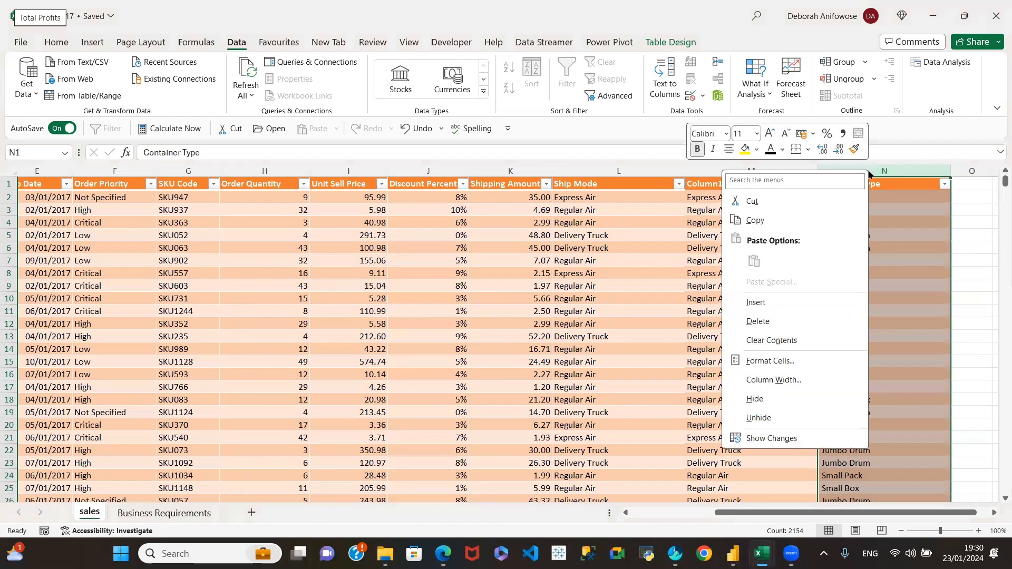
left_click(756, 303)
left_click(877, 198)
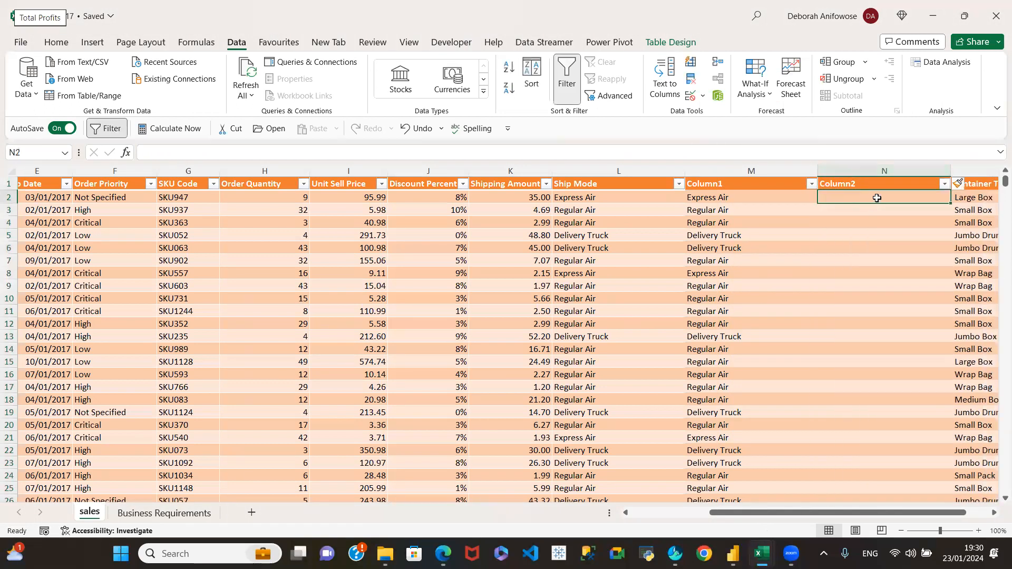
- Copy the Column1 data and paste it as values only into Column2, starting at N2
left_click(706, 183)
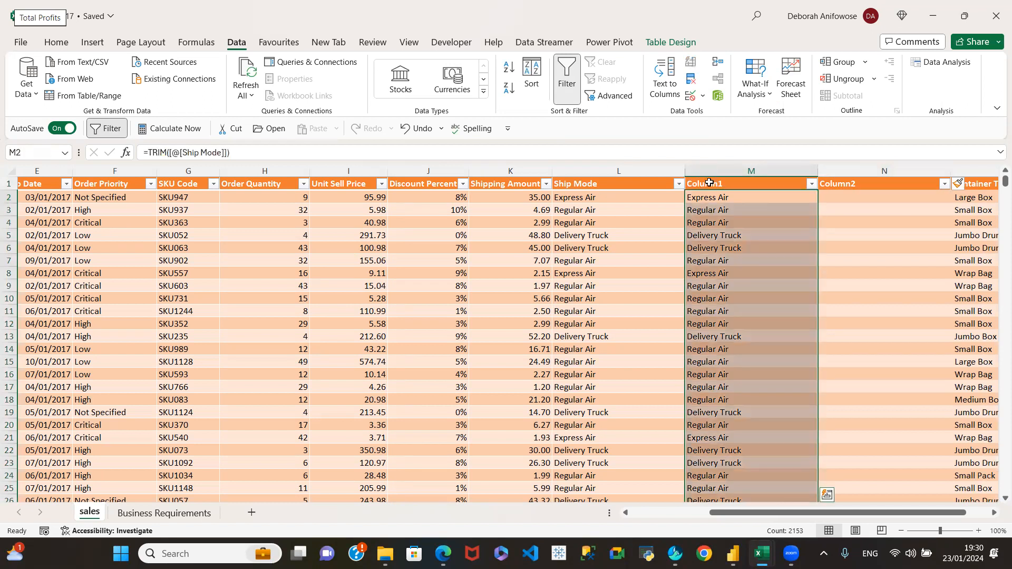
key("ctrl+c")
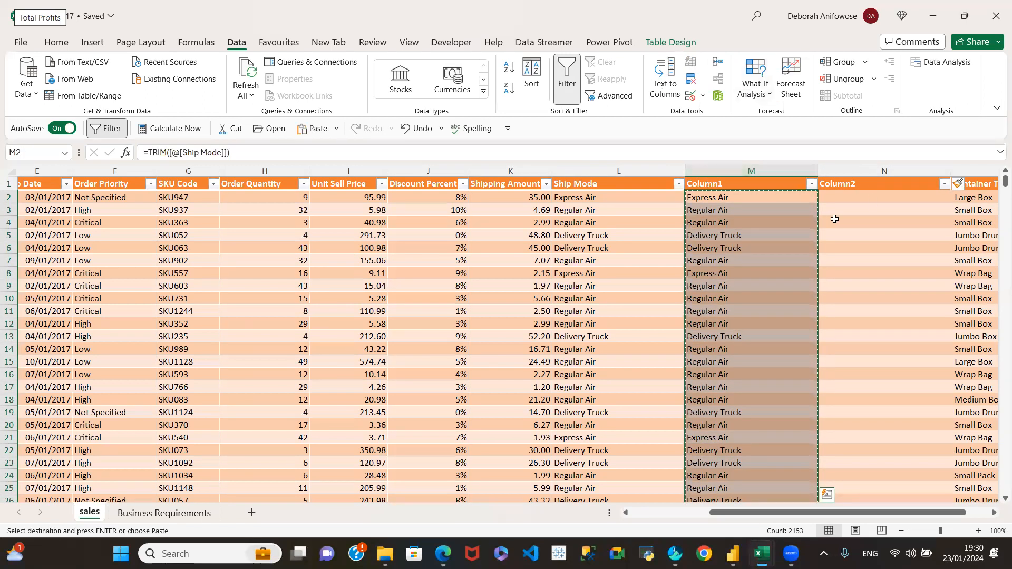
left_click(872, 198)
right_click(865, 199)
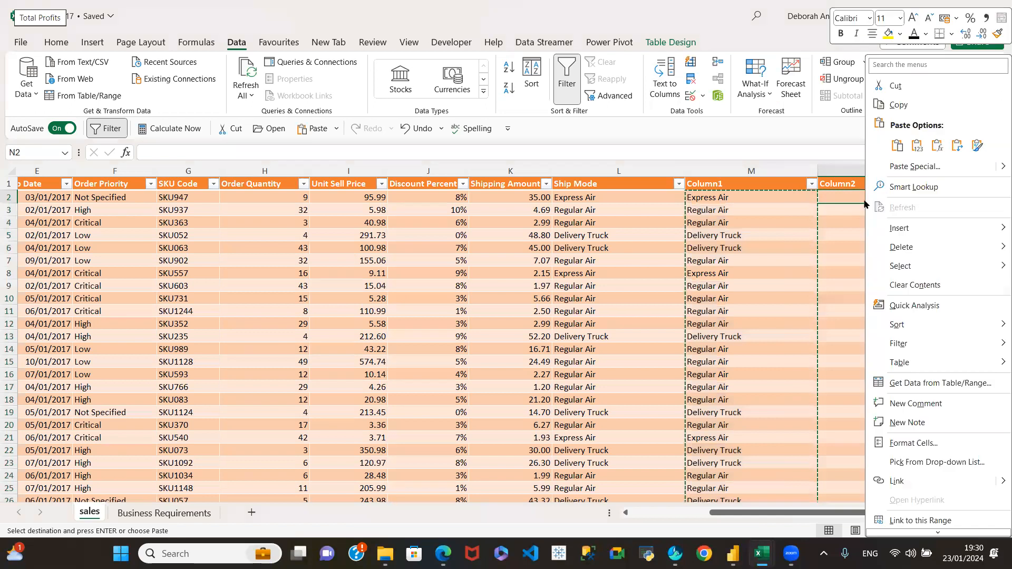
left_click(917, 145)
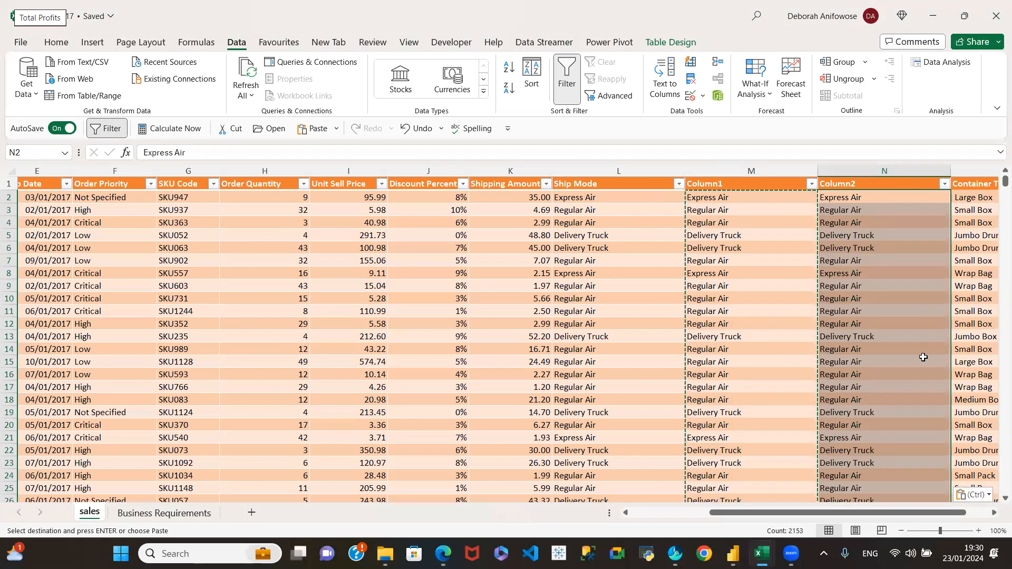
- Check several cells down Column2 for plain values or formulas
left_click(861, 198)
left_click(861, 245)
left_click(860, 311)
left_click(863, 363)
left_click(865, 391)
left_click(866, 413)
left_click(867, 448)
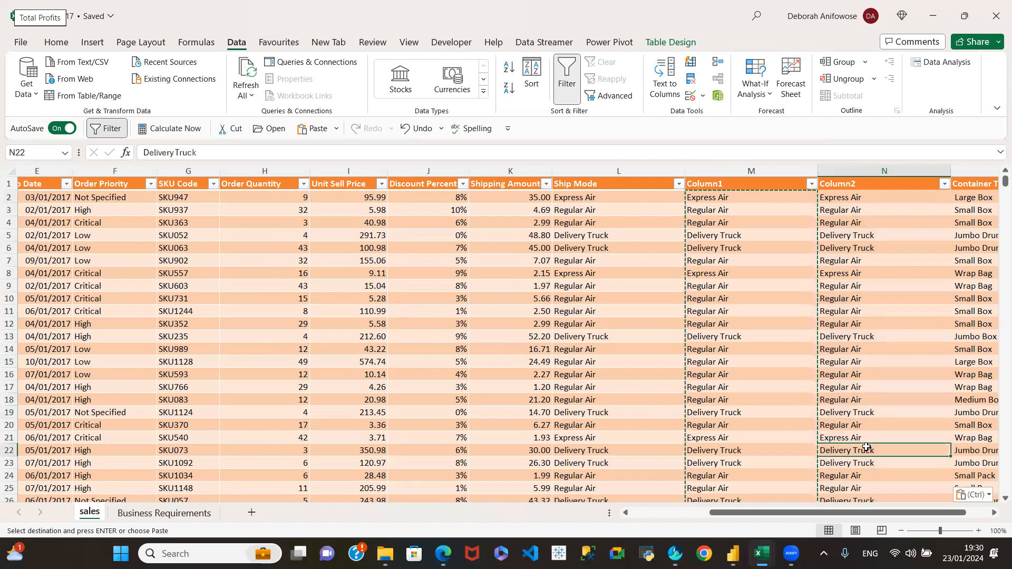
left_click(859, 273)
left_click(859, 223)
left_click(854, 274)
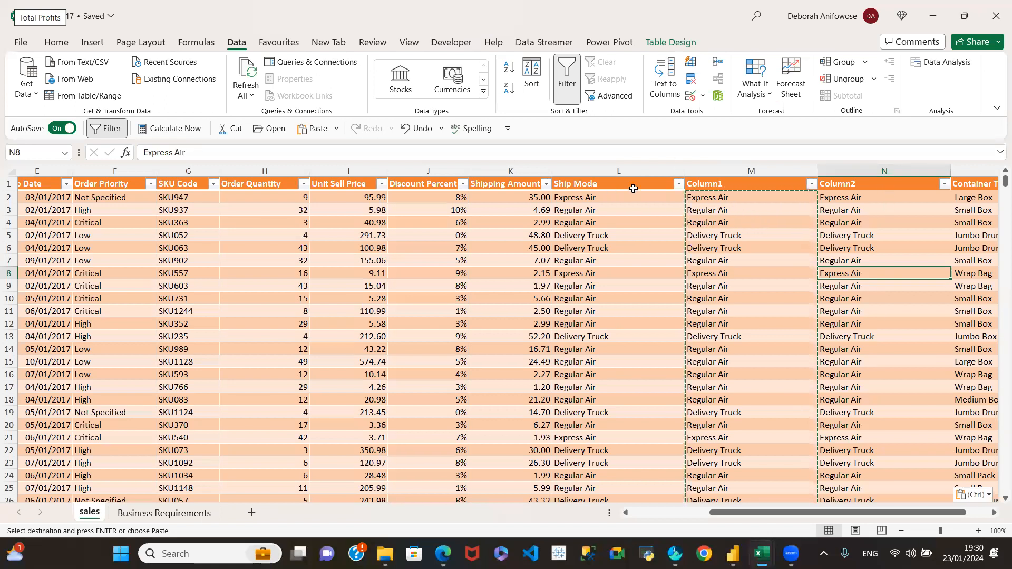
left_click(561, 178)
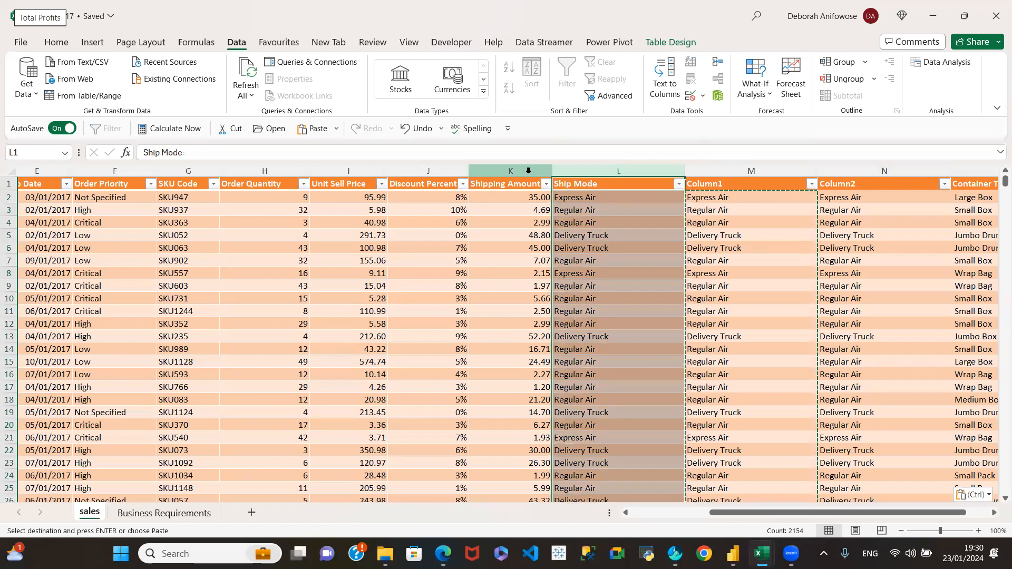
left_click(499, 173)
left_click(414, 172)
left_click(540, 171)
left_click(561, 171)
left_click(476, 172)
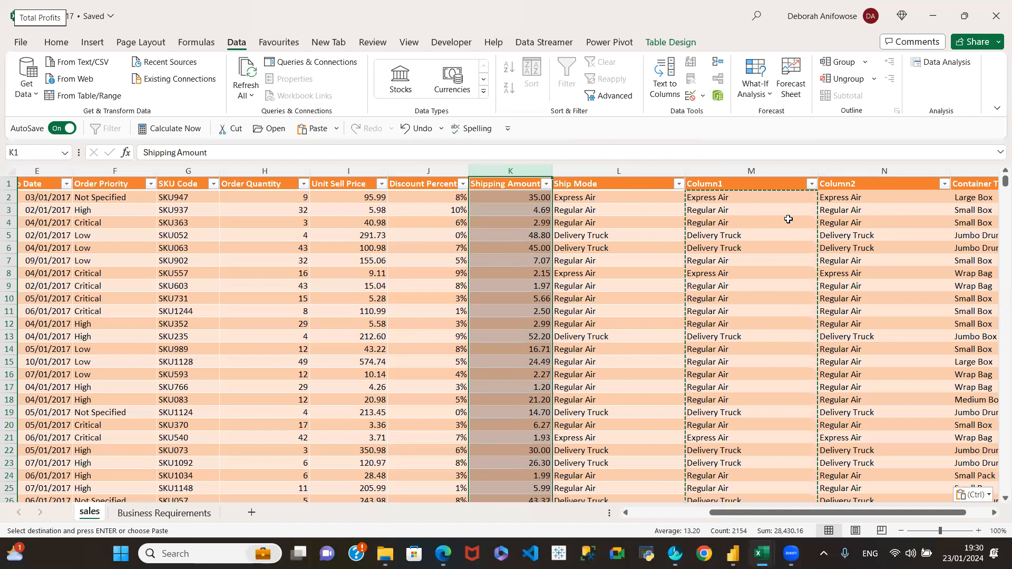
- Compare the pasted contents of Column2 with the TRIM formulas in Column1
left_click(858, 200)
left_click(856, 218)
left_click(856, 186)
left_click(861, 235)
left_click(860, 260)
left_click(859, 273)
left_click(859, 299)
left_click(859, 324)
left_click(856, 374)
left_click(855, 298)
left_click(865, 211)
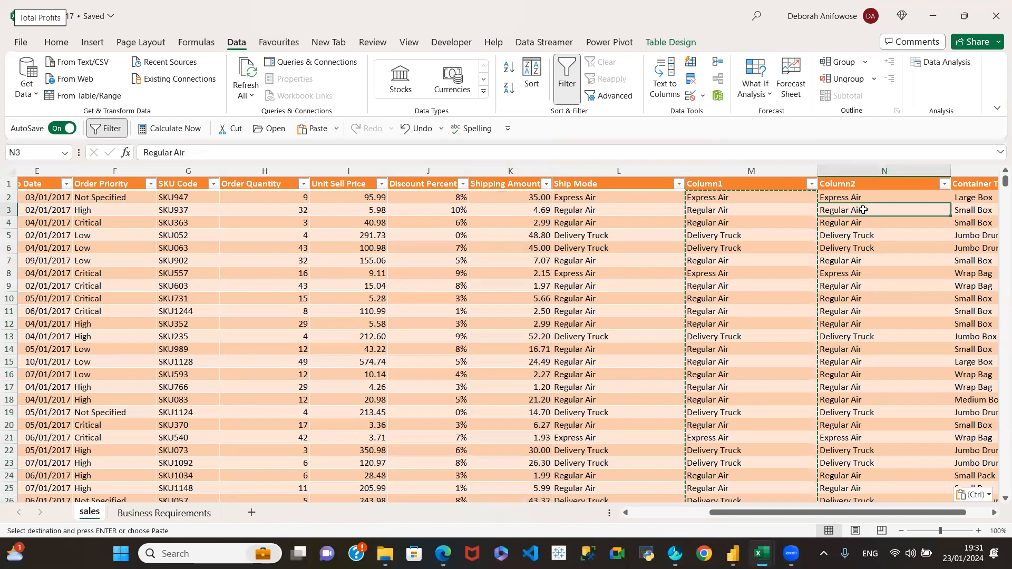
left_click(741, 165)
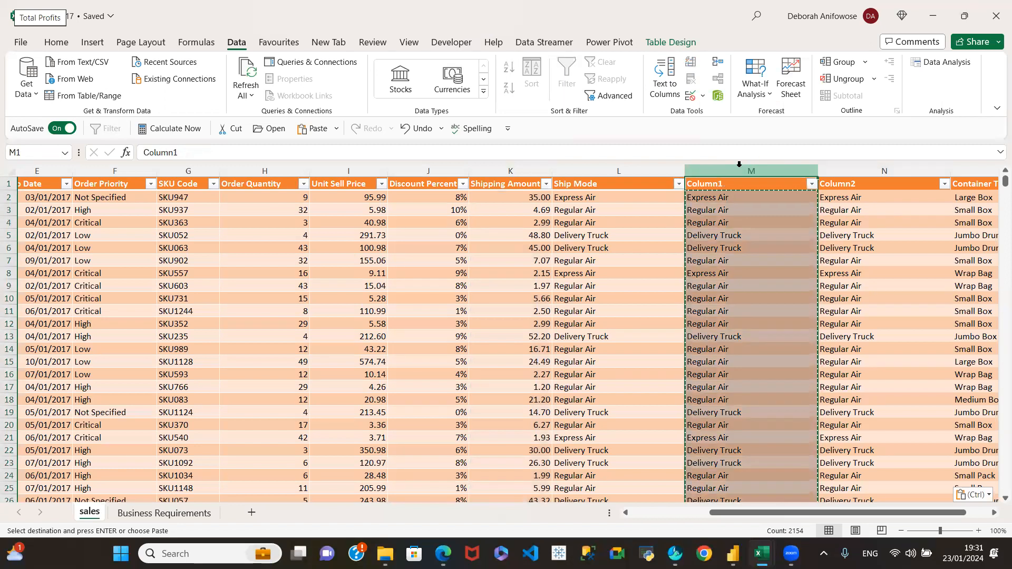
left_click(725, 210)
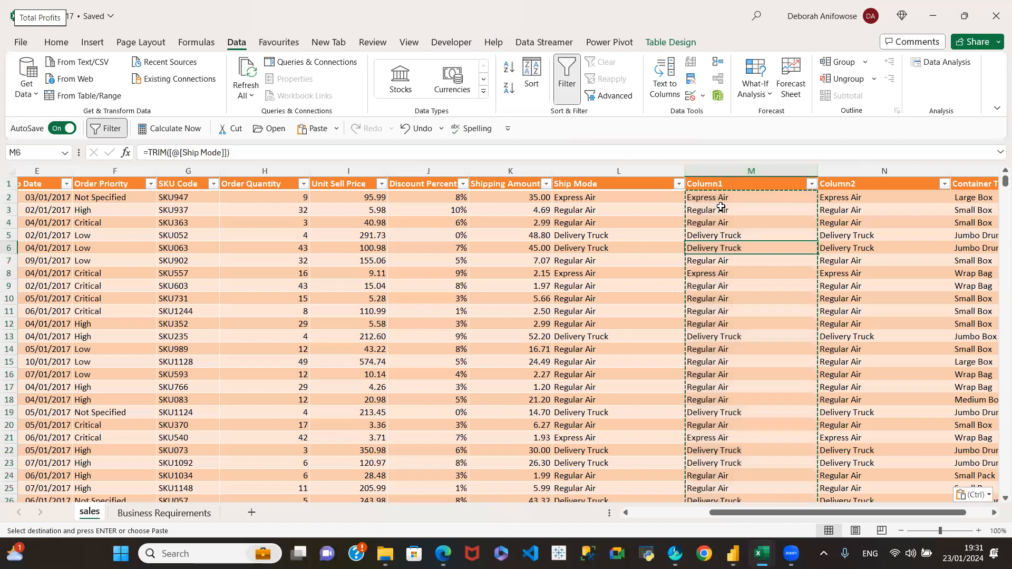
- Delete the Column1 helper column containing the TRIM formulas from the sales table
left_click(735, 167)
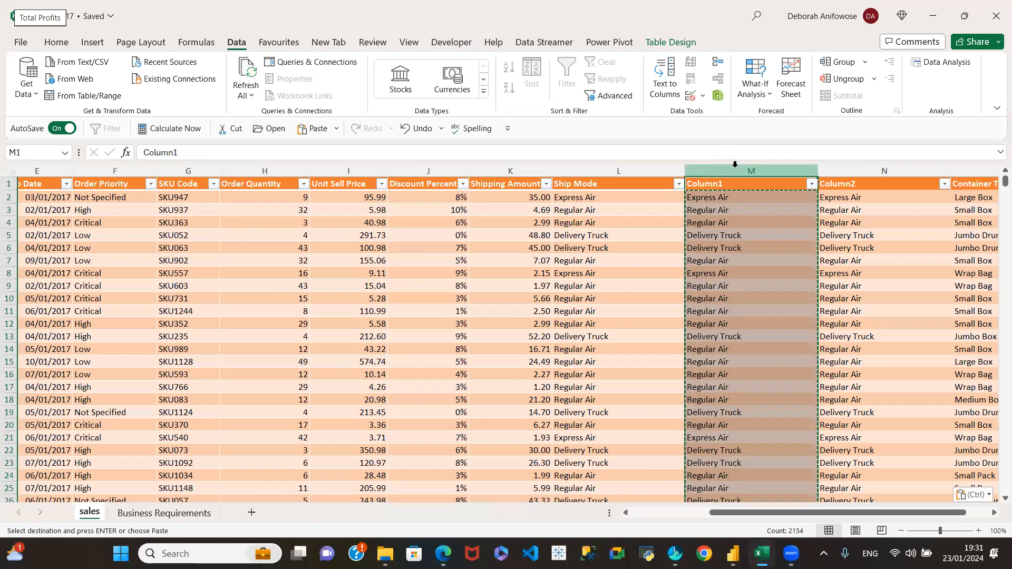
right_click(736, 167)
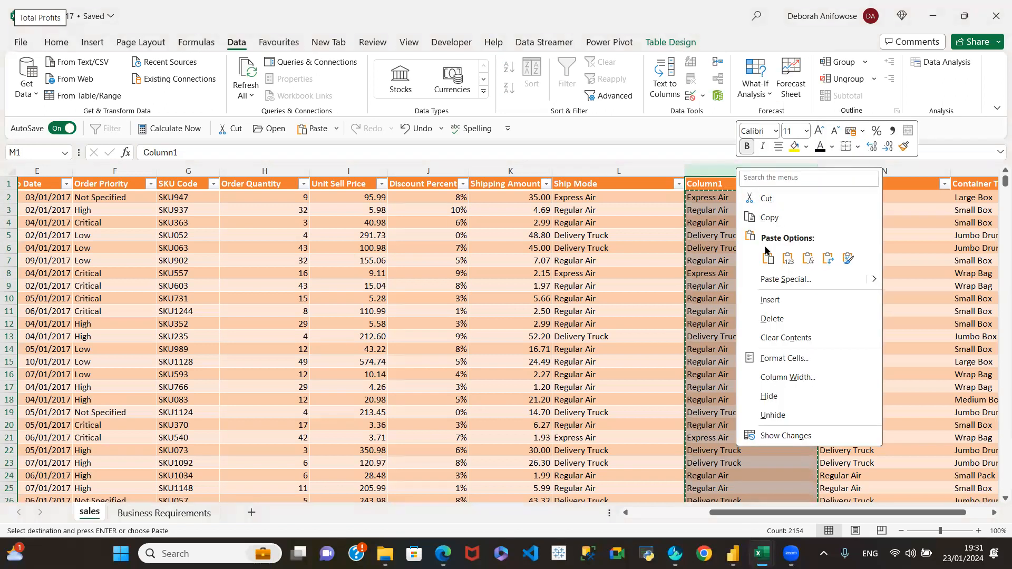
left_click(770, 318)
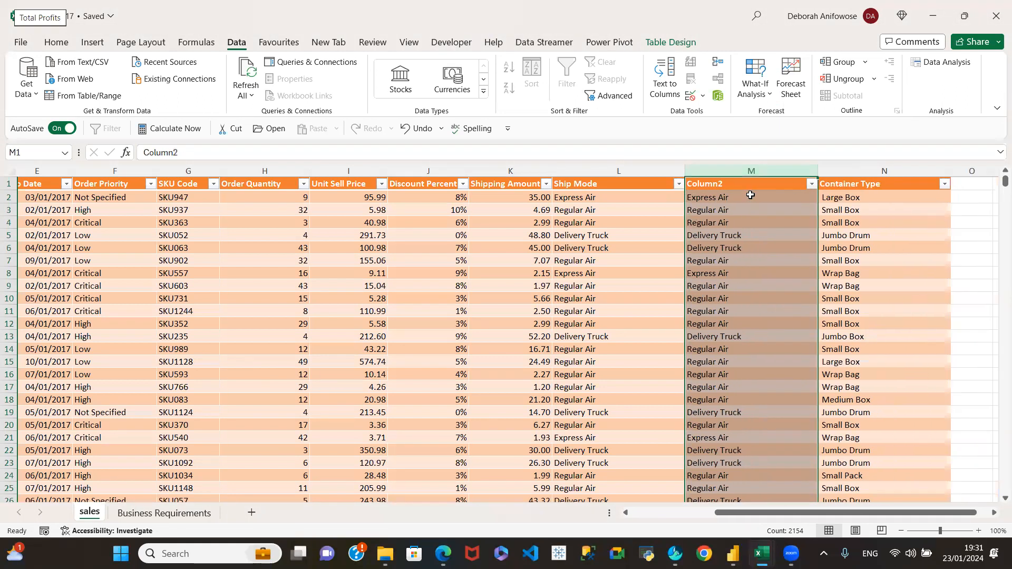
- Check a few cells of the original Ship Mode column and delete that whole column
left_click(582, 198)
left_click(587, 249)
left_click(593, 310)
left_click(616, 170)
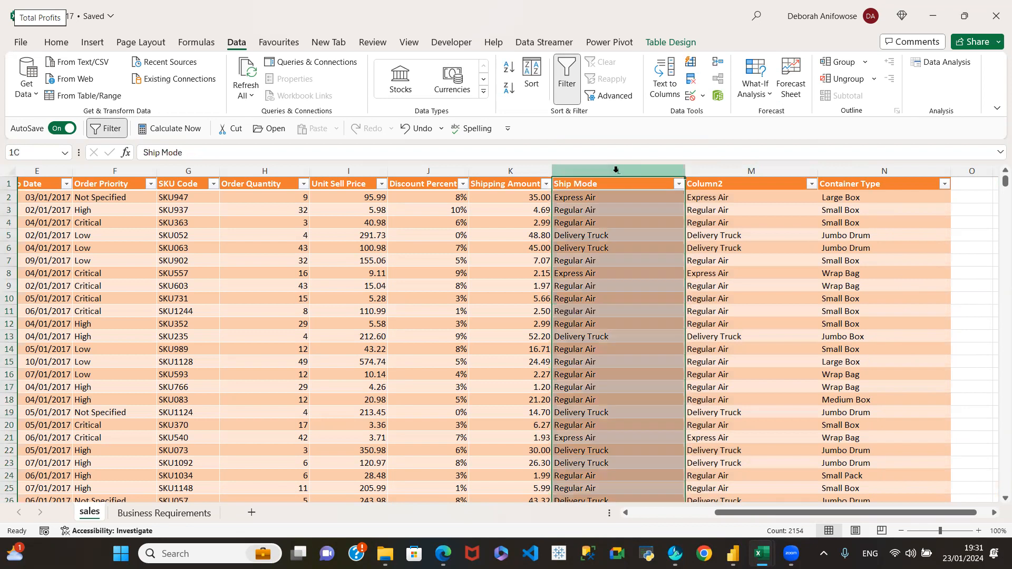
right_click(617, 169)
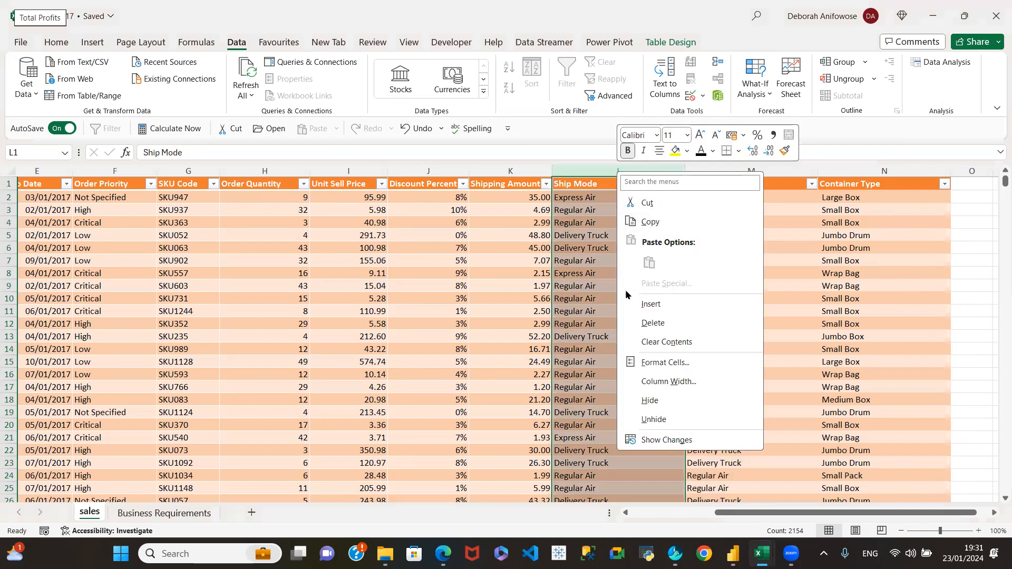
left_click(639, 326)
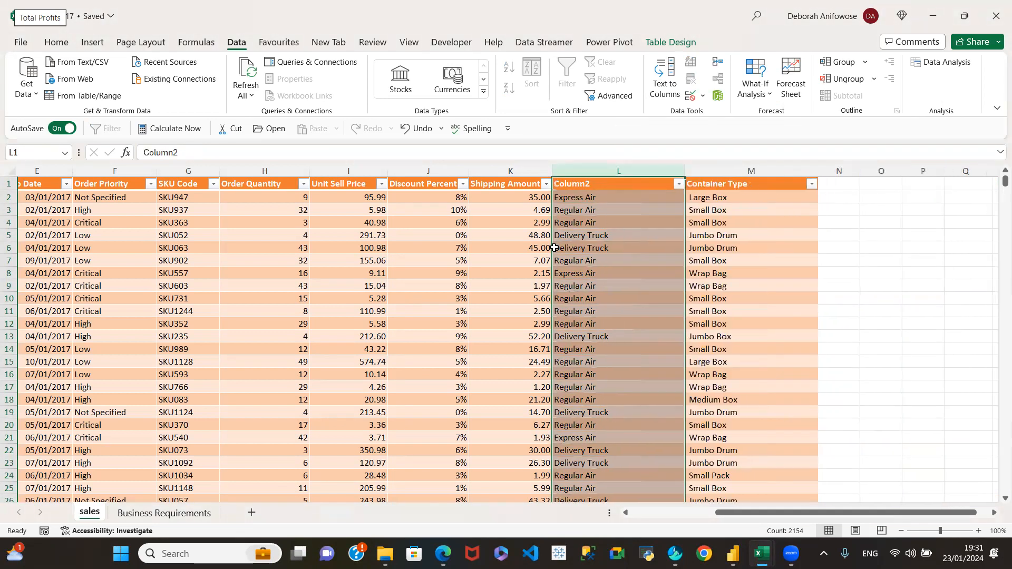
- Rename the Column2 header in L1 as Ship Mode
left_click(594, 186)
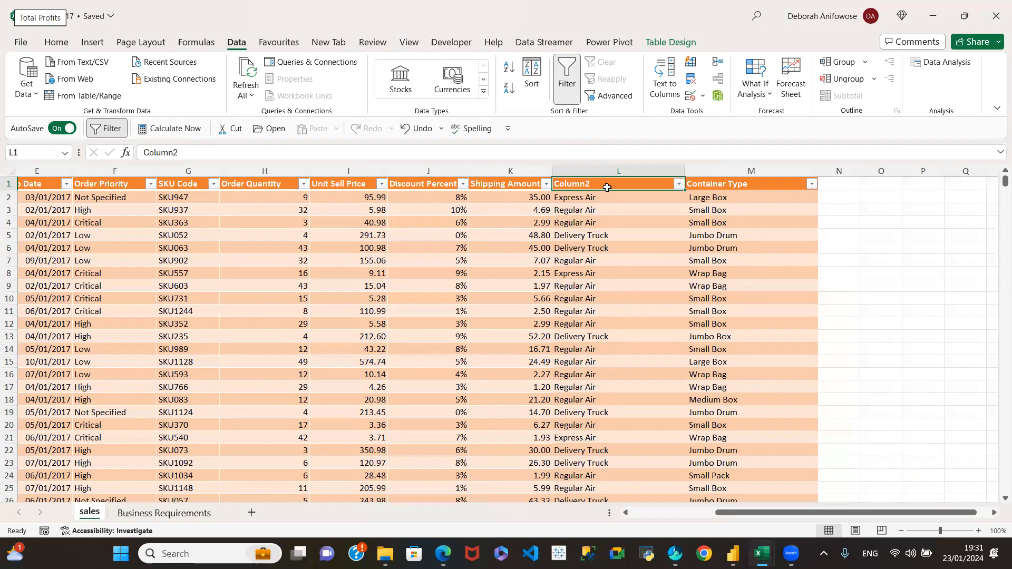
type("Ship Mode")
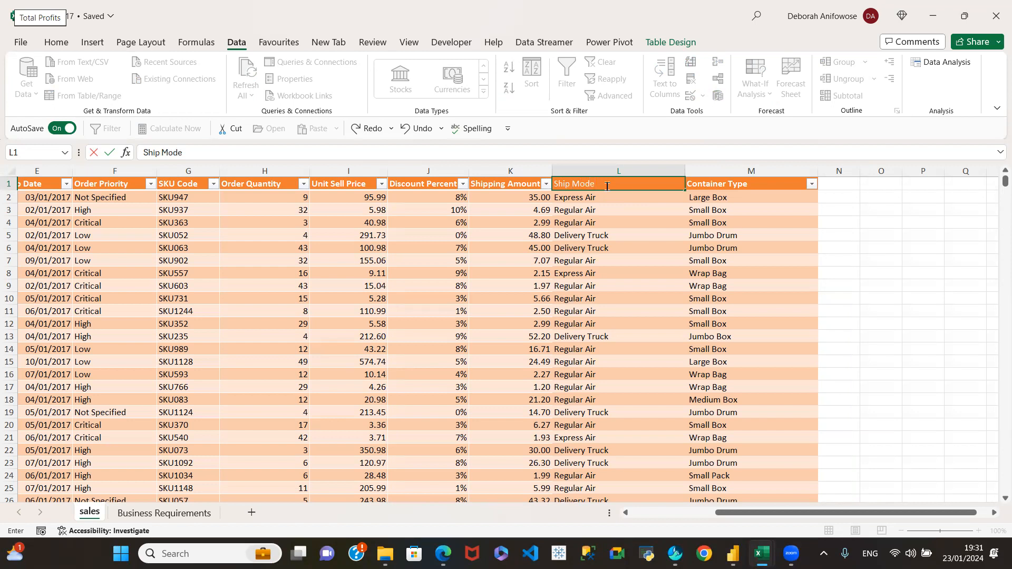
key("Return")
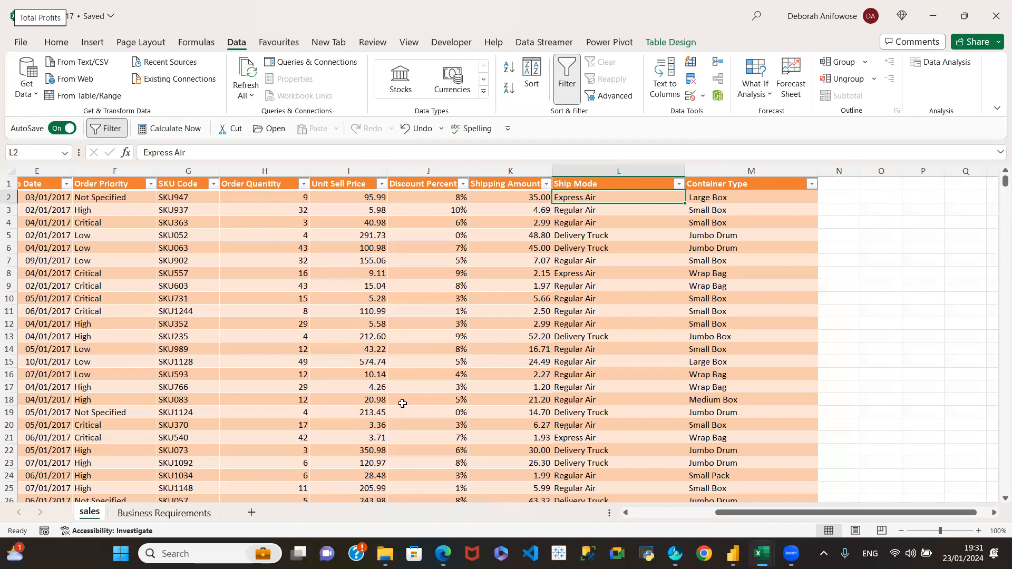
- Examine the Order Quantity, Unit Sell Price and Discount Percent columns as inputs for calculating sales revenue
left_click(255, 171)
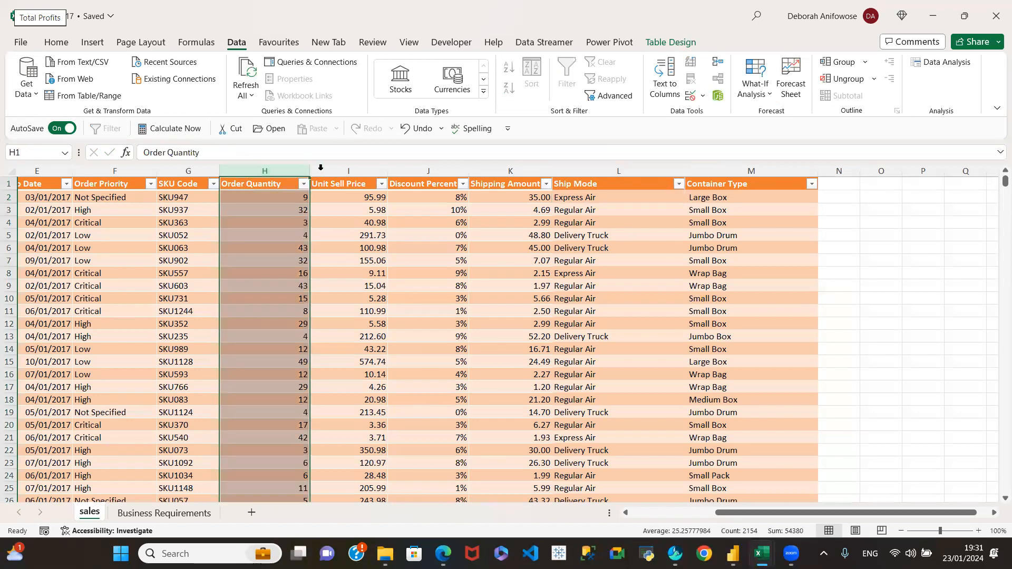
left_click(372, 170)
left_click(397, 169)
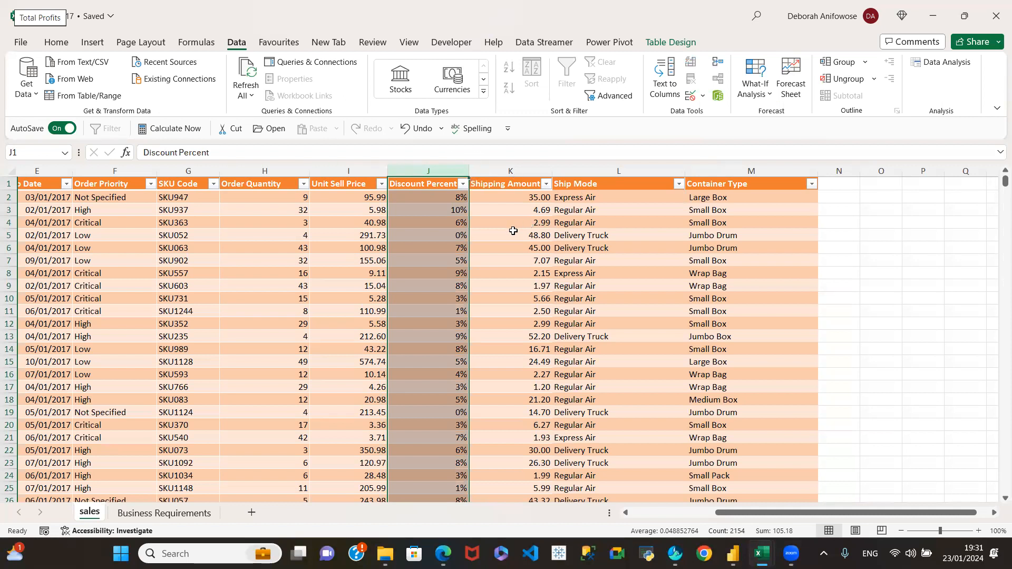
left_click_drag(726, 515, 685, 532)
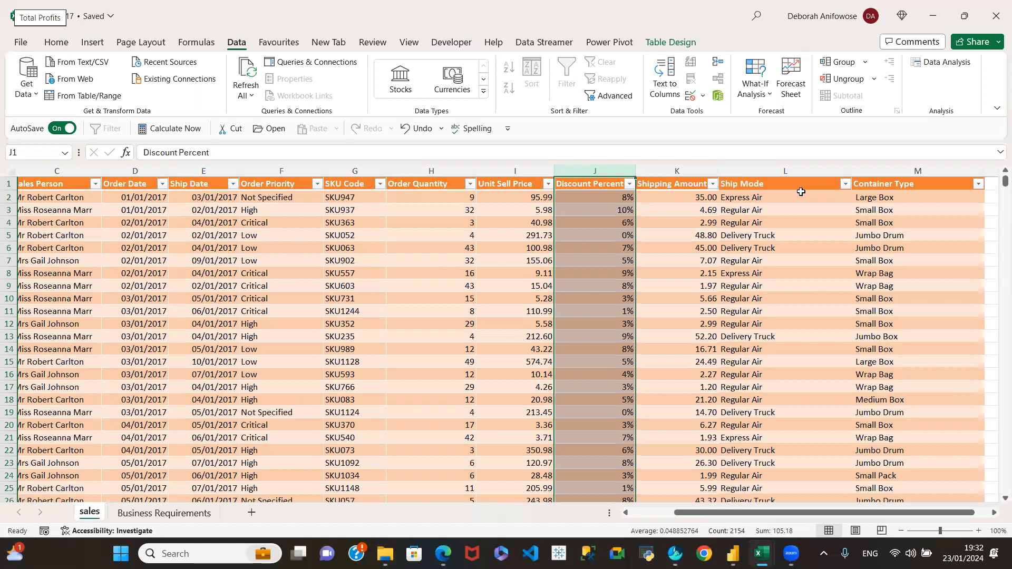
left_click_drag(817, 515, 791, 514)
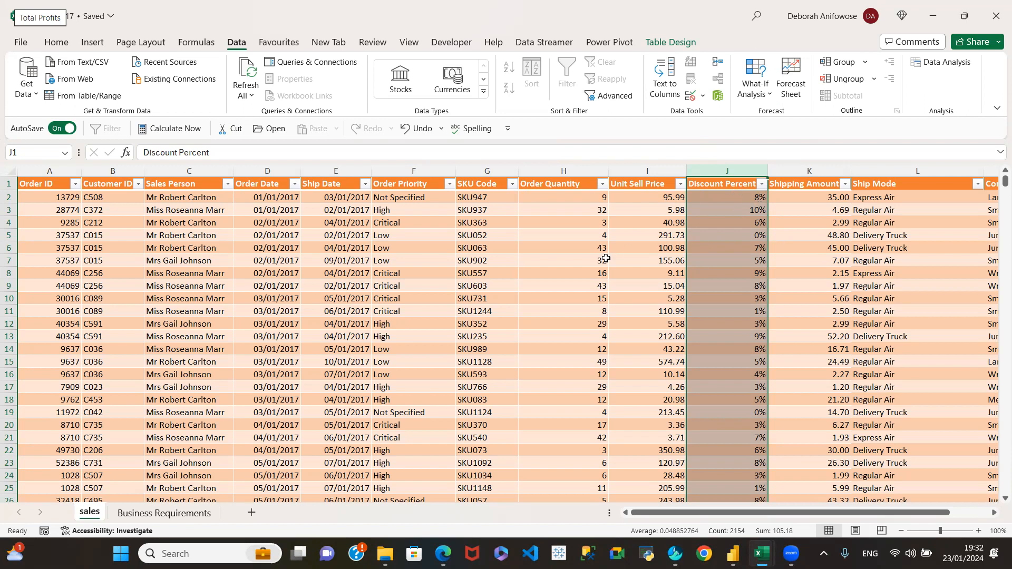
left_click(563, 175)
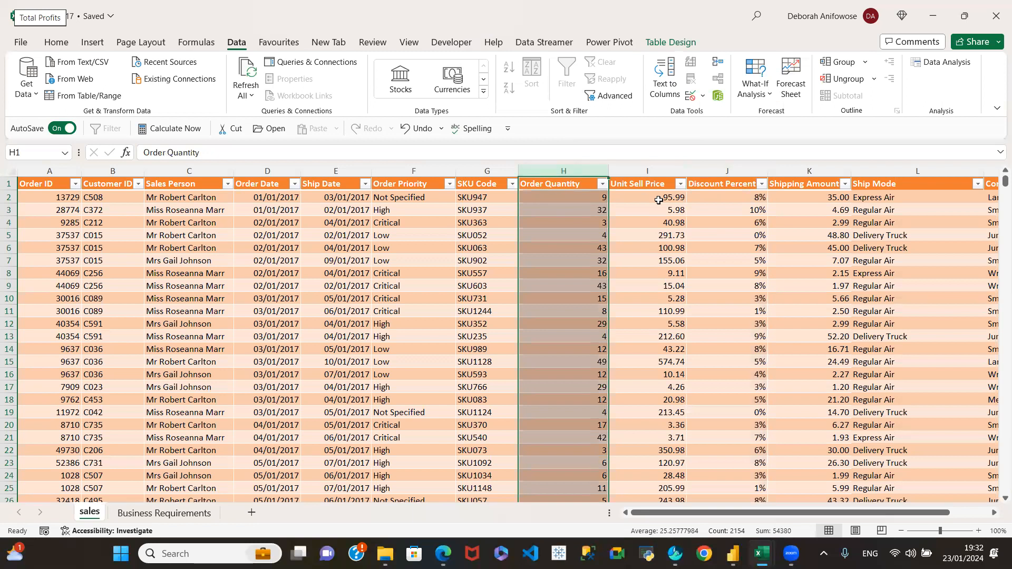
key("ctrl+a")
left_click(606, 197)
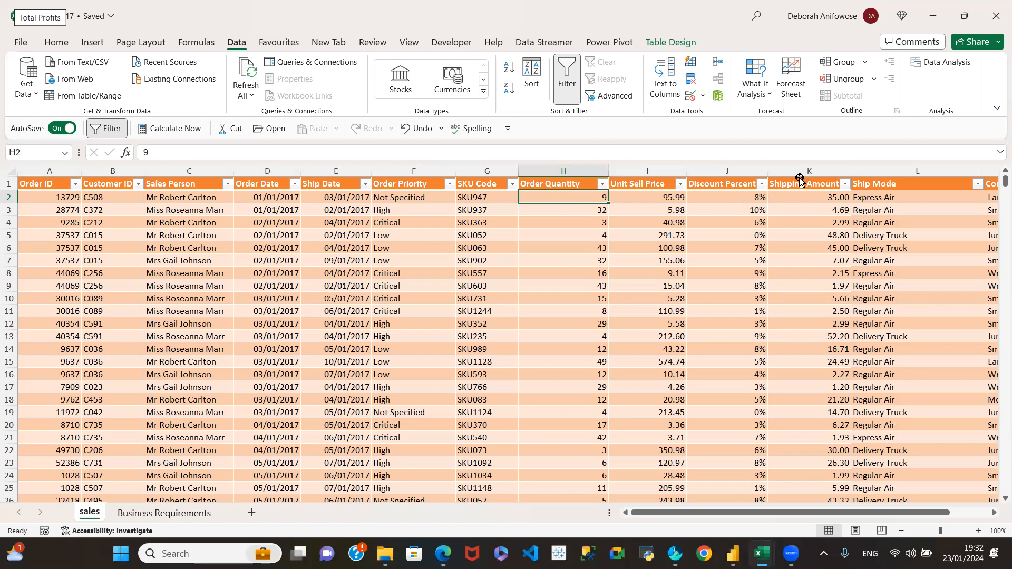
- Review the total sales revenue and salesperson performance requirements on the Business Requirements sheet
left_click(152, 514)
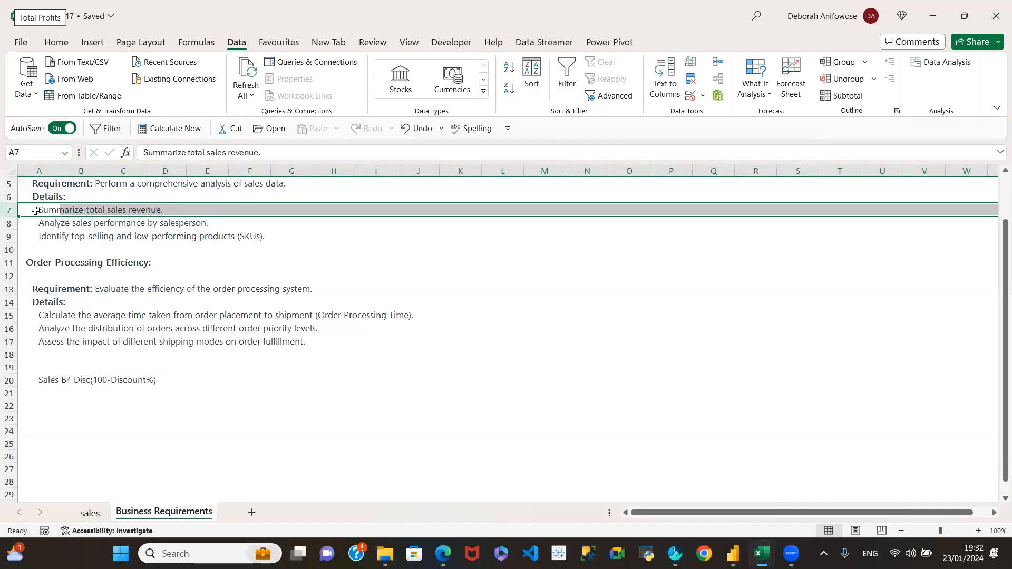
left_click(8, 209)
left_click(7, 224)
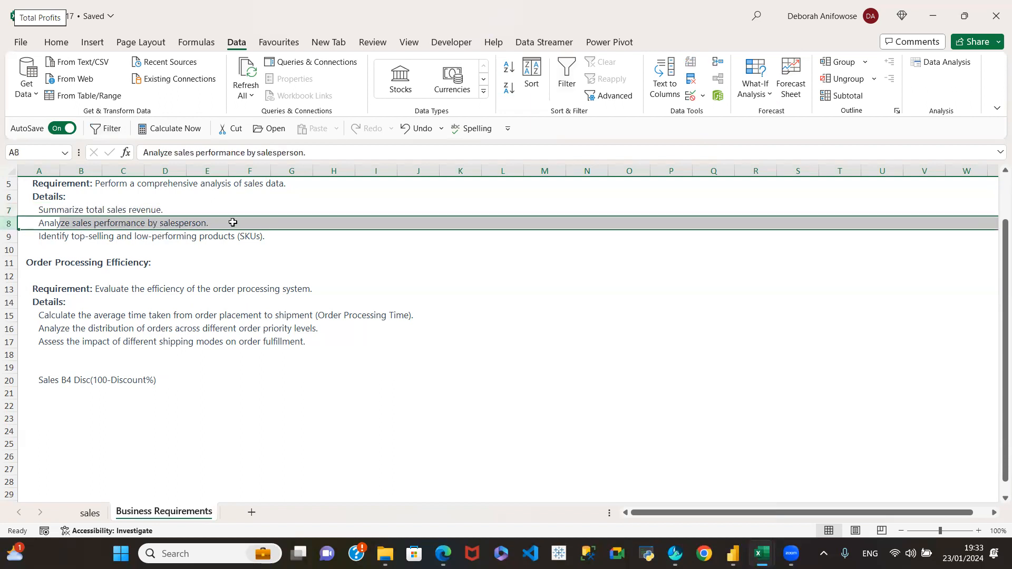
- Return to the sales sheet and inspect cells in the Ship Date column
left_click(87, 515)
left_click(362, 327)
left_click(347, 252)
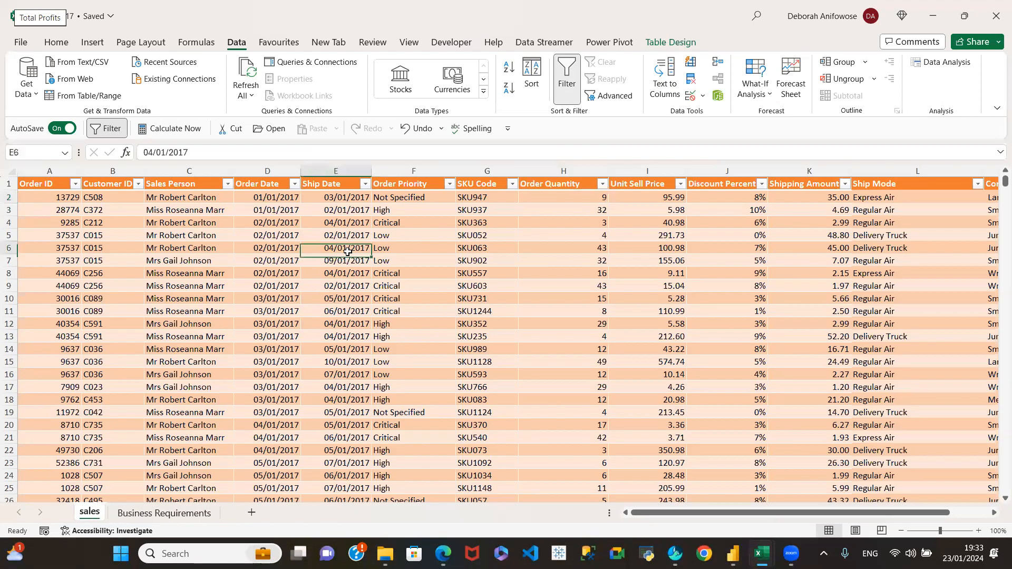
left_click(348, 311)
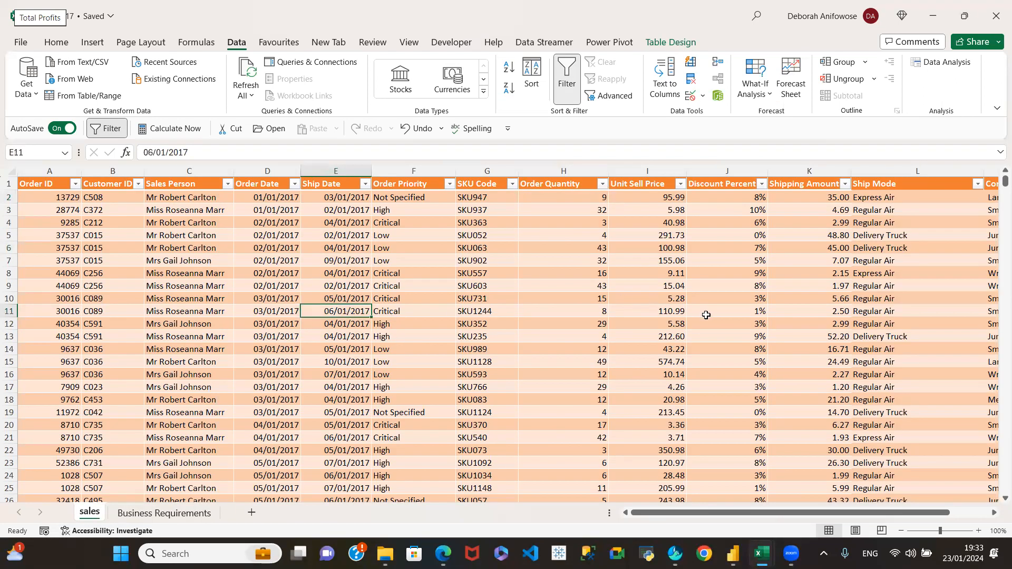